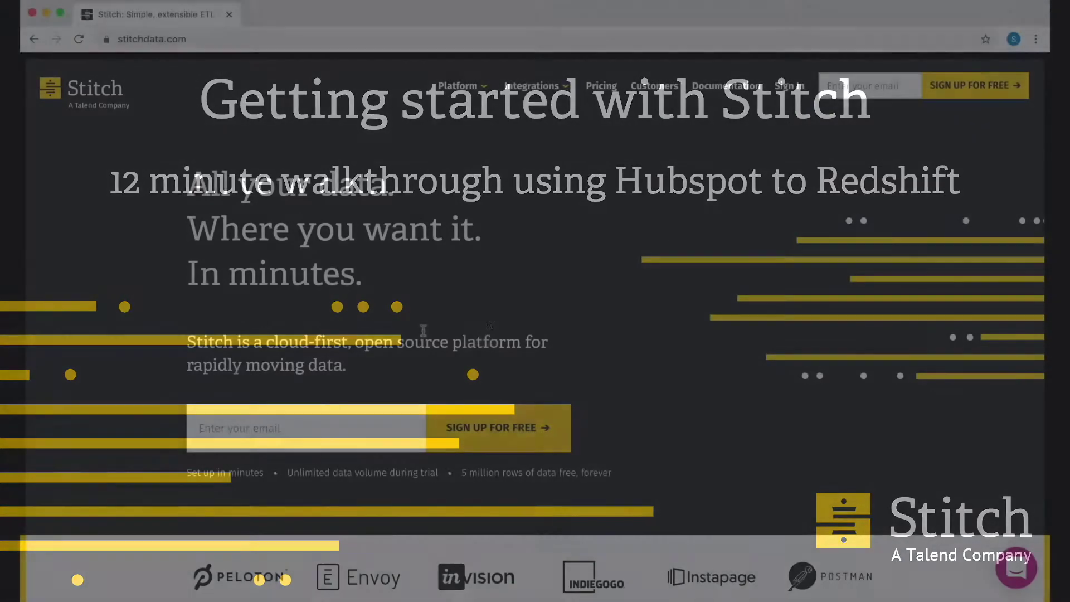
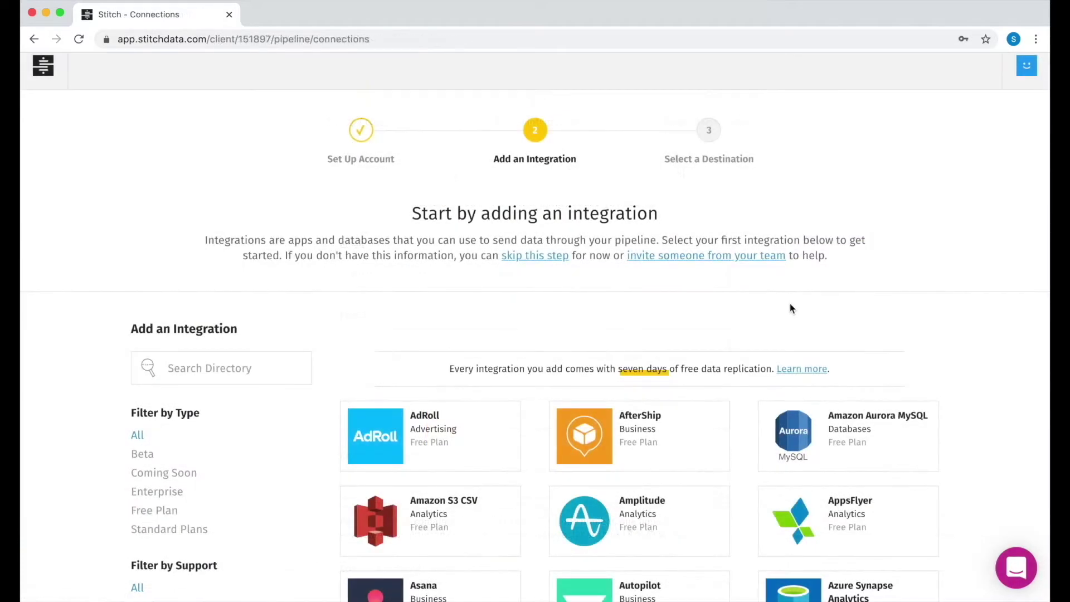
- Replace the default replication frequency with a custom one of every 24 hours
scroll(747, 398, down, 20)
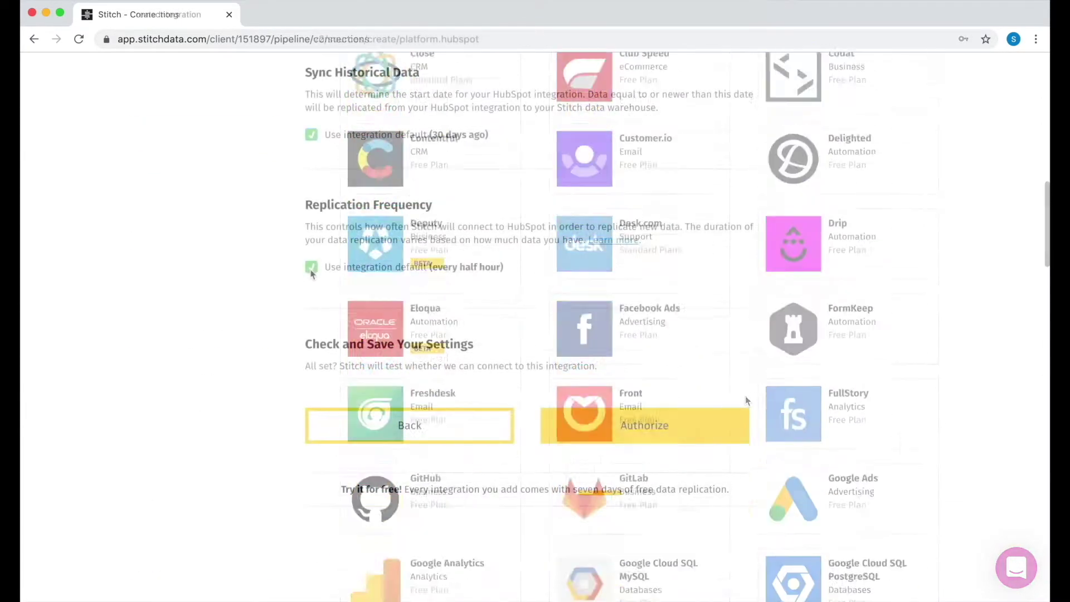
click(311, 266)
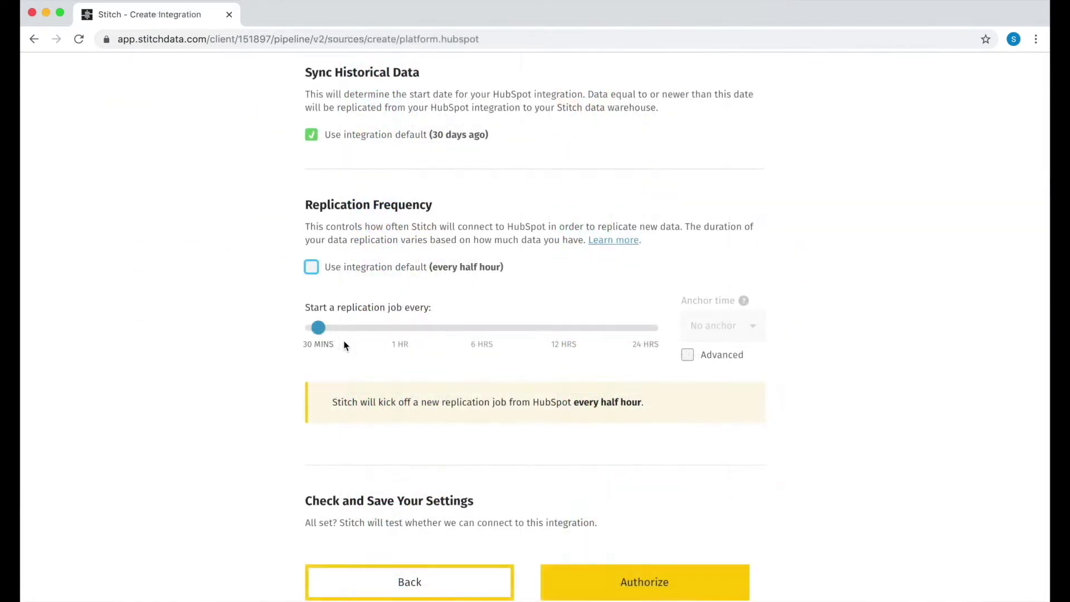
click(333, 333)
drag(333, 333, 434, 333)
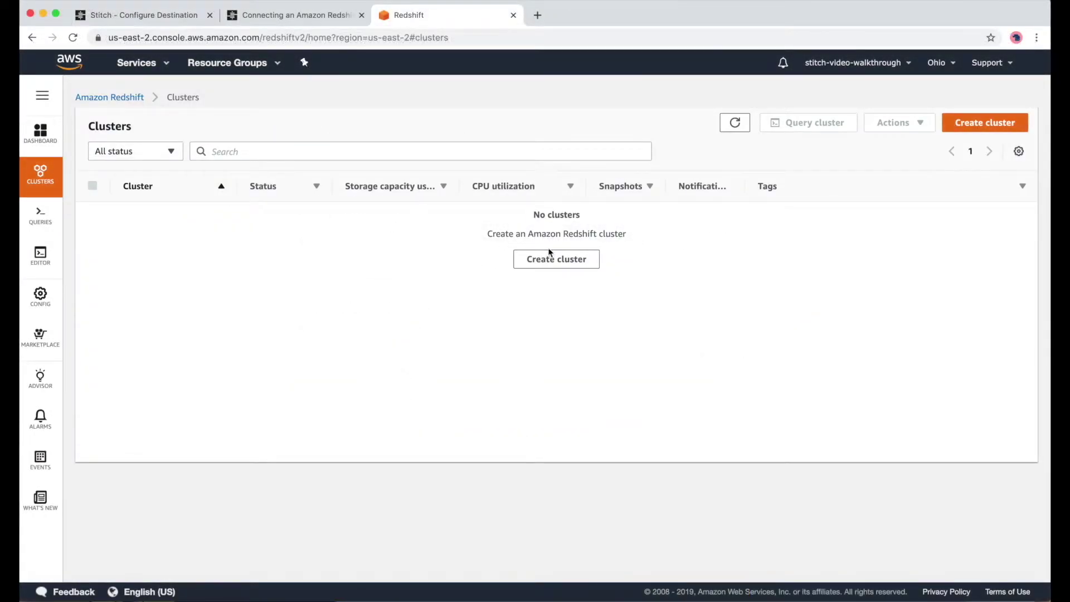
- Confirm the dc2.large node type, then test and save the Redshift destination connection
click(549, 257)
click(348, 304)
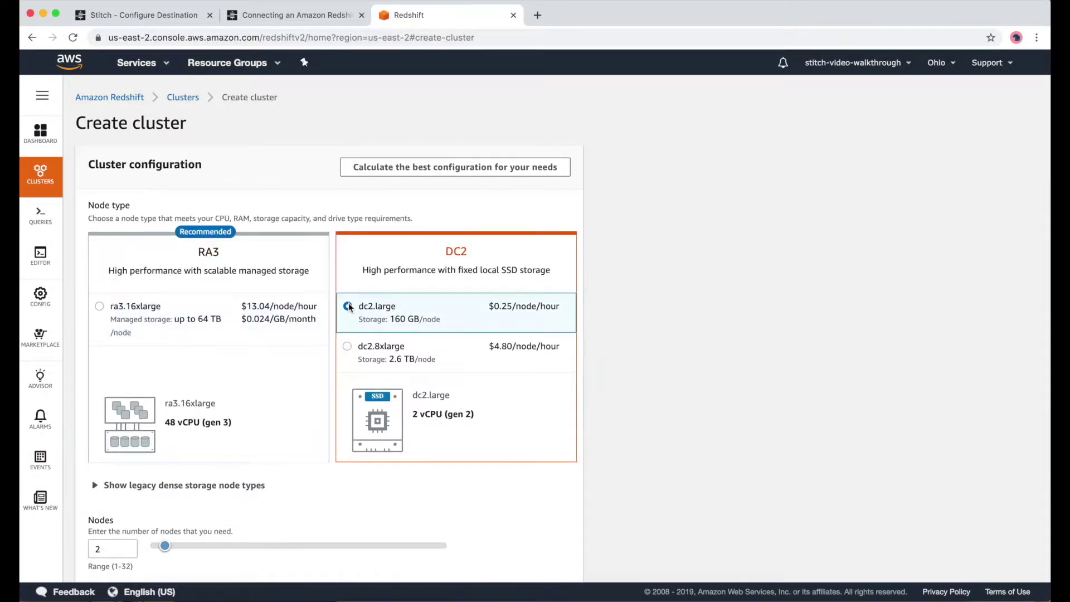
scroll(276, 434, down, 1)
scroll(275, 436, down, 10)
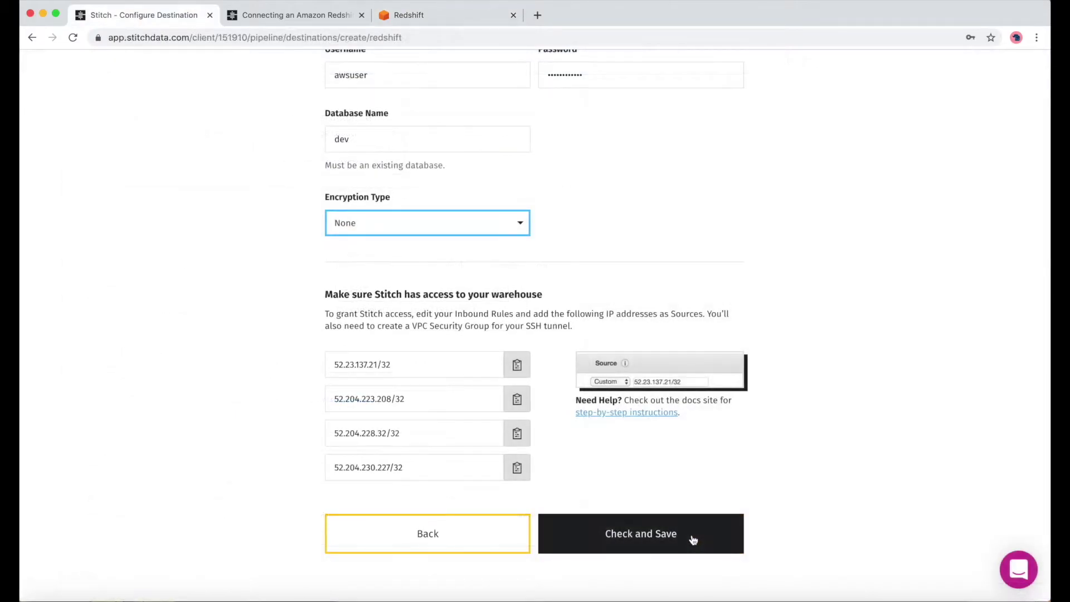
click(693, 538)
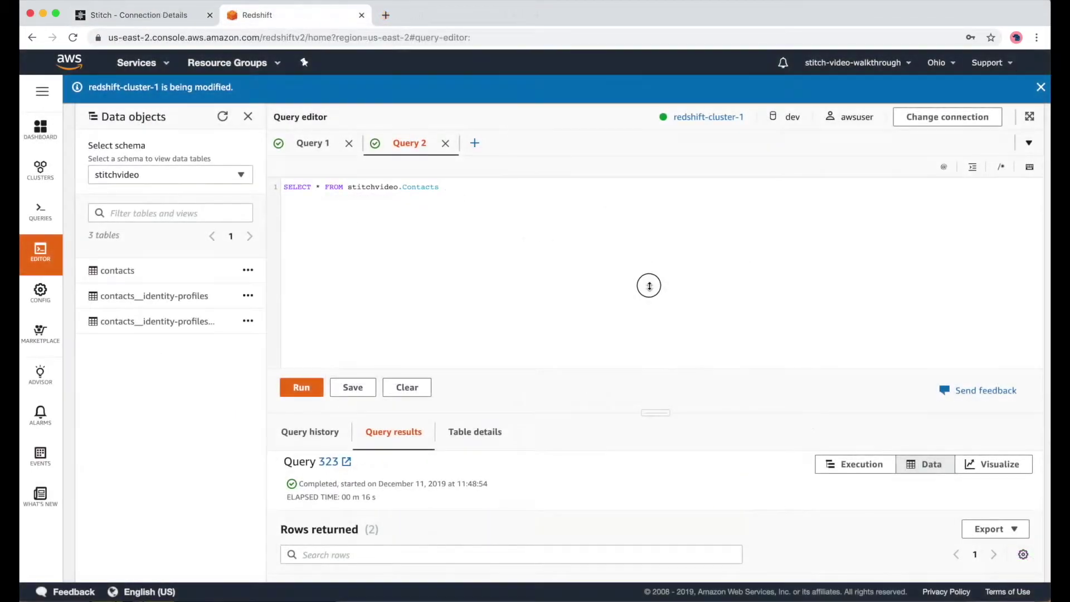
scroll(508, 544, down, 7)
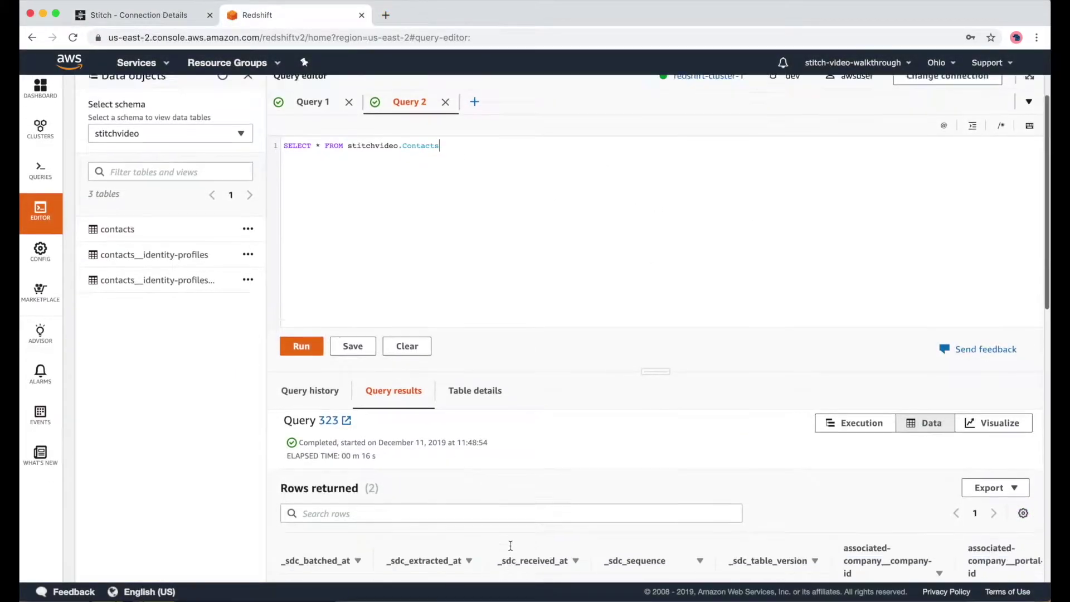
scroll(515, 548, down, 2)
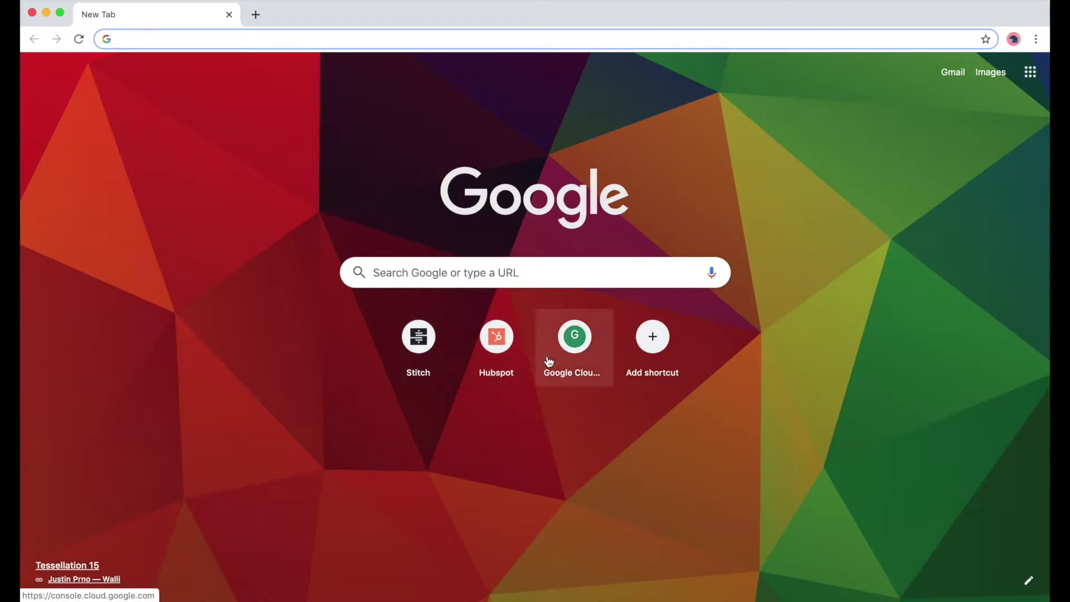
- Open the HubSpot website, accept its cookies and log in with the account e-mail and password
super+click(506, 357)
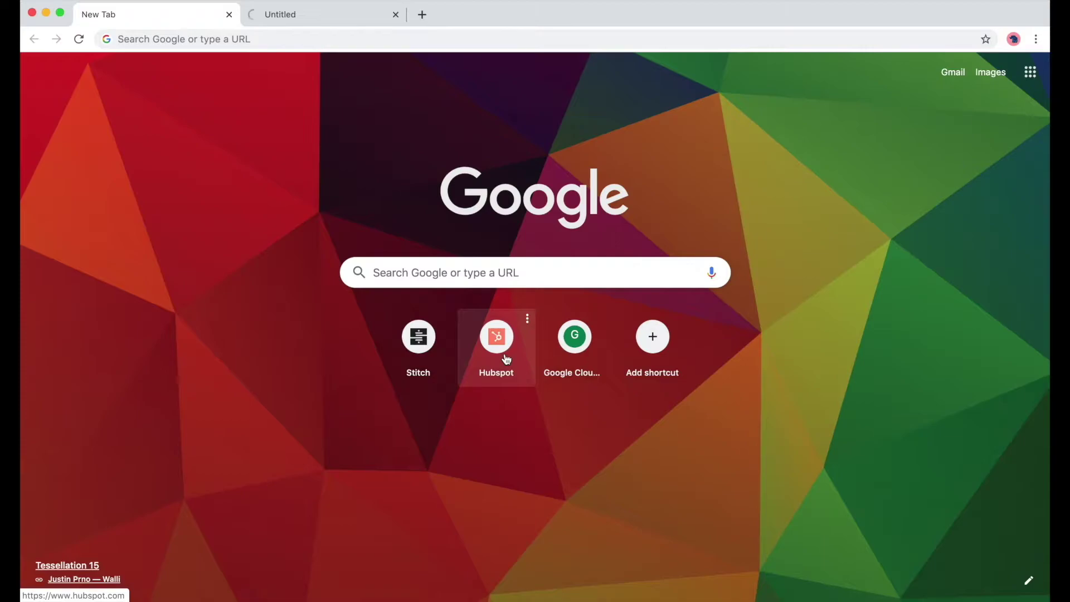
click(301, 22)
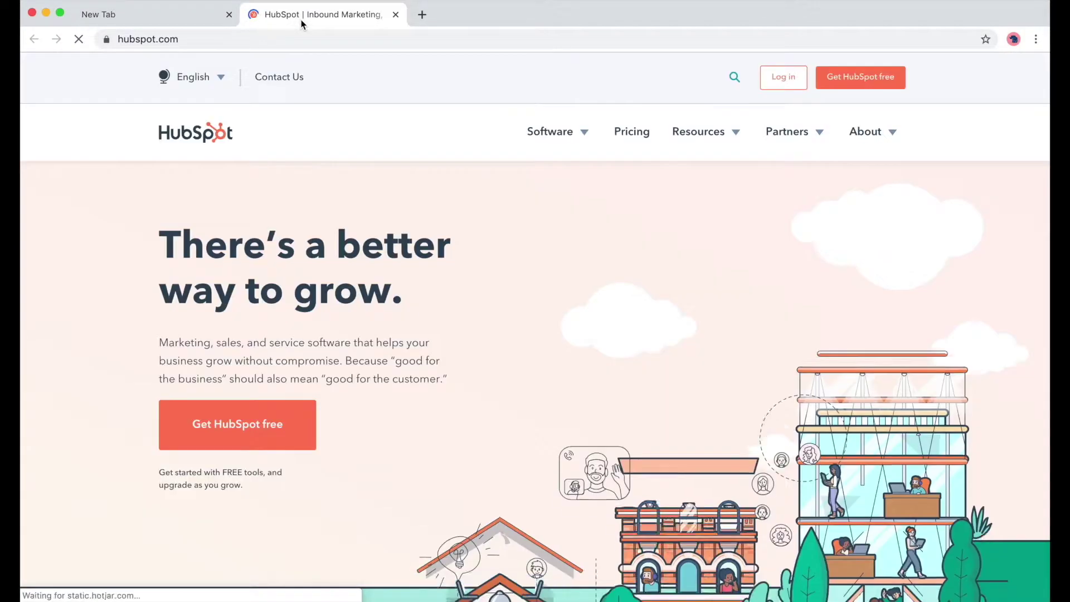
click(495, 136)
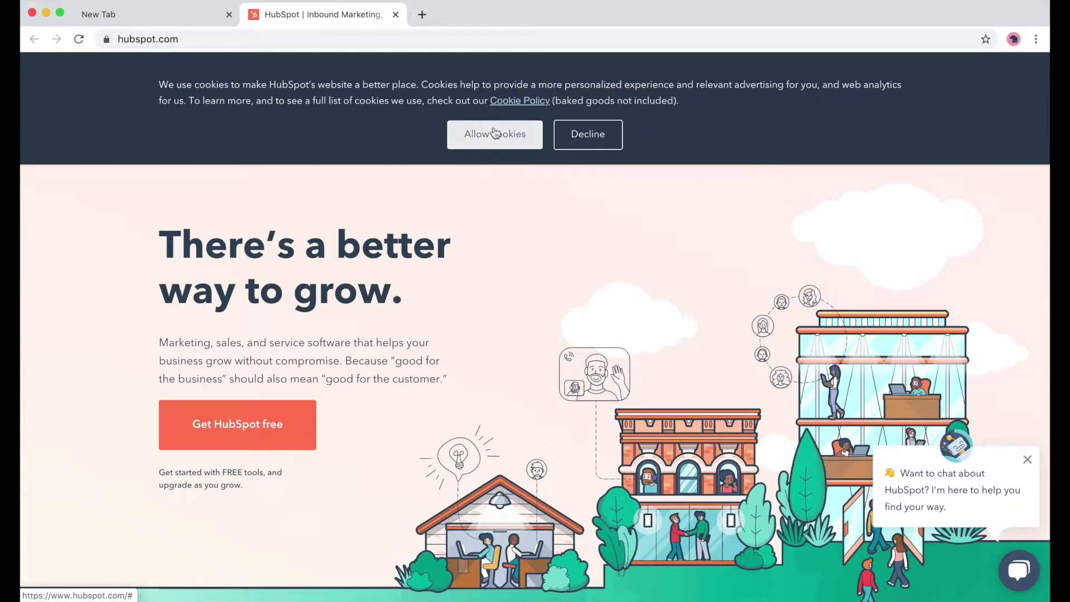
click(800, 85)
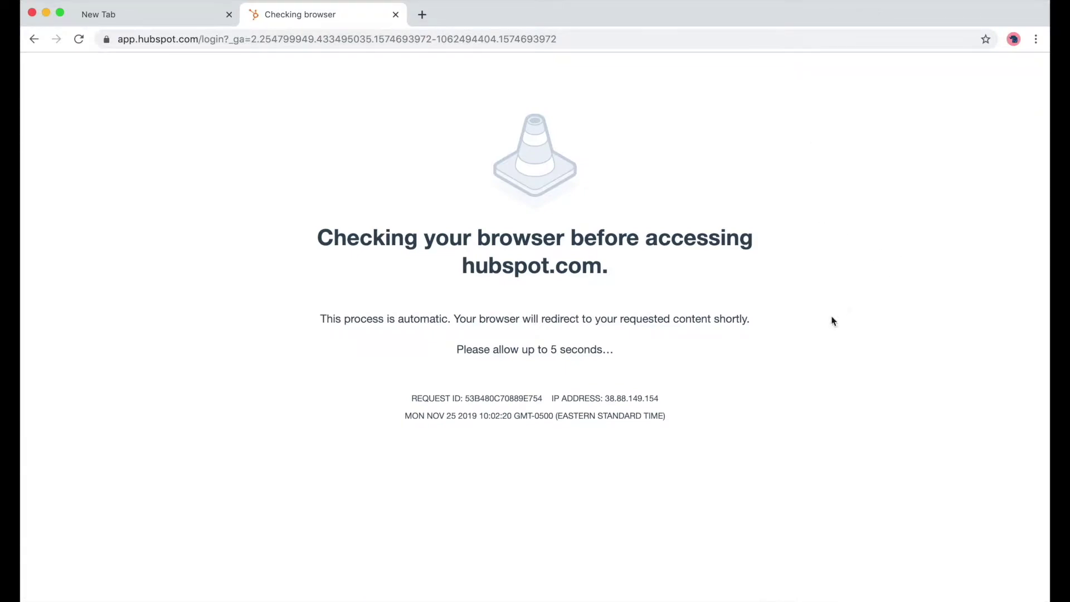
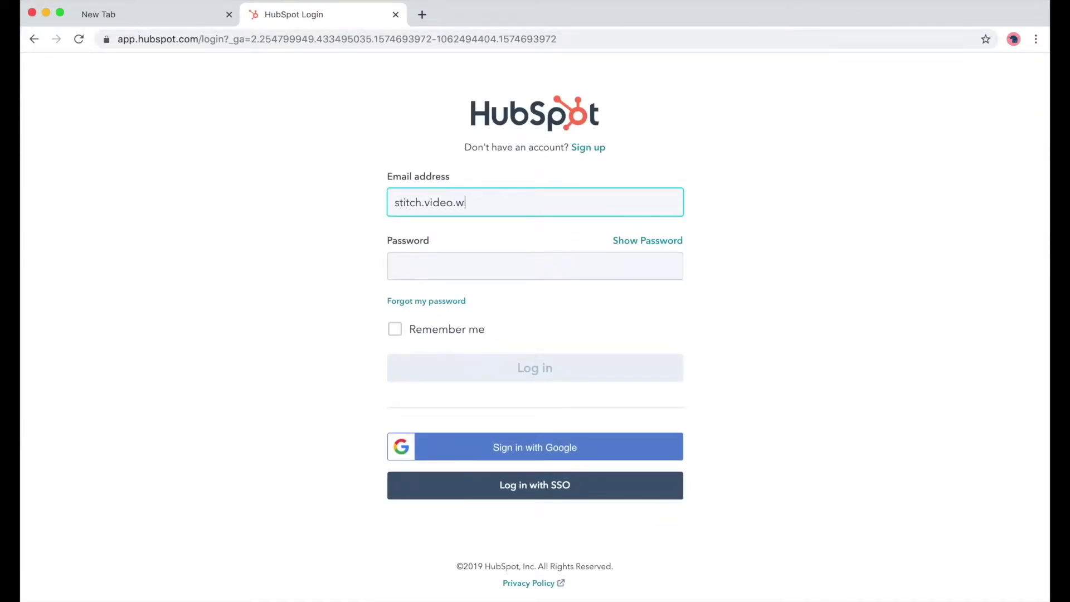
key(Tab)
text(******)
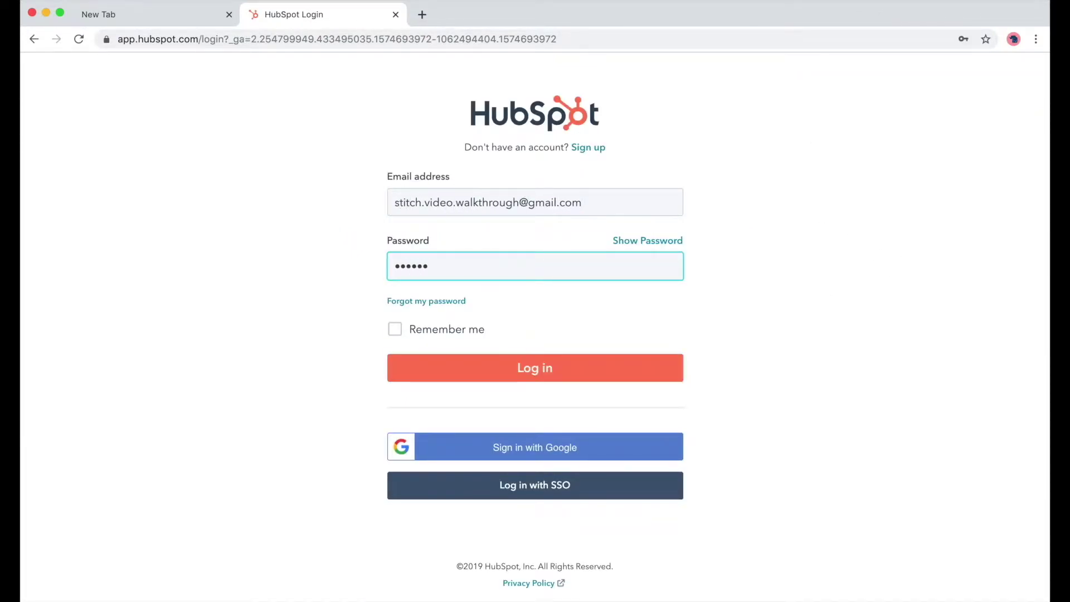
text(******)
key(Return)
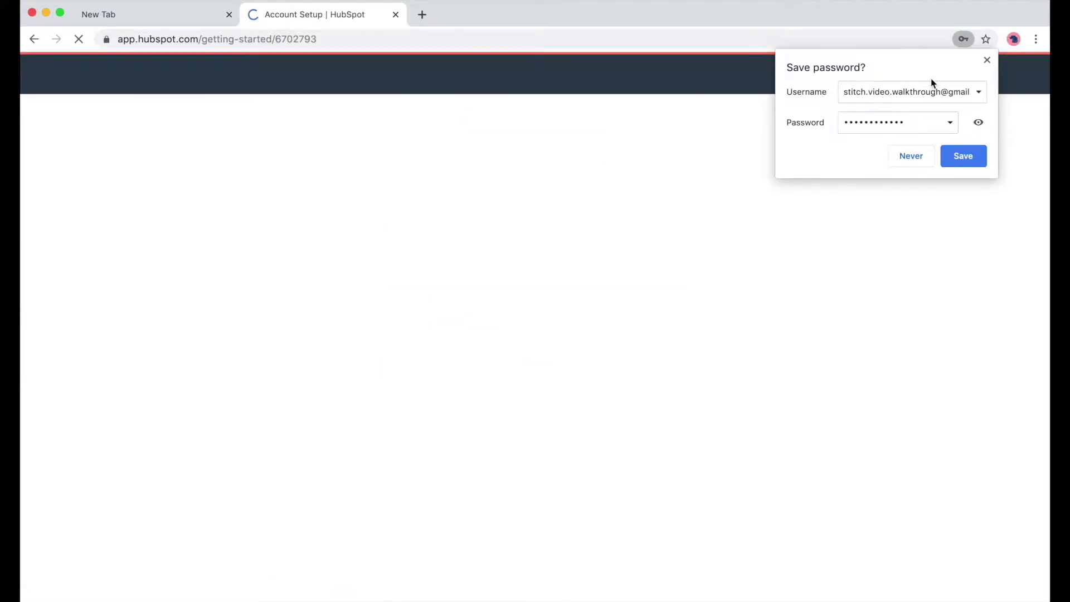
click(987, 59)
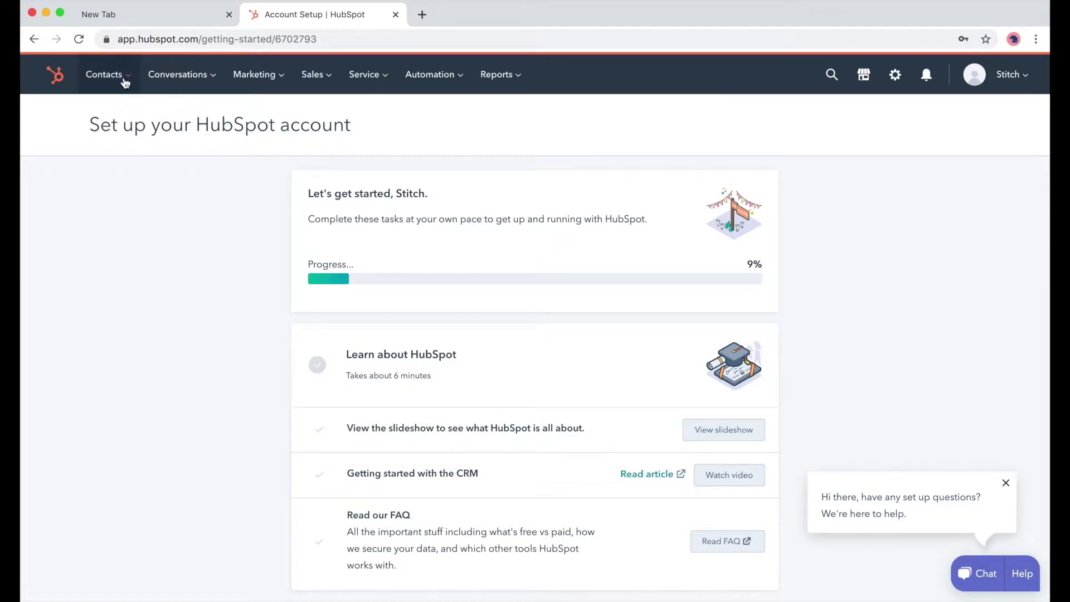
- Check the Contacts list, then sign out of HubSpot and close its tab
mouse_move(125, 81)
click(132, 114)
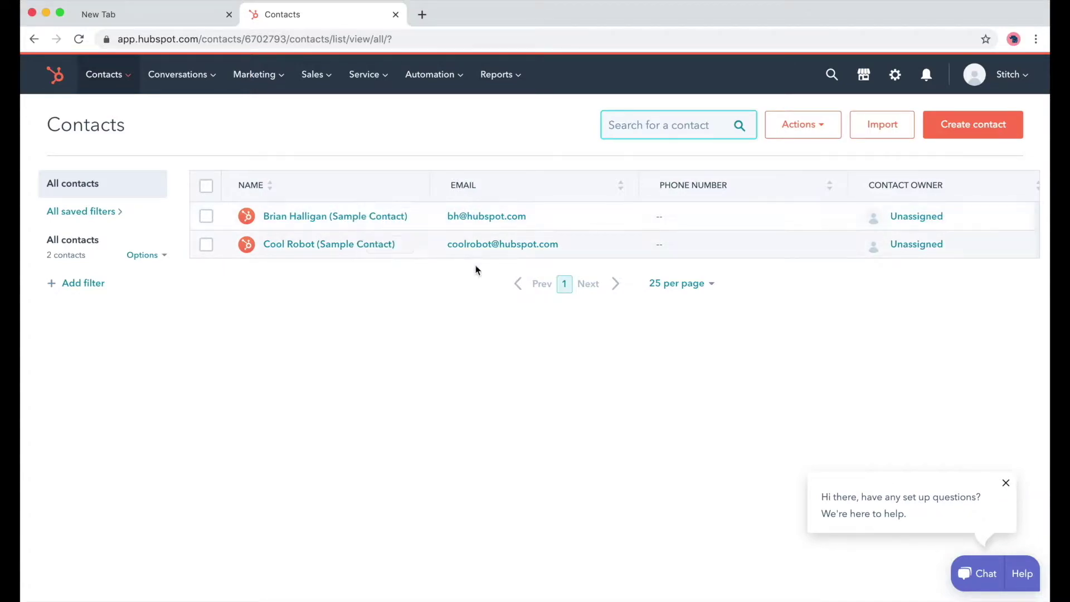
click(996, 84)
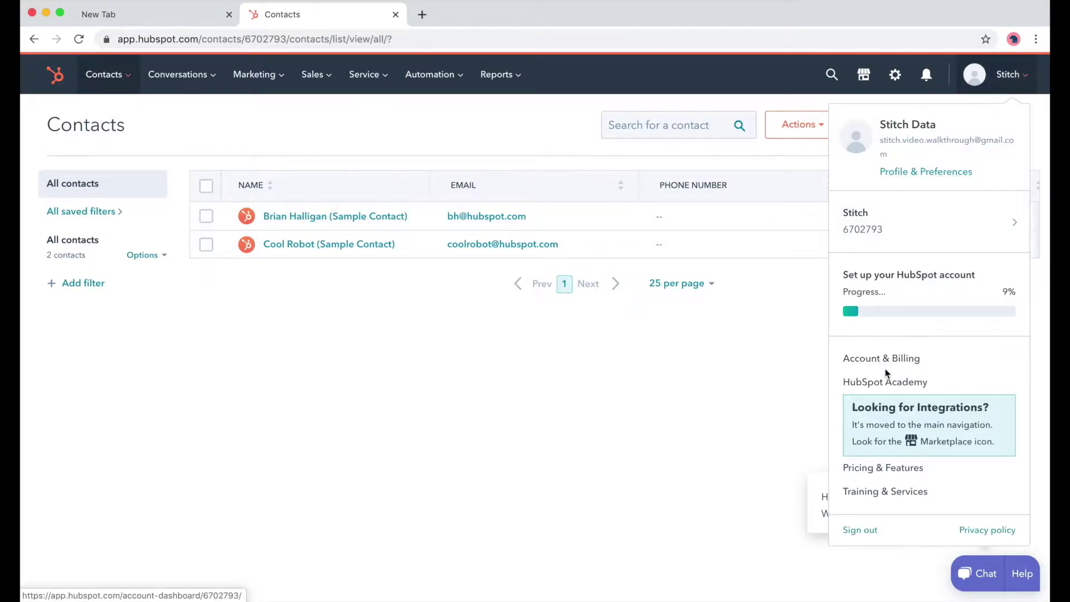
click(859, 530)
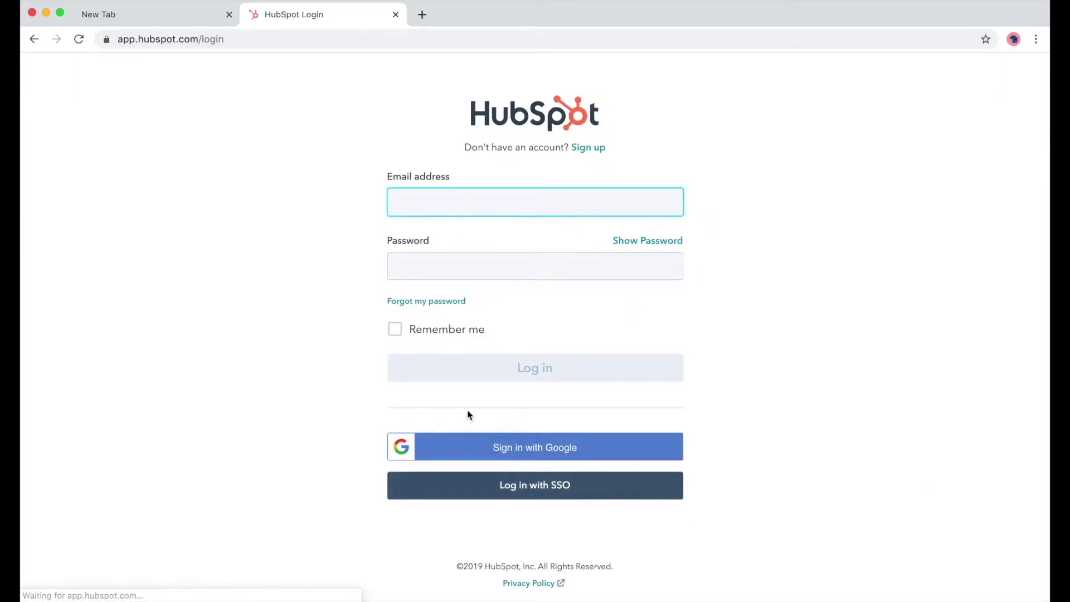
click(396, 14)
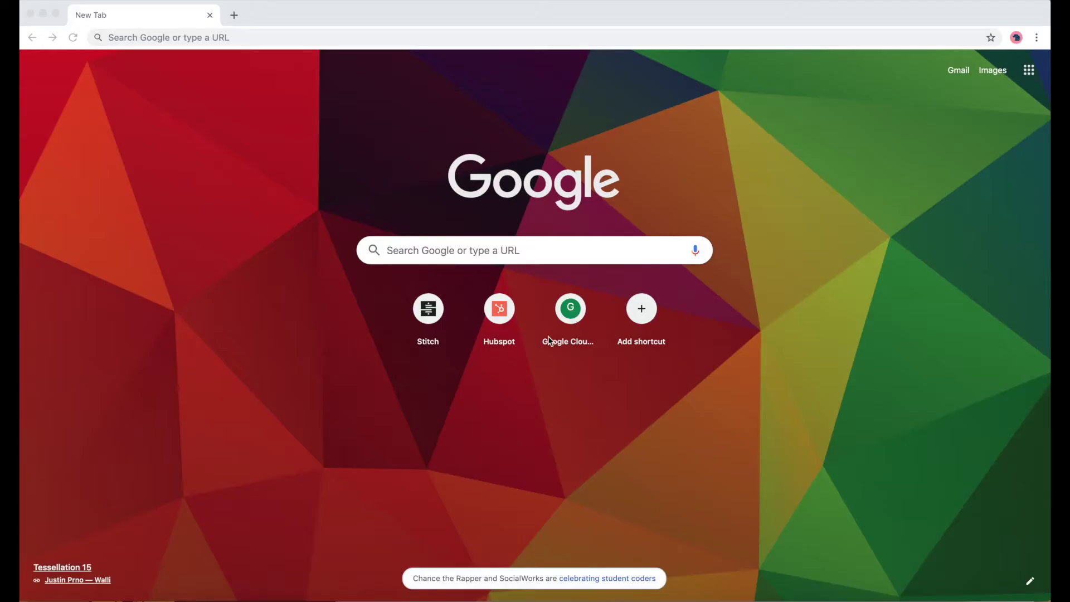
- On the Stitch website, submit the account e-mail to start signing up
click(428, 312)
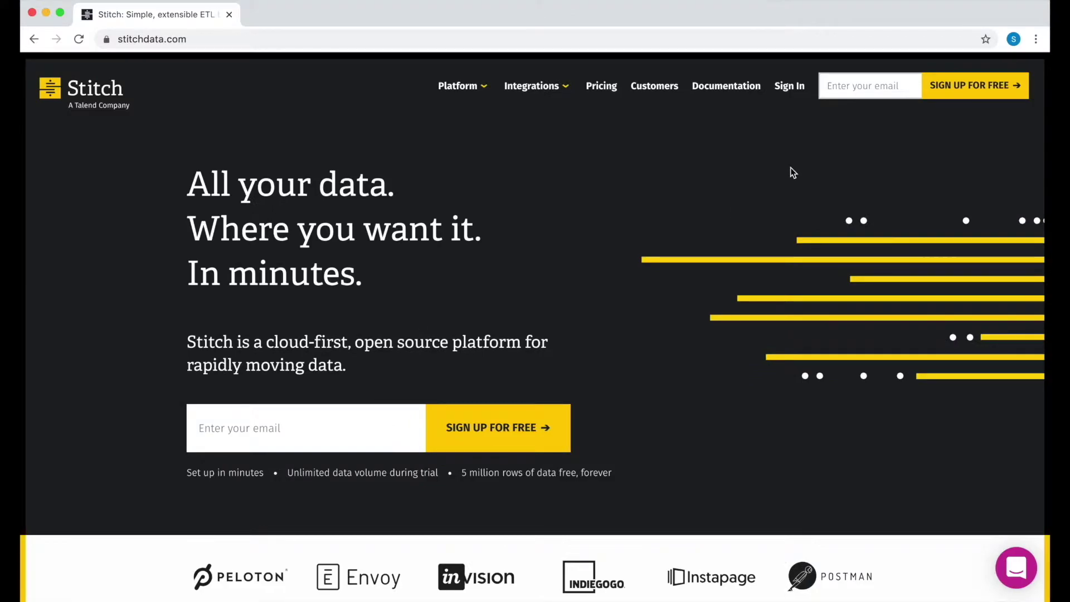
click(858, 86)
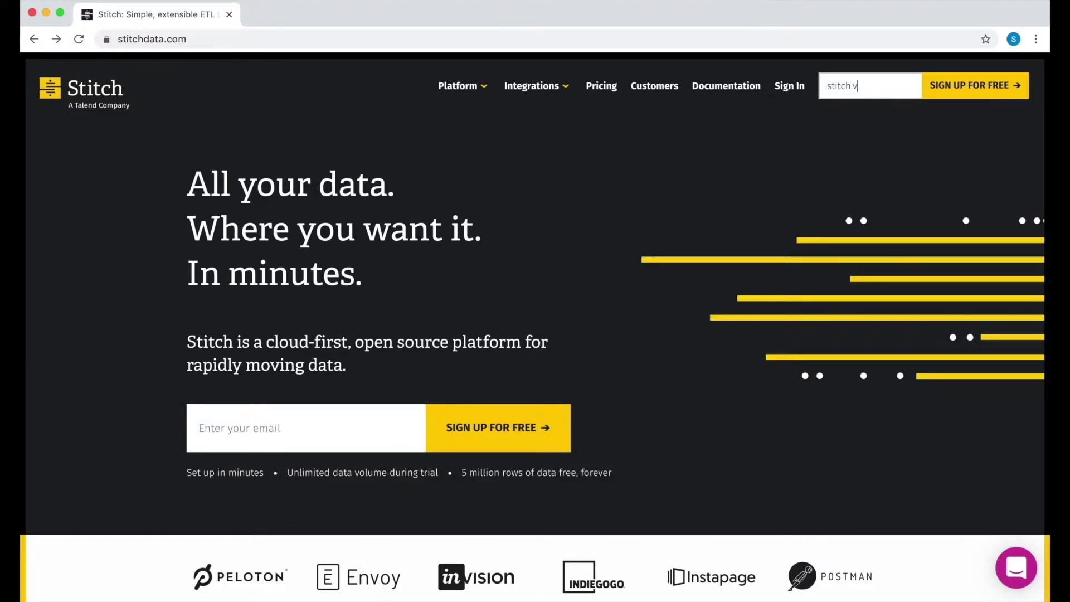
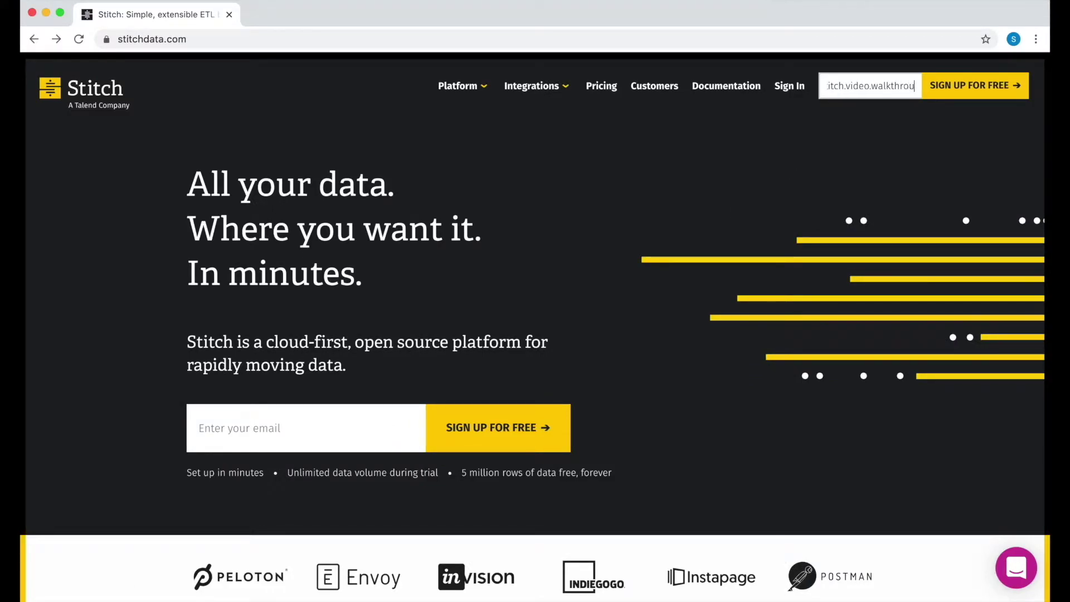
key(Return)
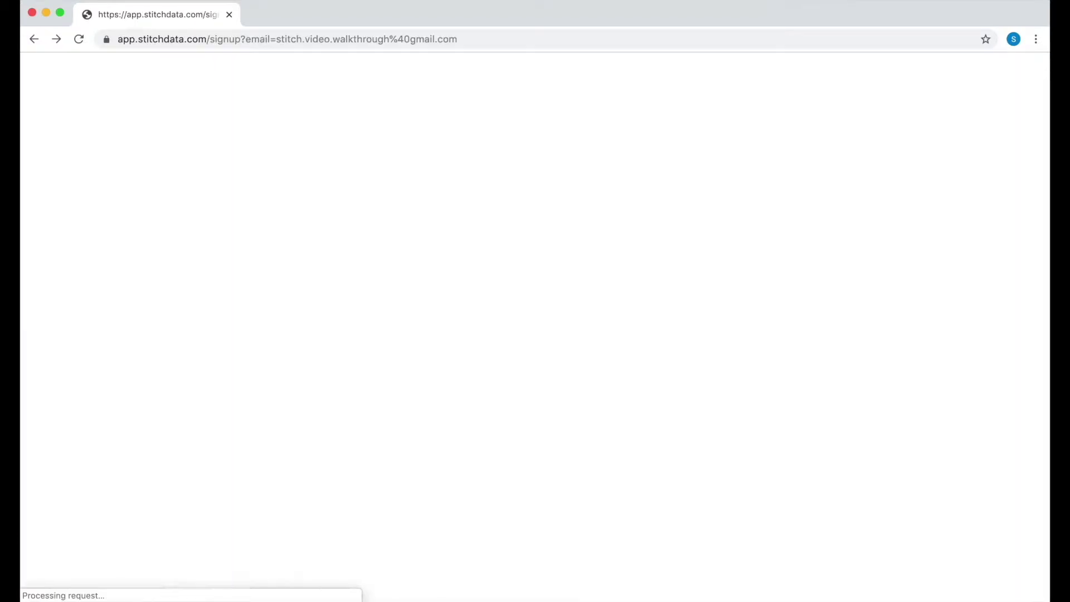
scroll(664, 255, down, 5)
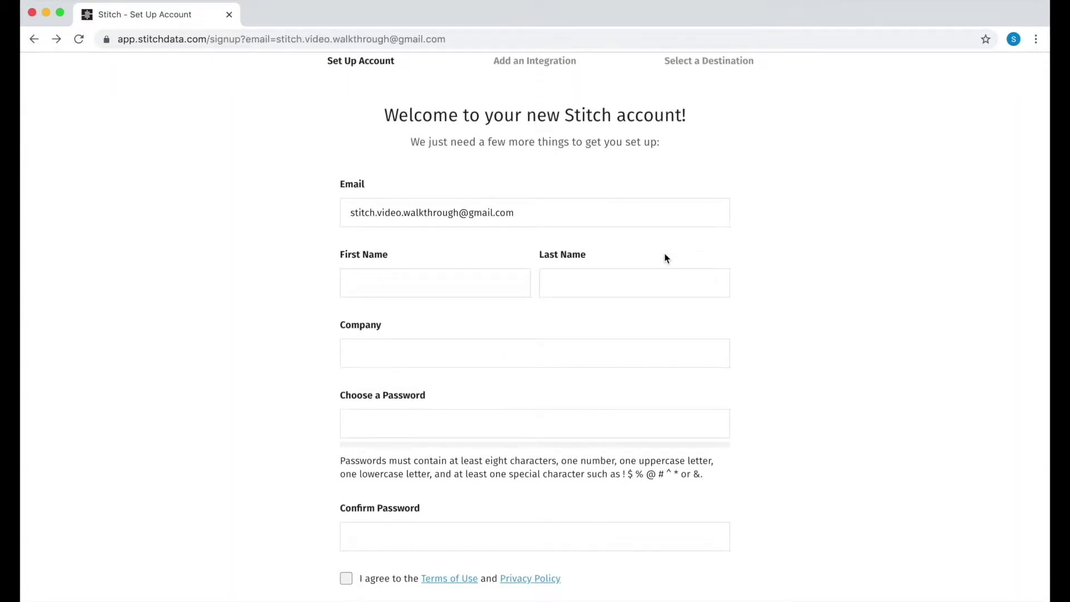
- Fill in first and last name, company 'Stitch Video Walkthrough' and a confirmed password
click(409, 199)
text(Stitch)
key(Tab)
text(Data)
key(Tab)
text(Stitch Video Walkthrough)
key(Tab)
text(••)
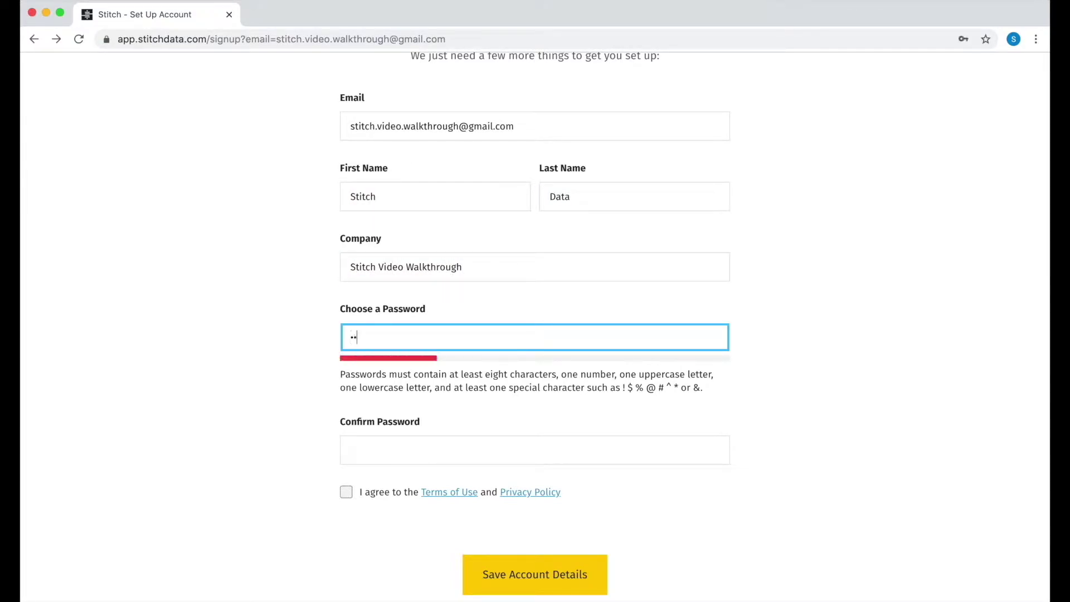
text(••••••••••)
key(Tab)
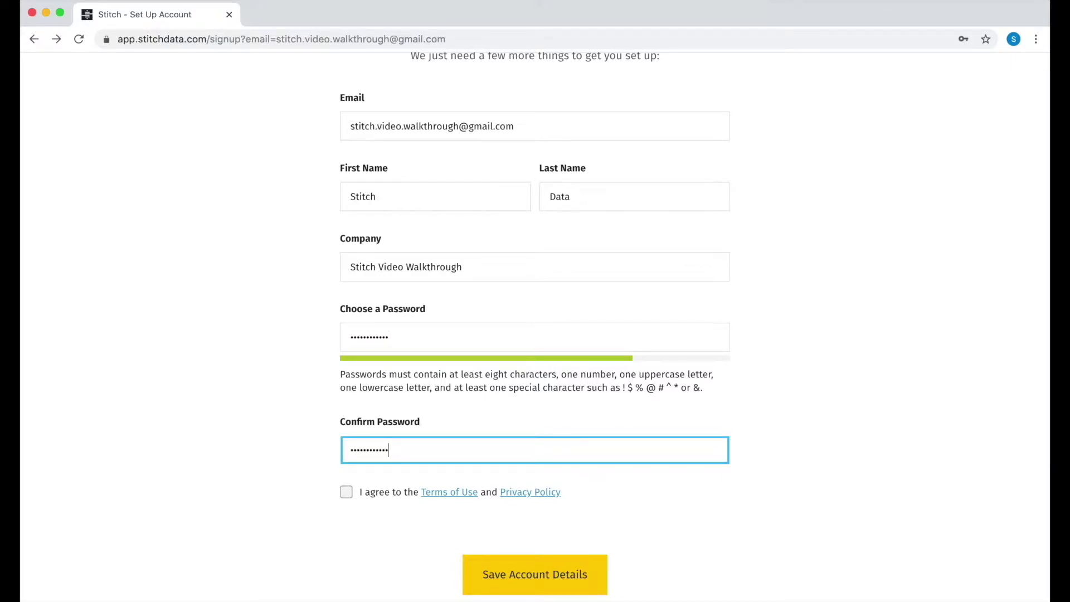
text(••••••••••••)
key(Tab)
- Agree to the Terms of Use and Privacy Policy and save the account details
click(344, 498)
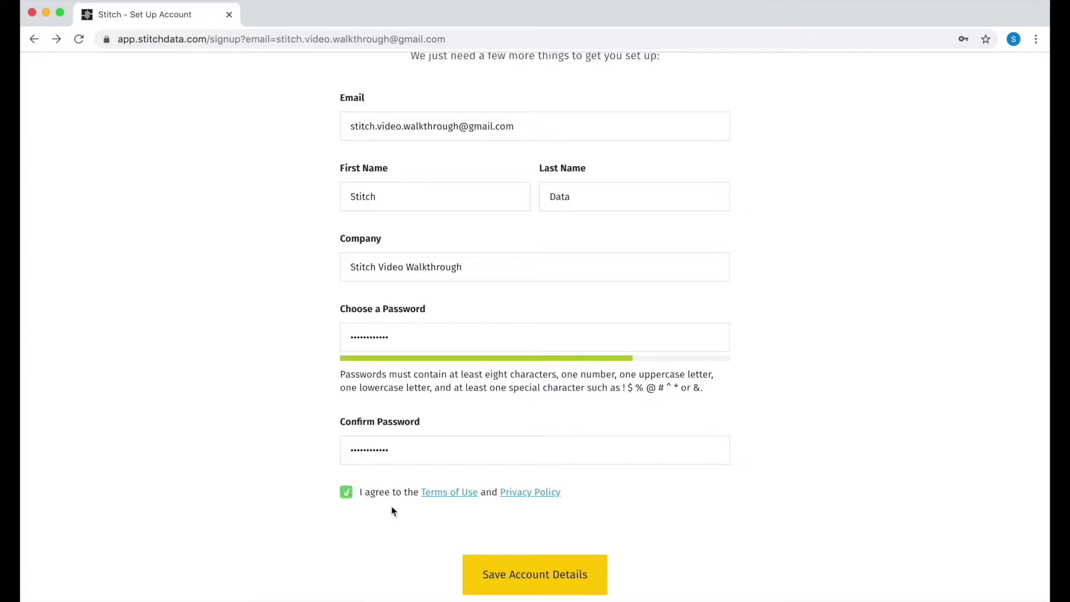
click(516, 574)
scroll(827, 268, down, 1)
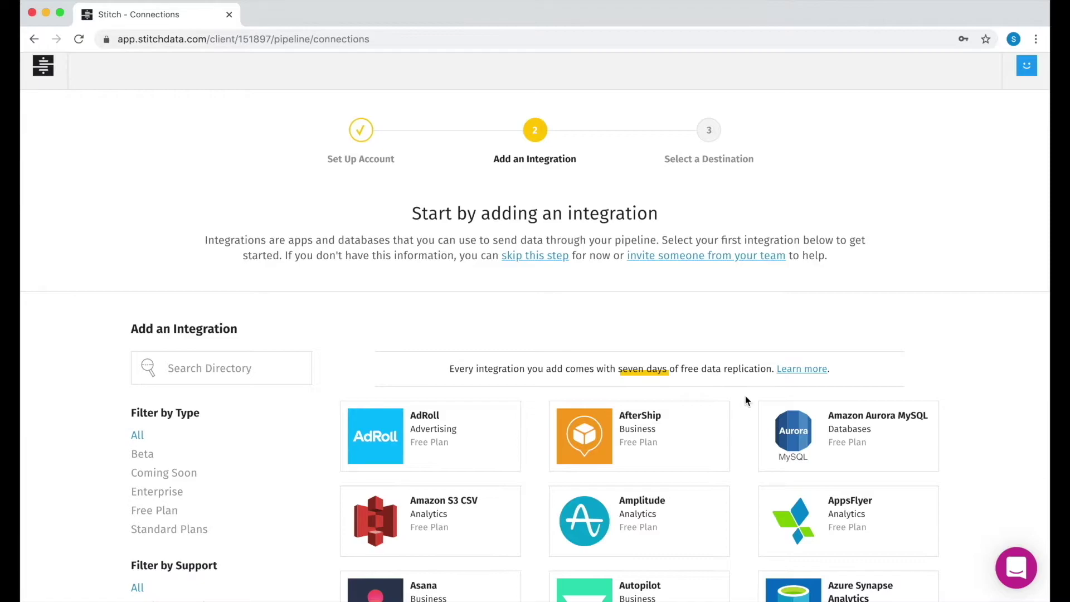
- Search the integrations directory for 'hubsp' and open the HubSpot integration
scroll(745, 396, down, 20)
scroll(744, 395, up, 20)
click(197, 374)
text(xyz)
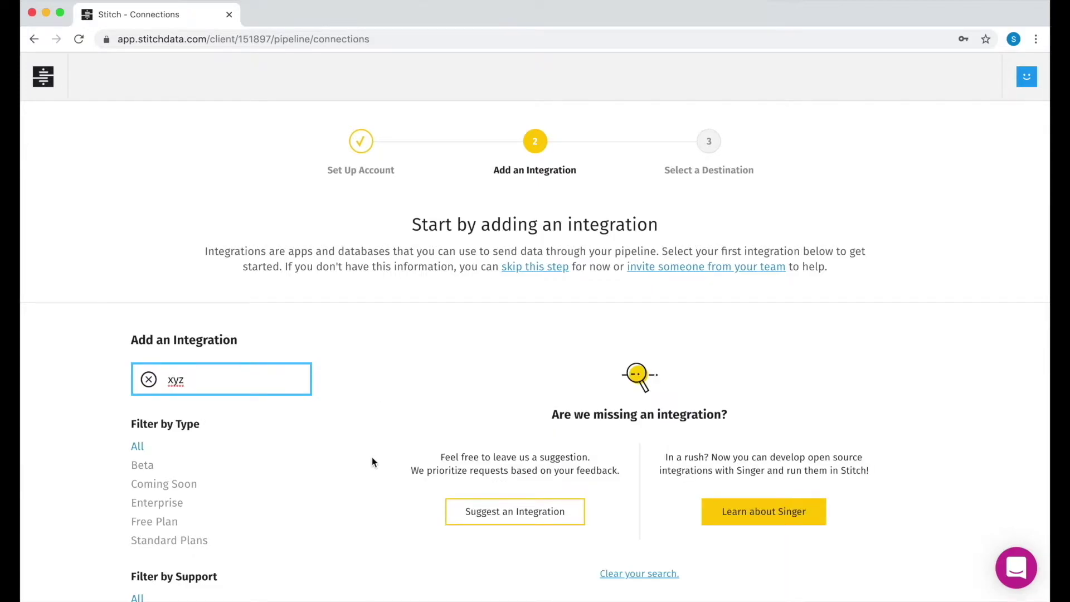
scroll(523, 483, down, 3)
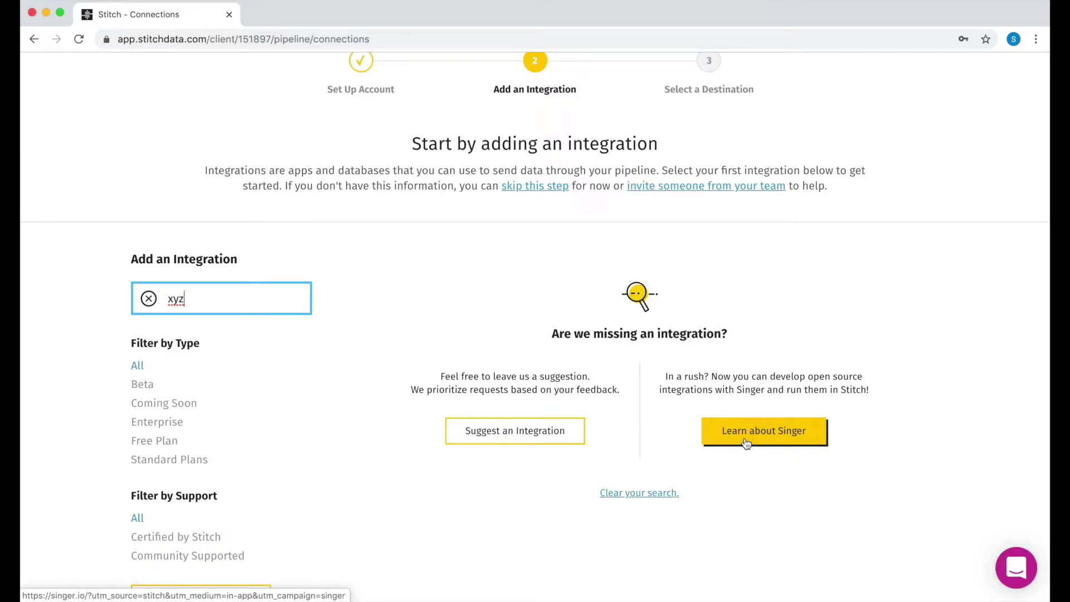
double_click(265, 305)
text(hubspo)
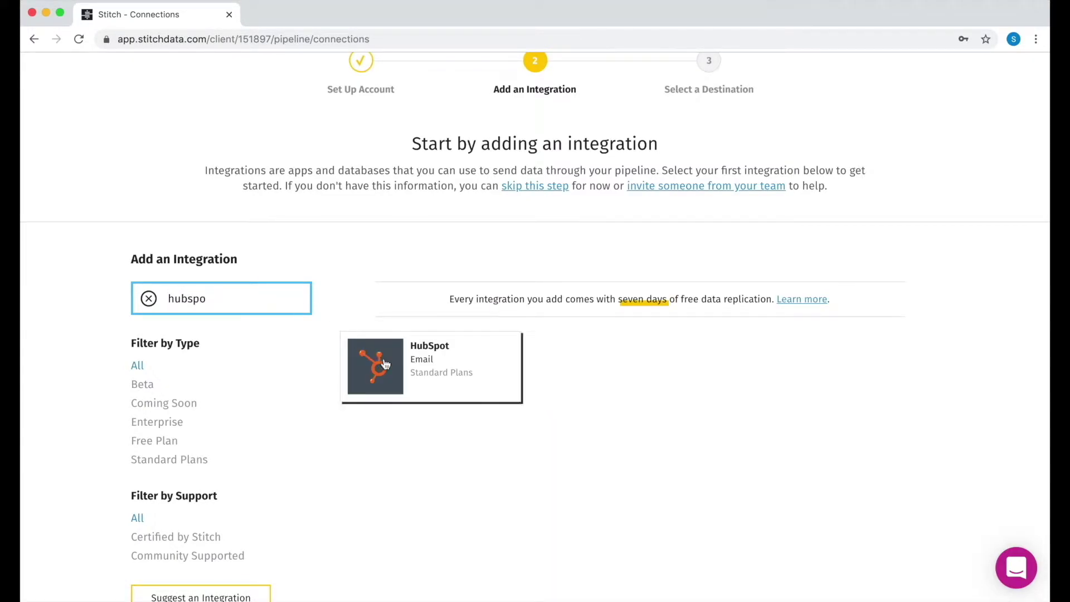
click(385, 365)
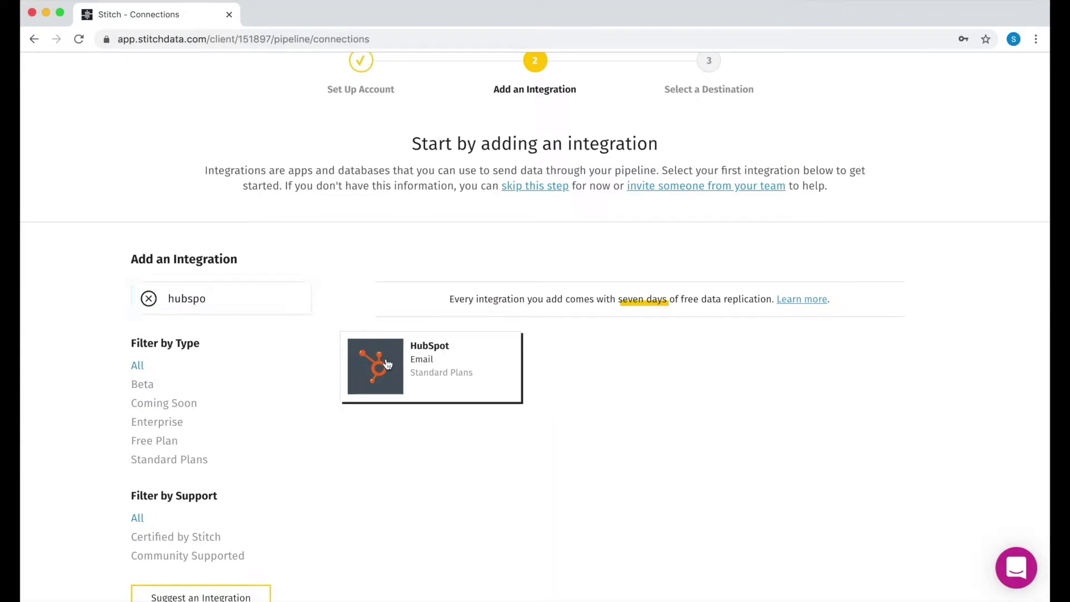
scroll(480, 377, down, 3)
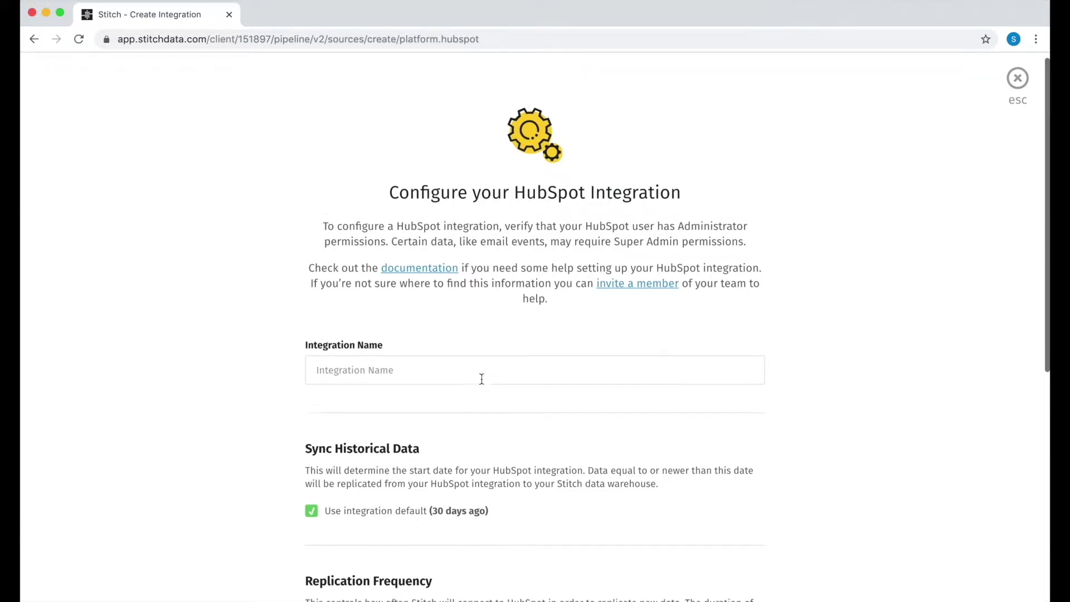
- Enter 'stitch-video' as the HubSpot integration name
click(390, 231)
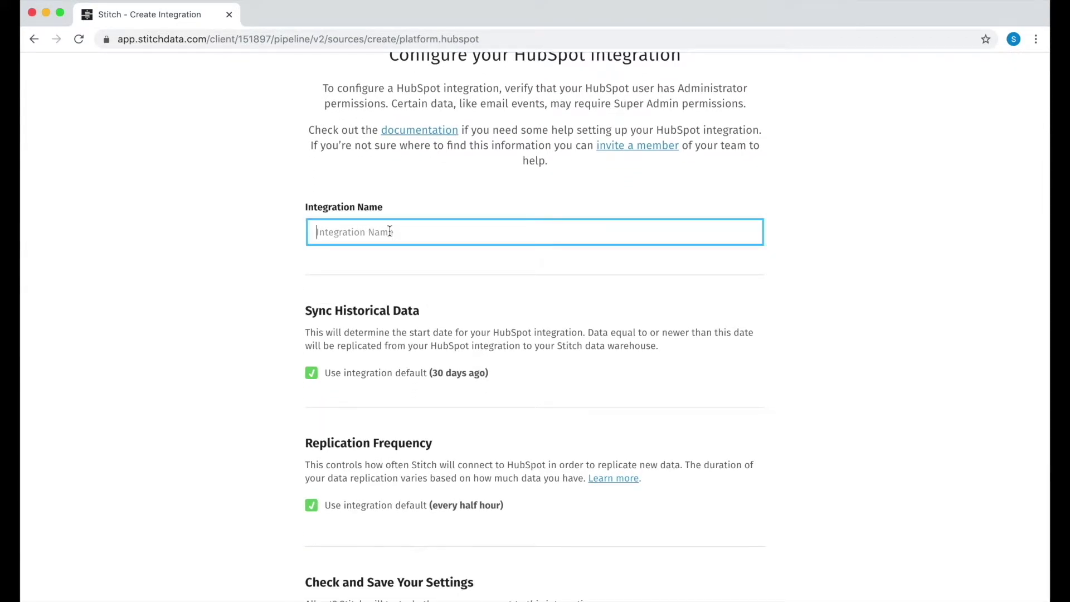
text(stitch-video)
key(Tab)
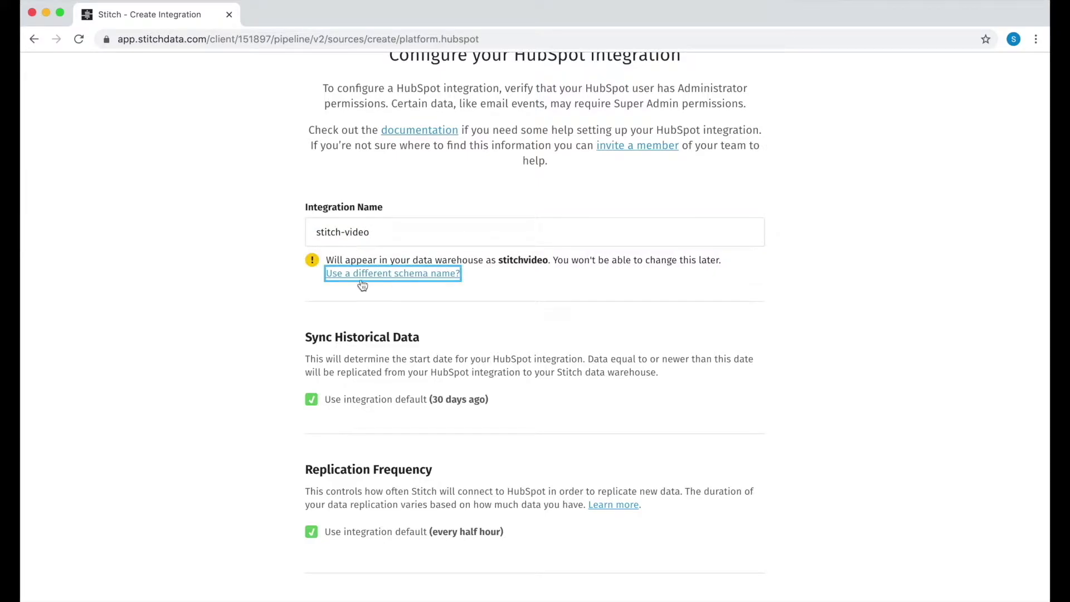
scroll(375, 322, down, 3)
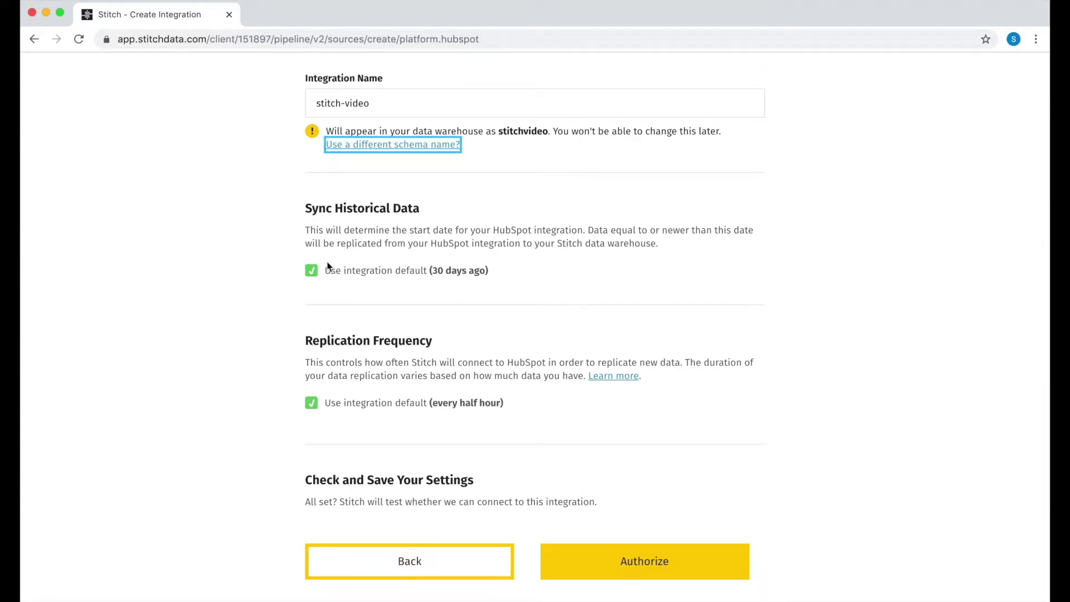
scroll(338, 221, down, 1)
click(346, 209)
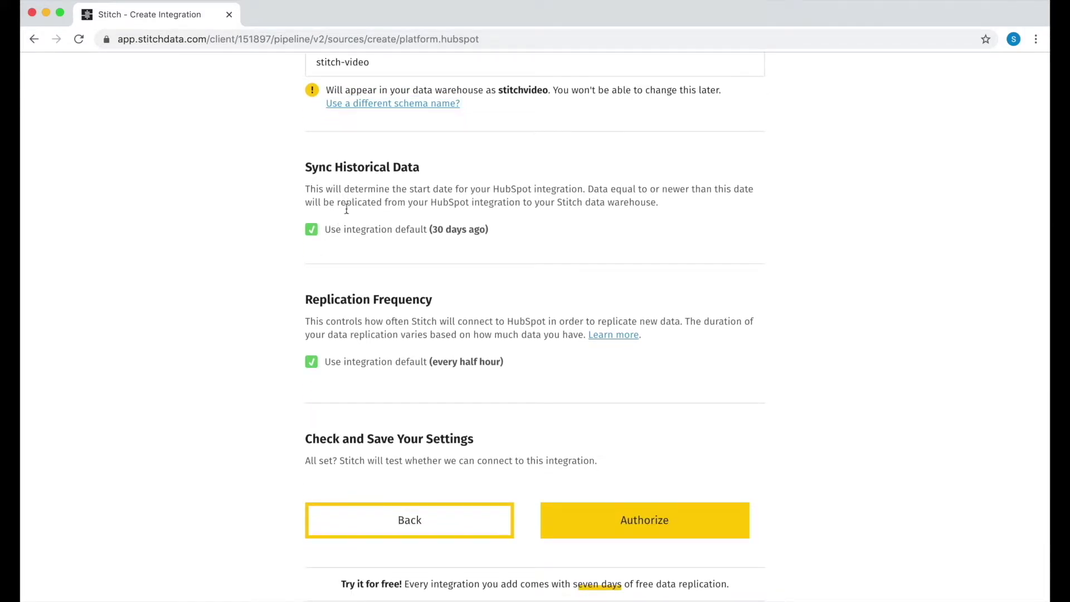
click(310, 231)
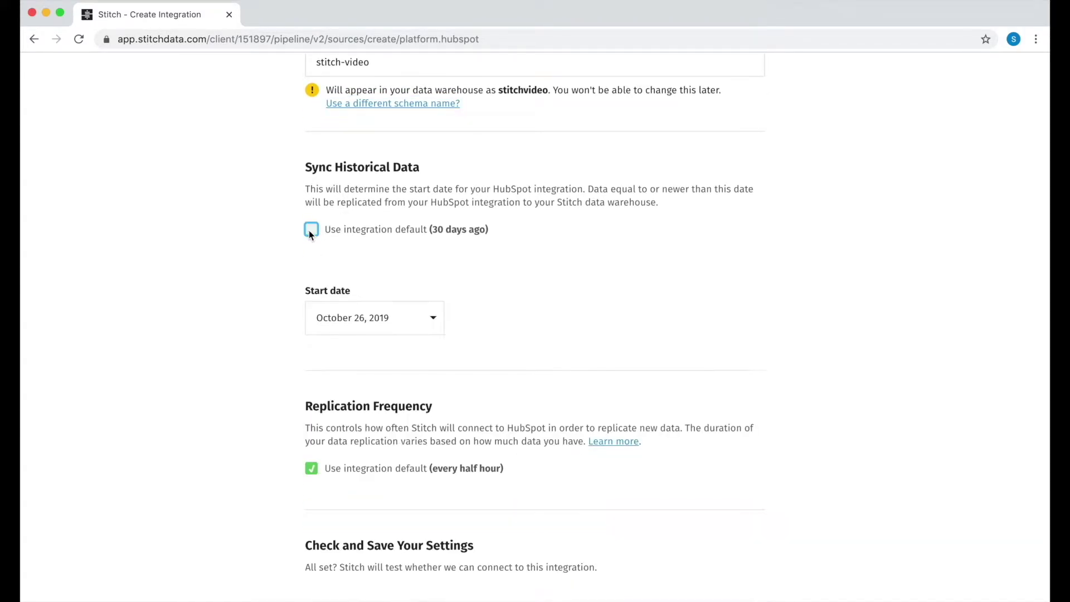
click(415, 321)
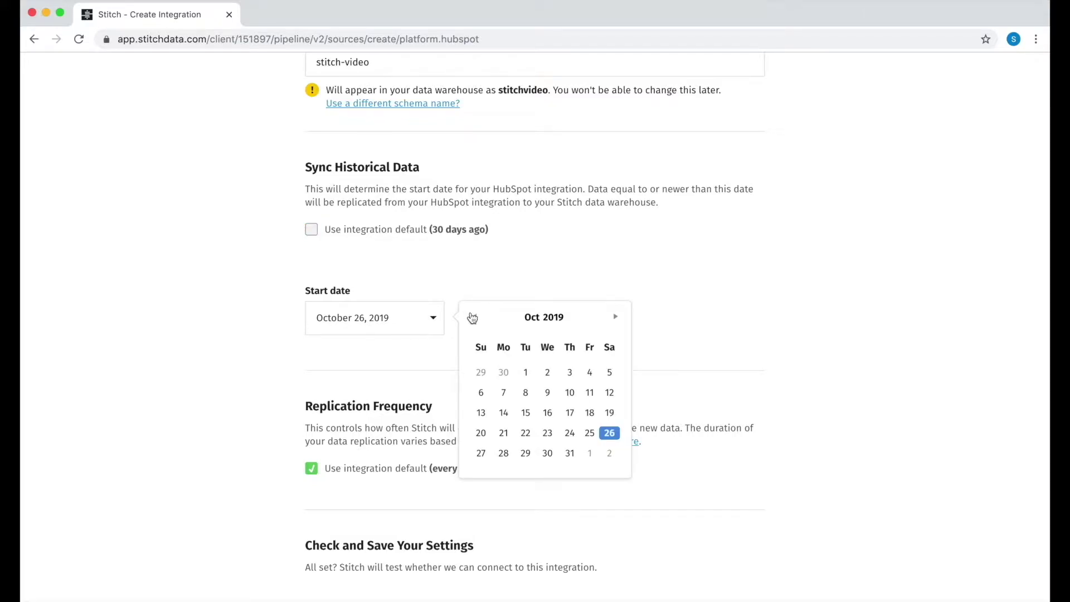
click(472, 317)
double_click(472, 317)
double_click(472, 317)
double_click(472, 317)
double_click(472, 317)
double_click(472, 317)
double_click(472, 317)
click(472, 318)
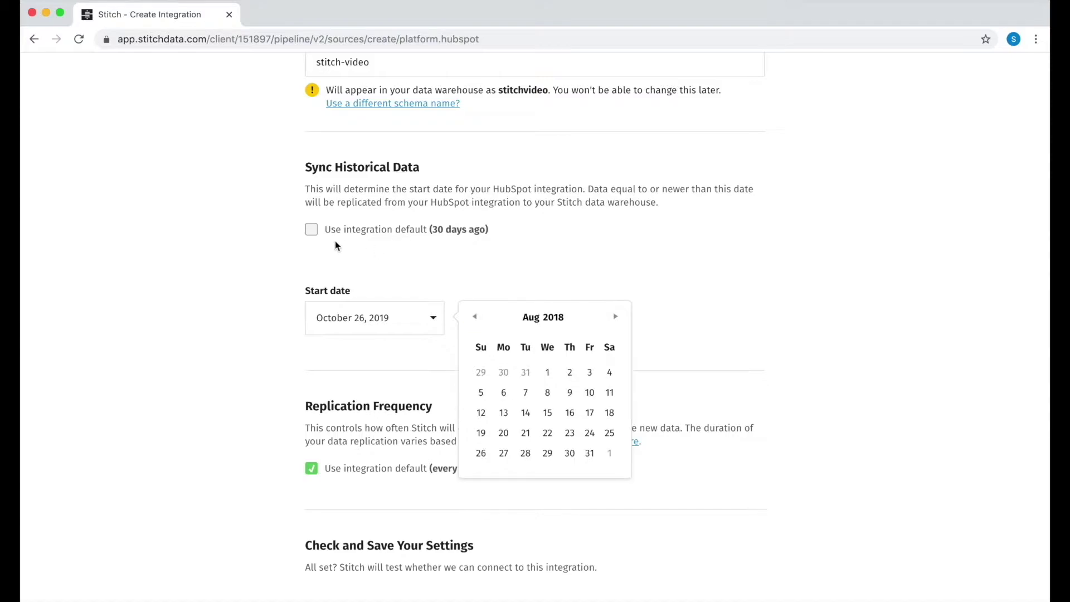
click(311, 231)
scroll(330, 339, down, 3)
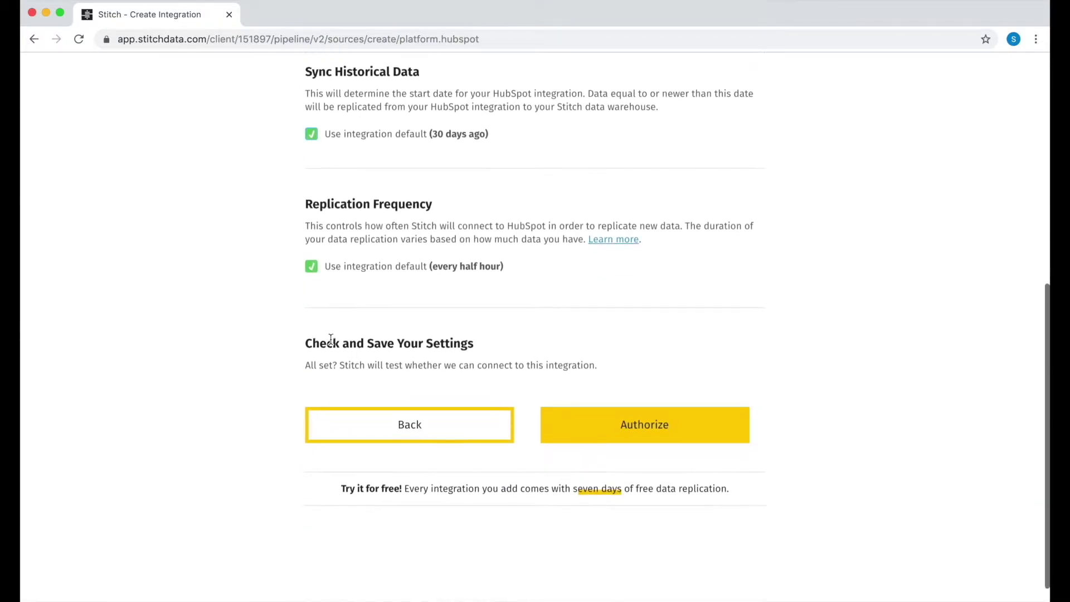
click(312, 268)
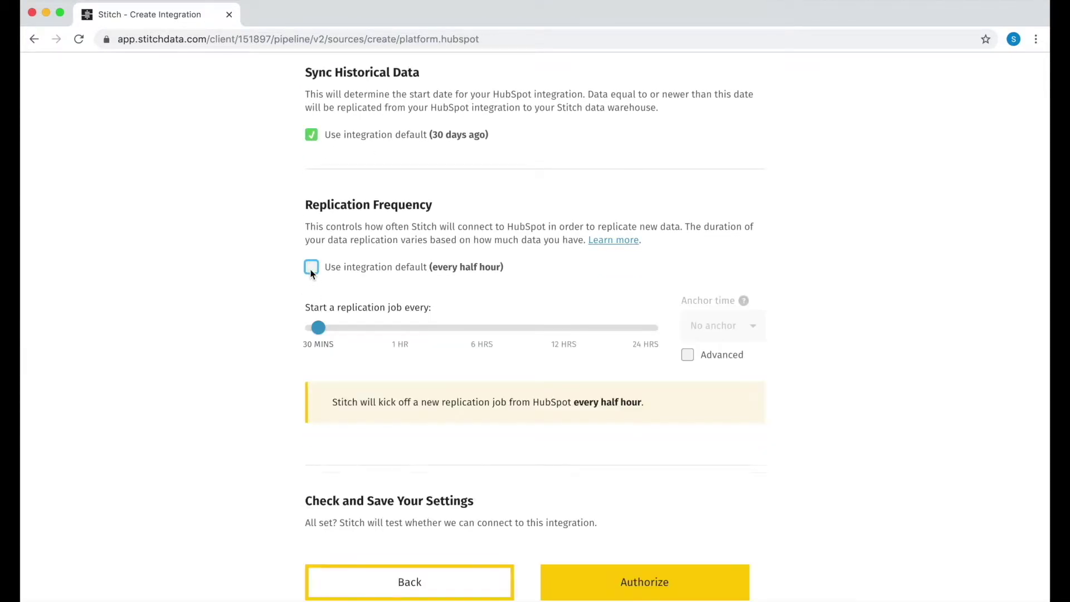
click(321, 330)
drag(318, 328, 326, 375)
click(688, 354)
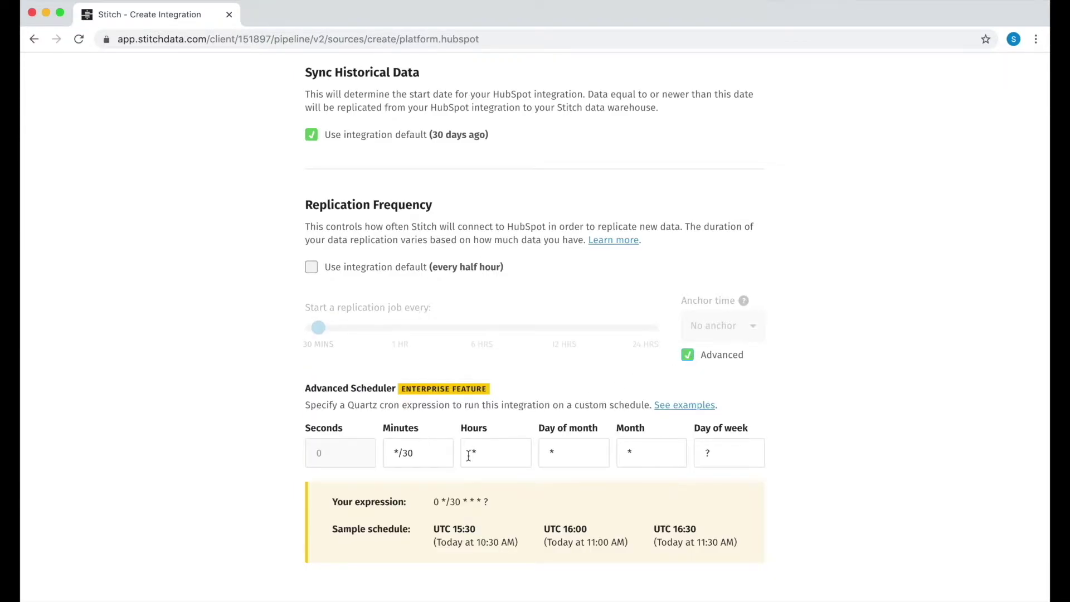
scroll(509, 504, down, 3)
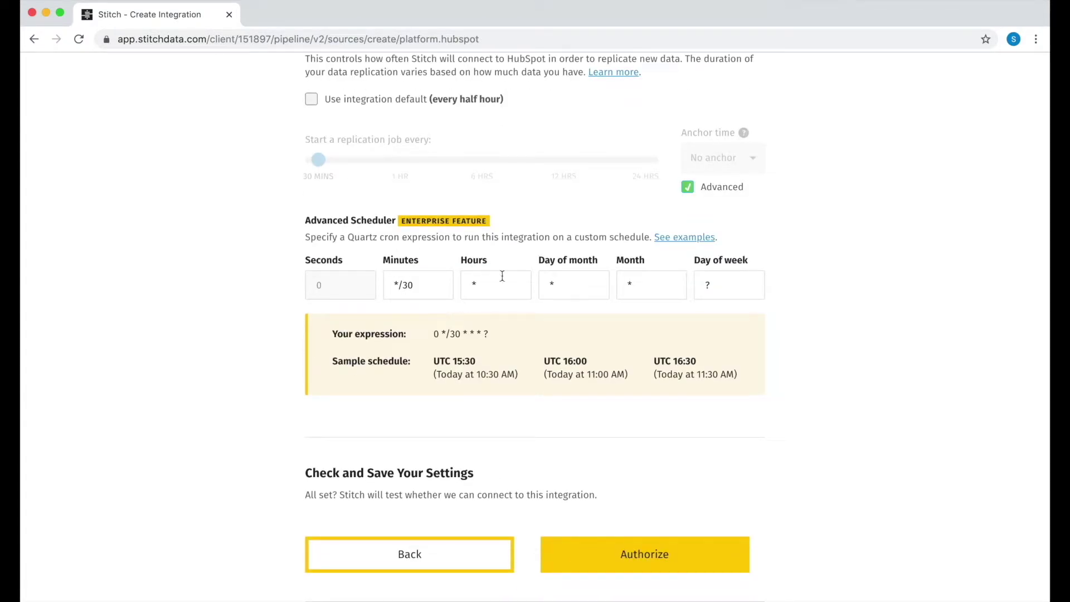
click(689, 187)
scroll(390, 223, up, 3)
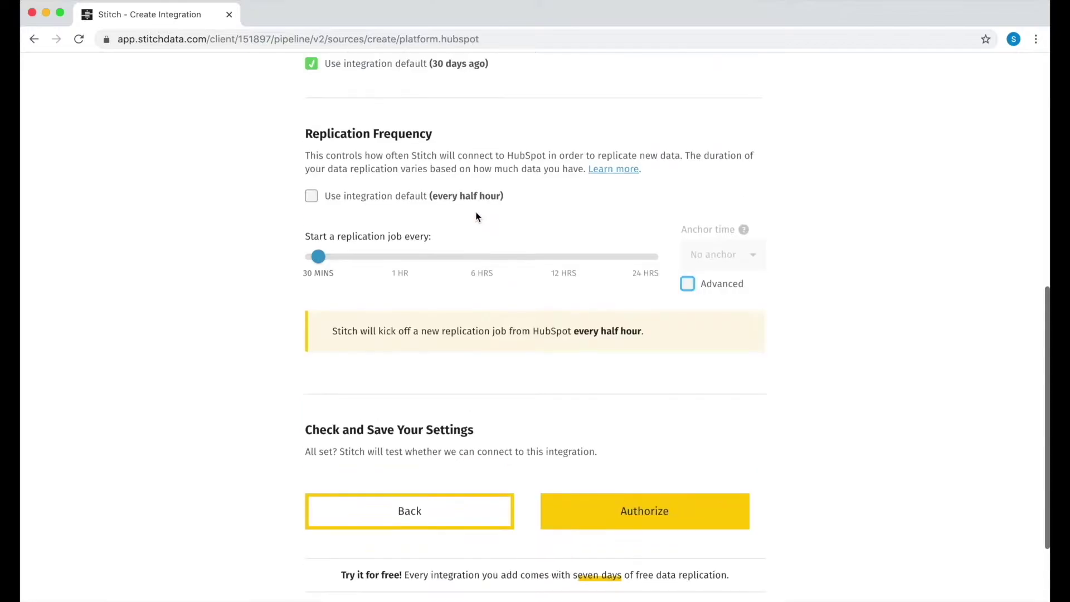
click(310, 208)
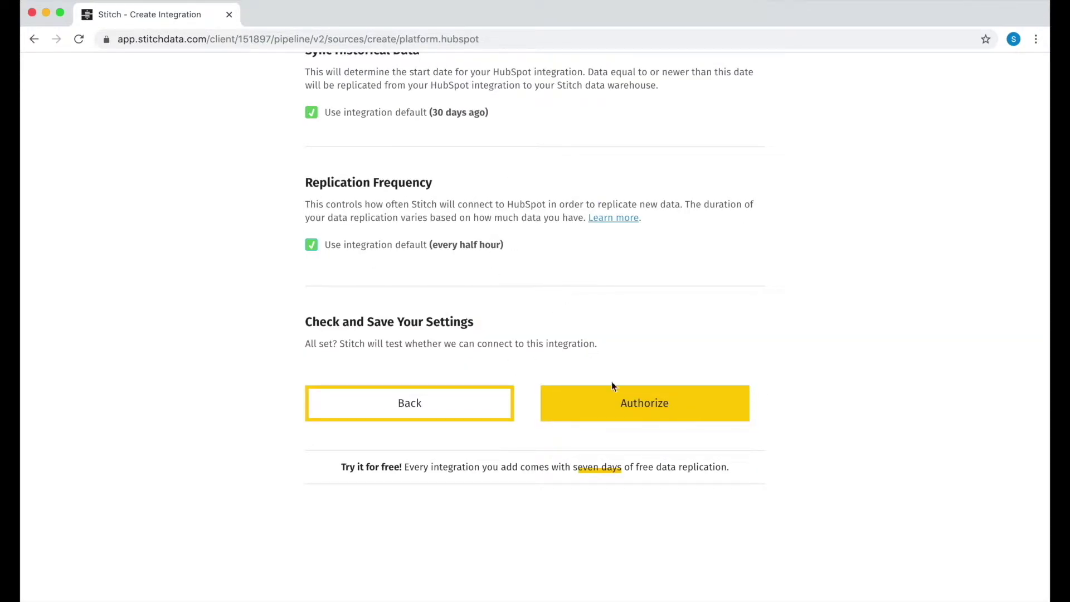
- Authorize HubSpot by logging in with the suggested e-mail and password, declining to save it
click(647, 419)
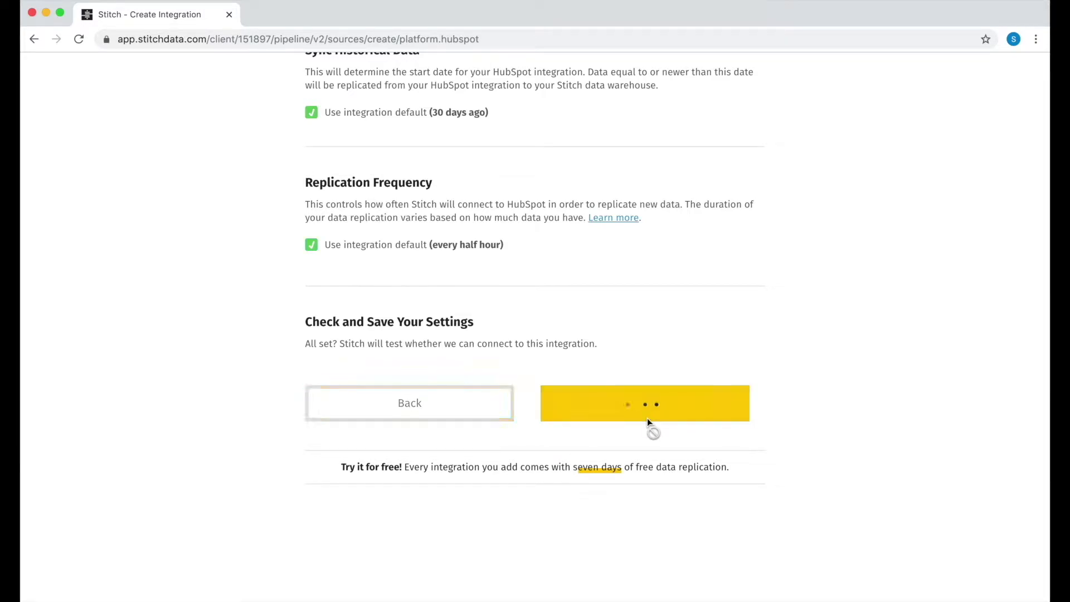
text(s)
key(Down)
key(Return)
key(Tab)
text(•••••••••••)
key(Return)
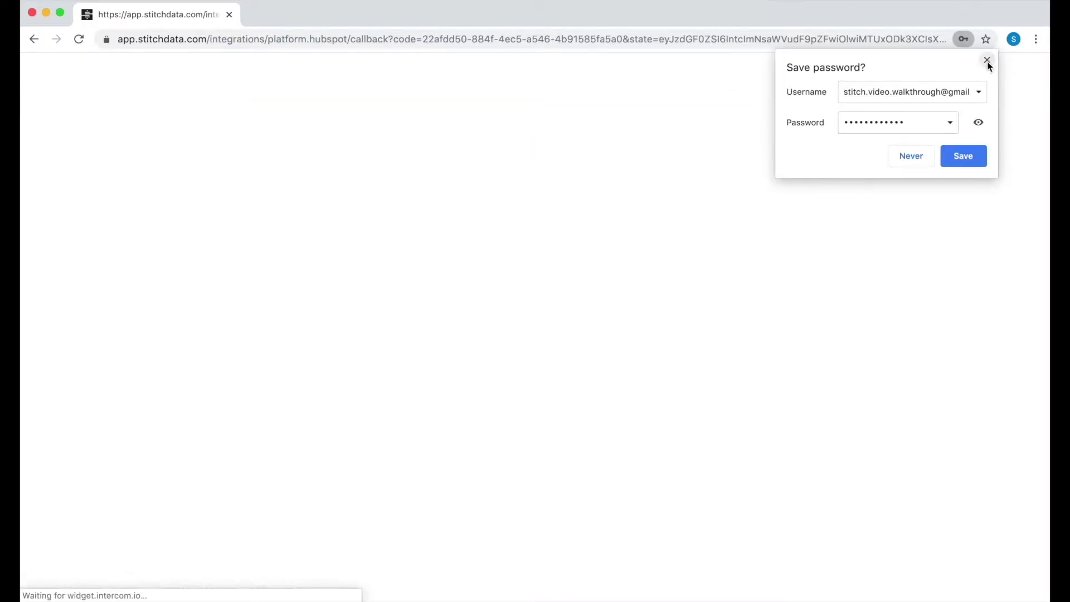
click(987, 61)
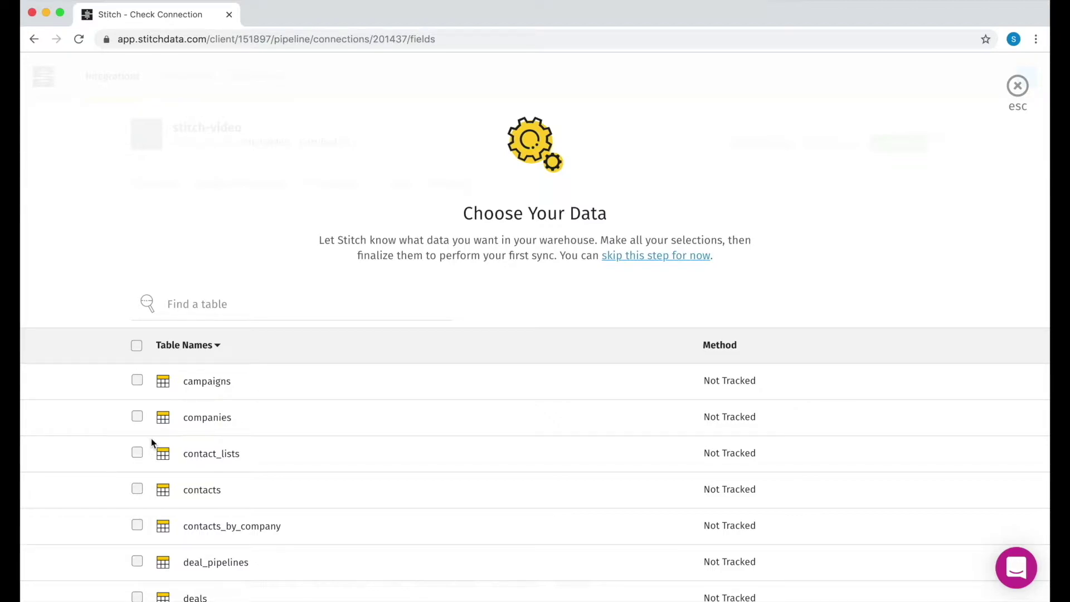
- Untrack companies, select the contacts table, and track associated-company, canonical-vid and form-submissions
click(136, 419)
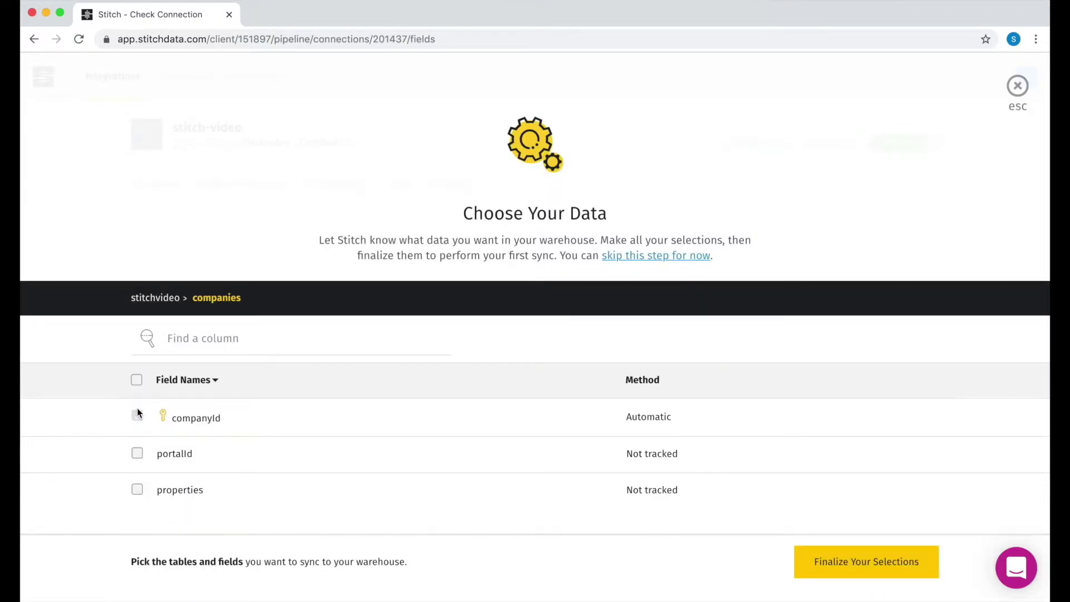
click(155, 300)
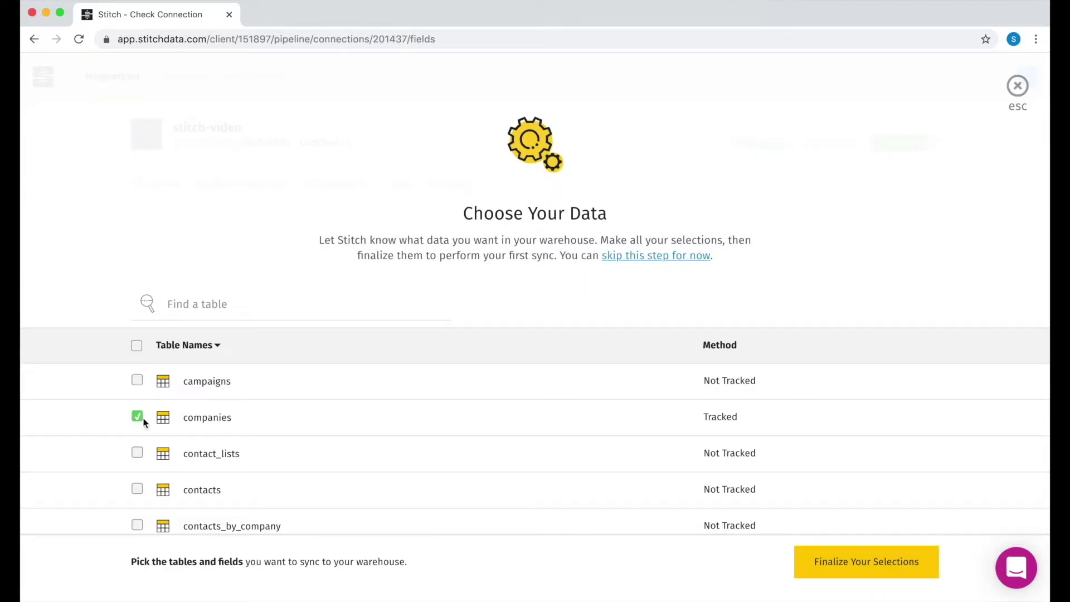
click(137, 418)
click(137, 489)
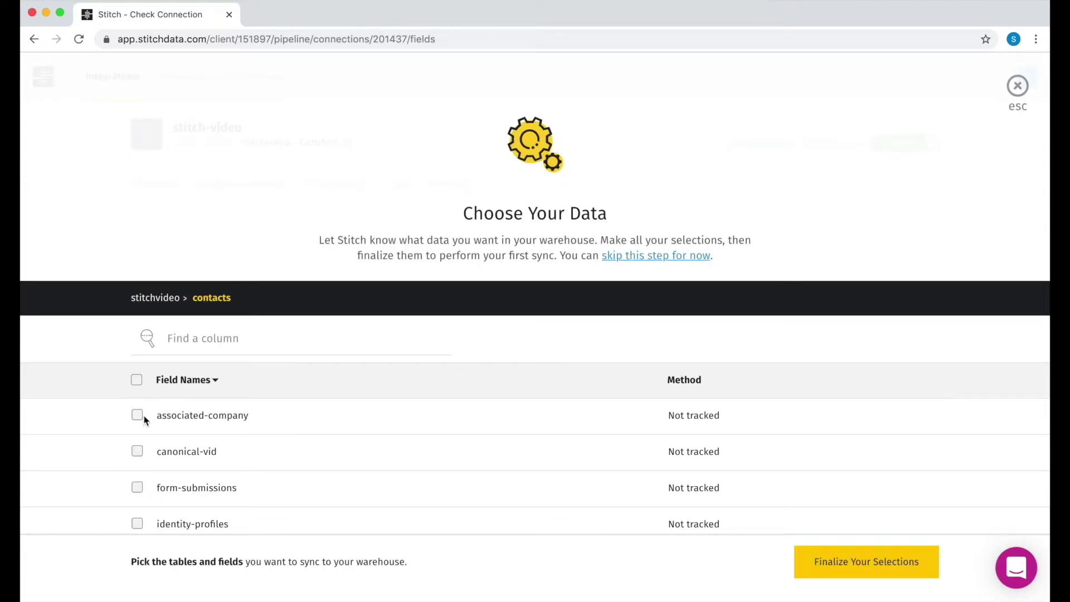
click(141, 416)
click(138, 452)
click(139, 488)
scroll(210, 456, down, 3)
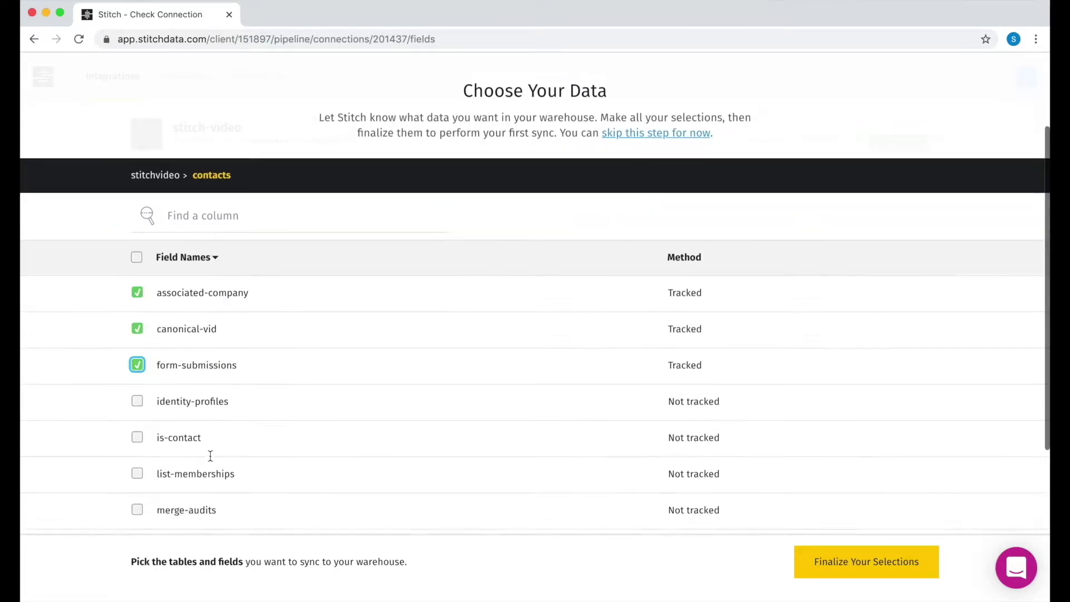
- Track all contacts fields, then finalize and confirm the selections for the first full sync
click(136, 239)
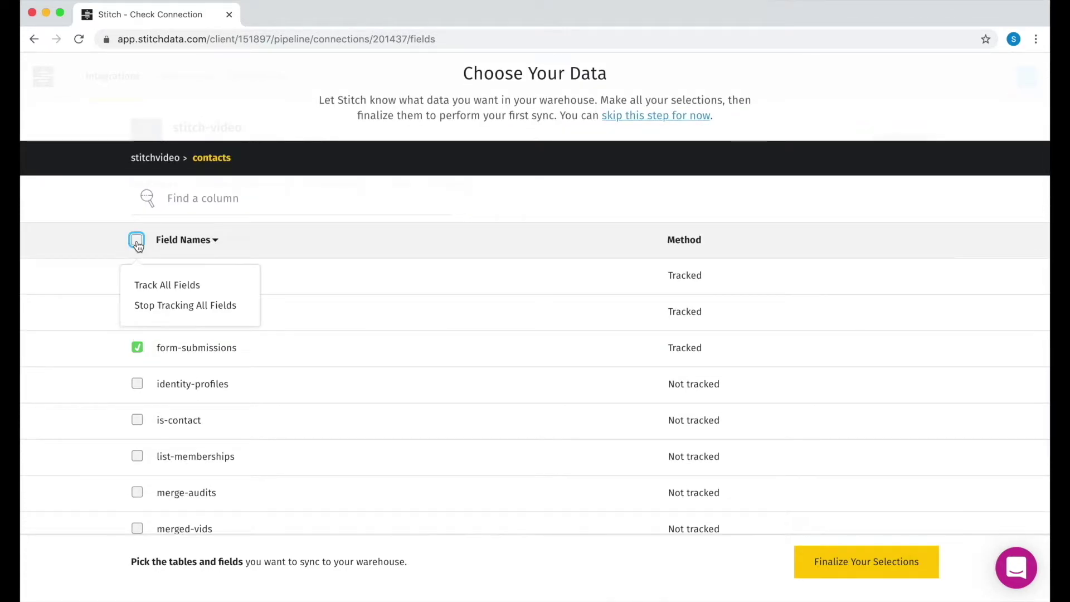
click(162, 285)
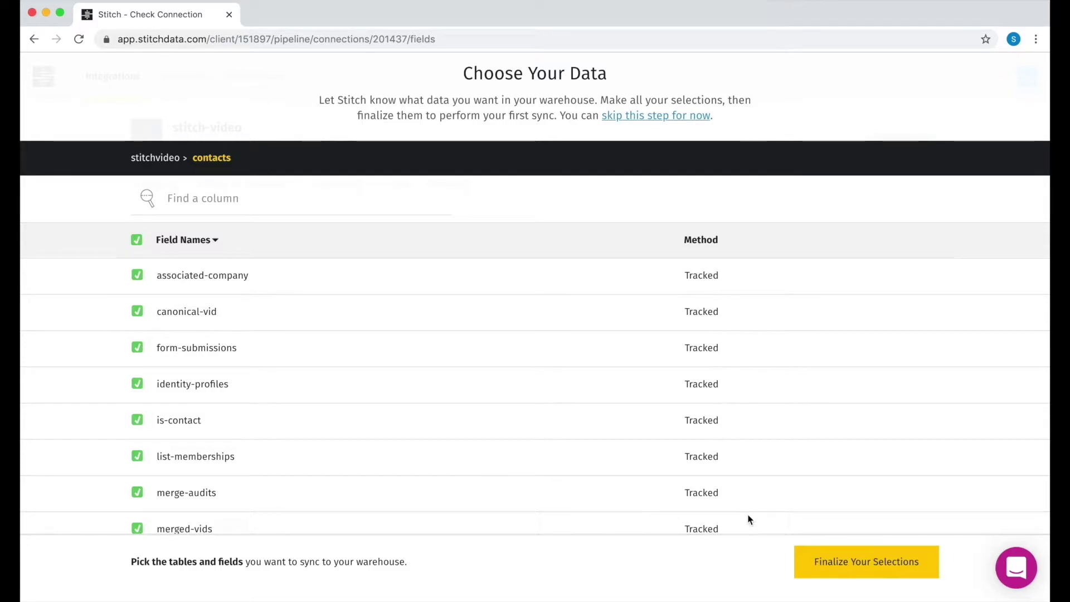
click(871, 566)
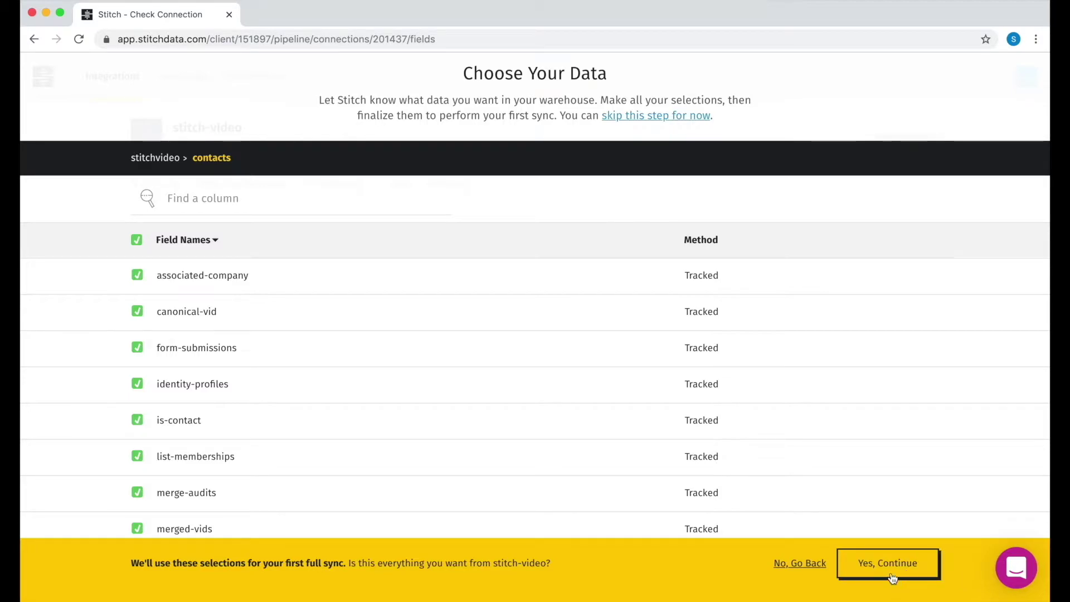
click(891, 573)
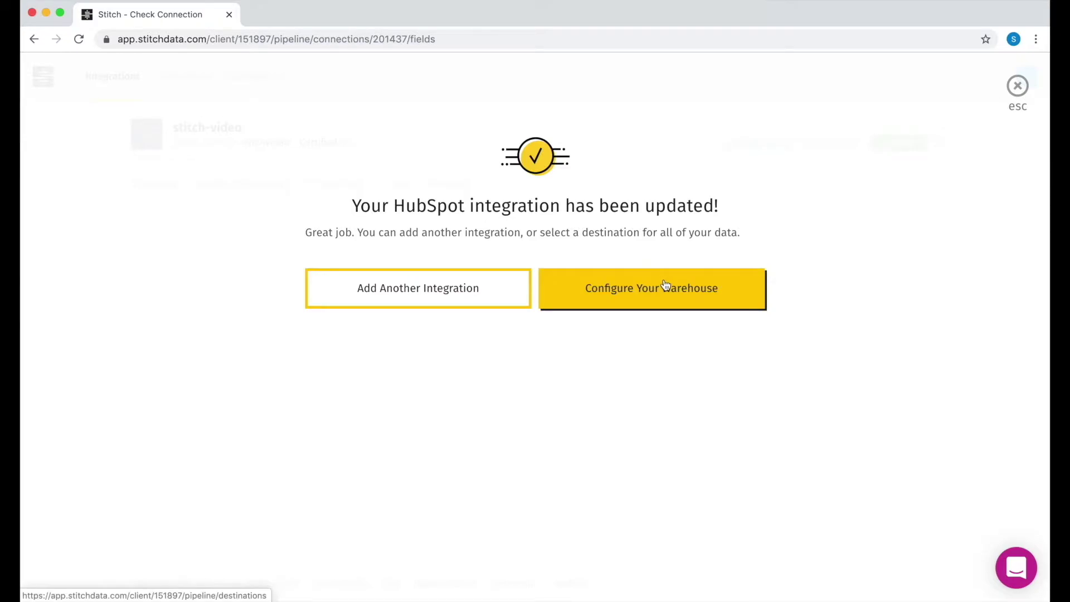
- Move on to warehouse setup and pick Amazon Redshift as the destination
click(660, 285)
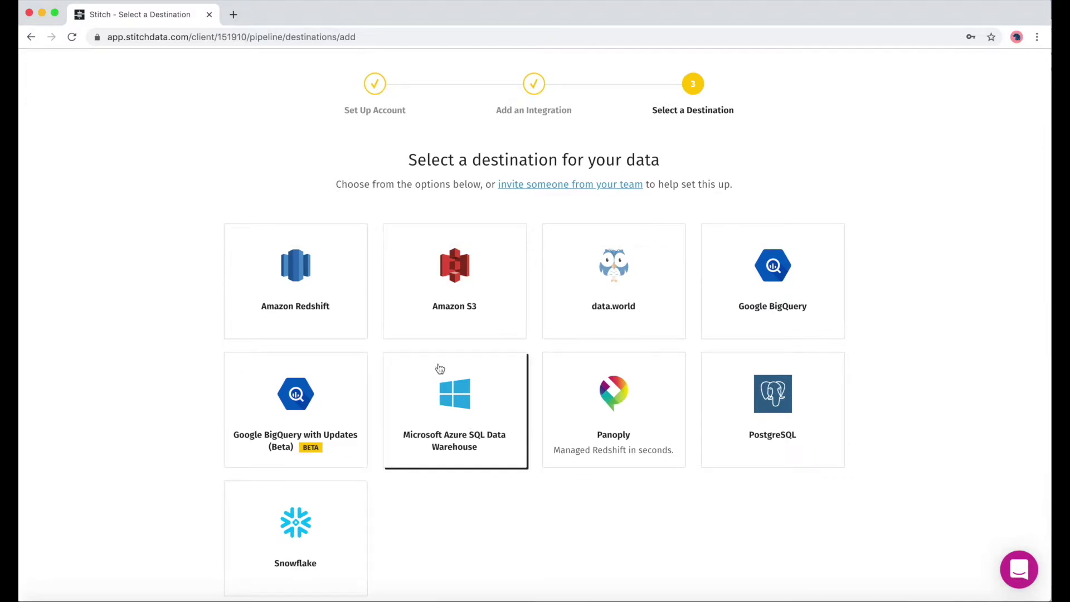
click(319, 288)
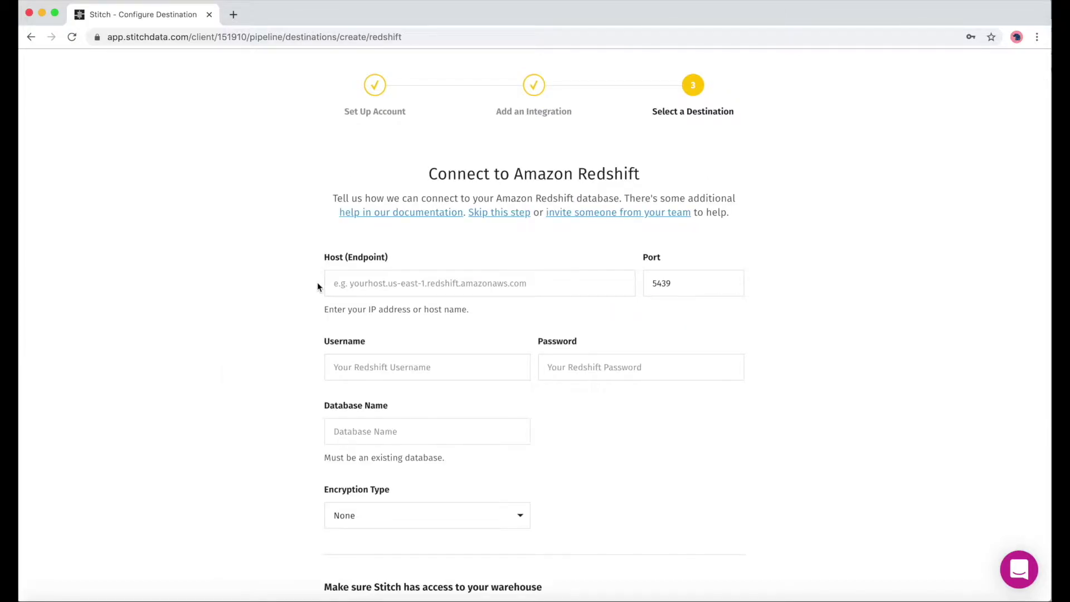
- Open the Redshift connection docs and expand the 'I'm using a direct connection' security group steps
click(406, 219)
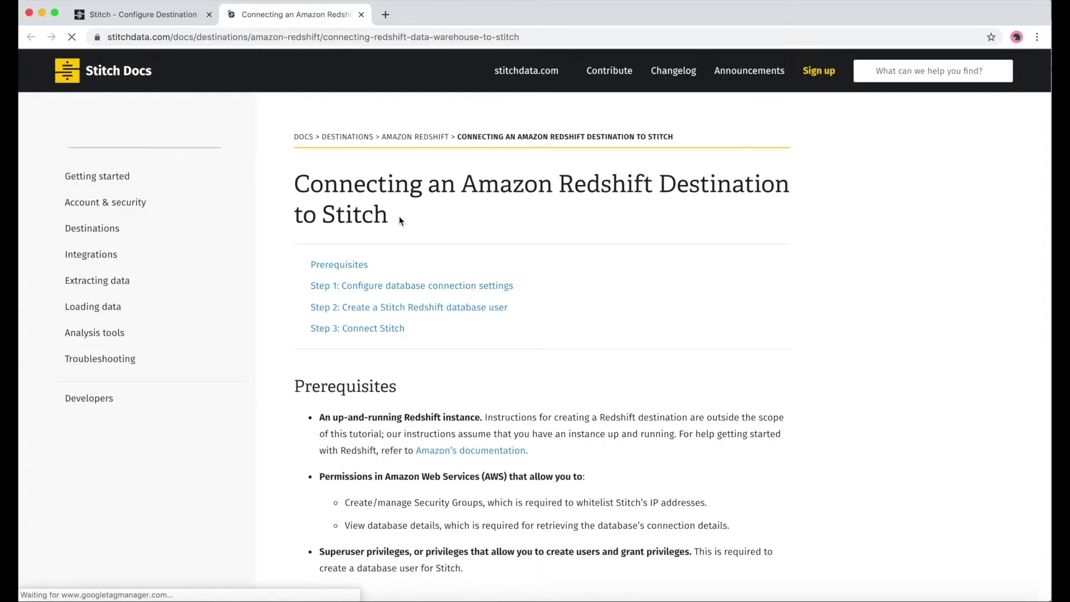
scroll(554, 311, down, 3)
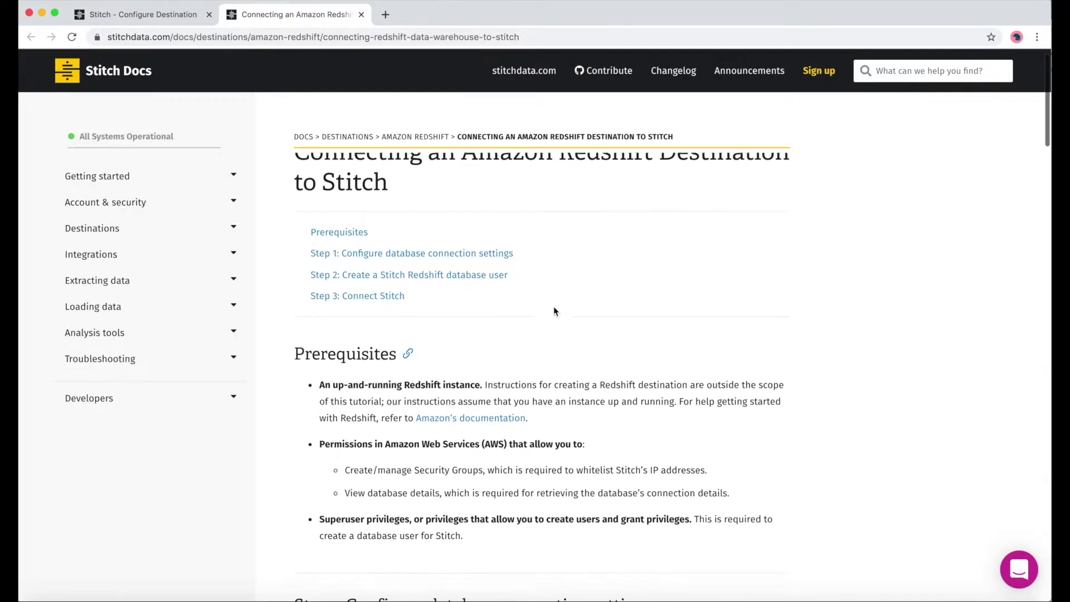
scroll(554, 311, up, 1)
scroll(553, 311, down, 1)
scroll(553, 310, down, 3)
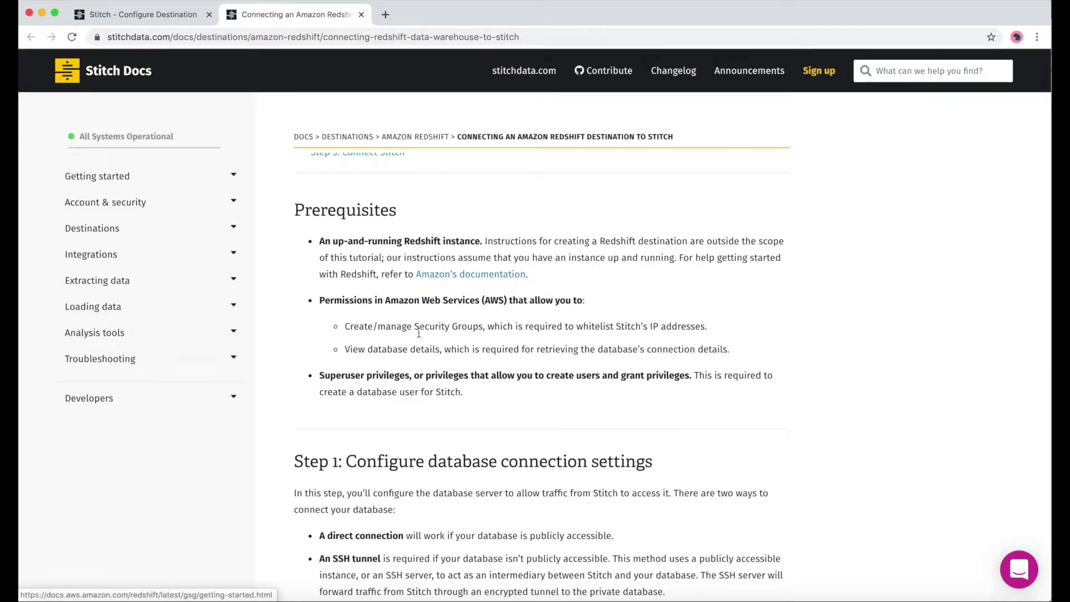
scroll(446, 312, down, 3)
scroll(439, 344, down, 2)
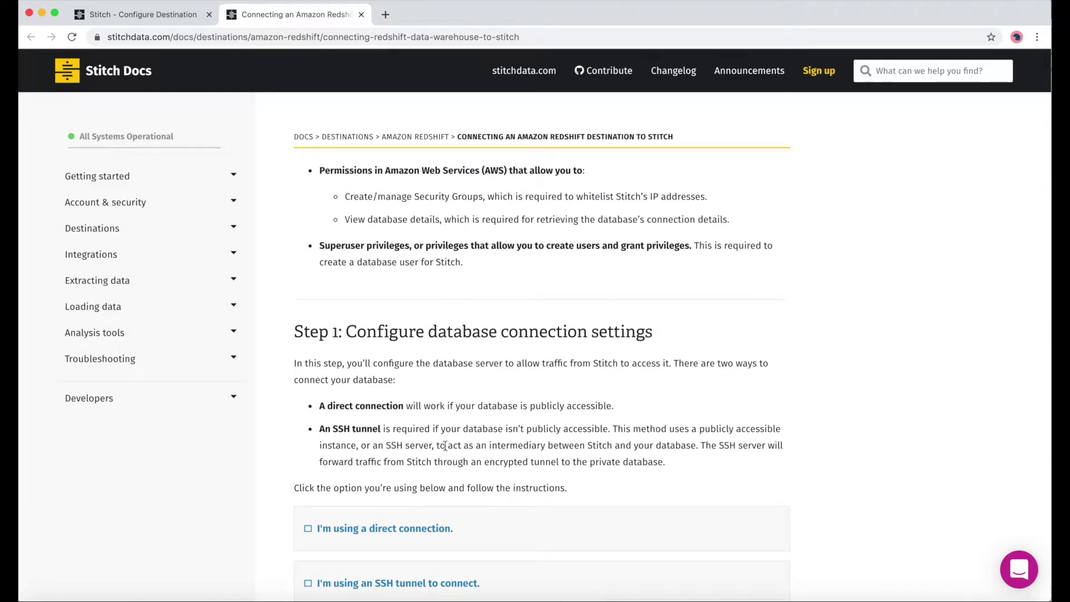
scroll(445, 440, down, 4)
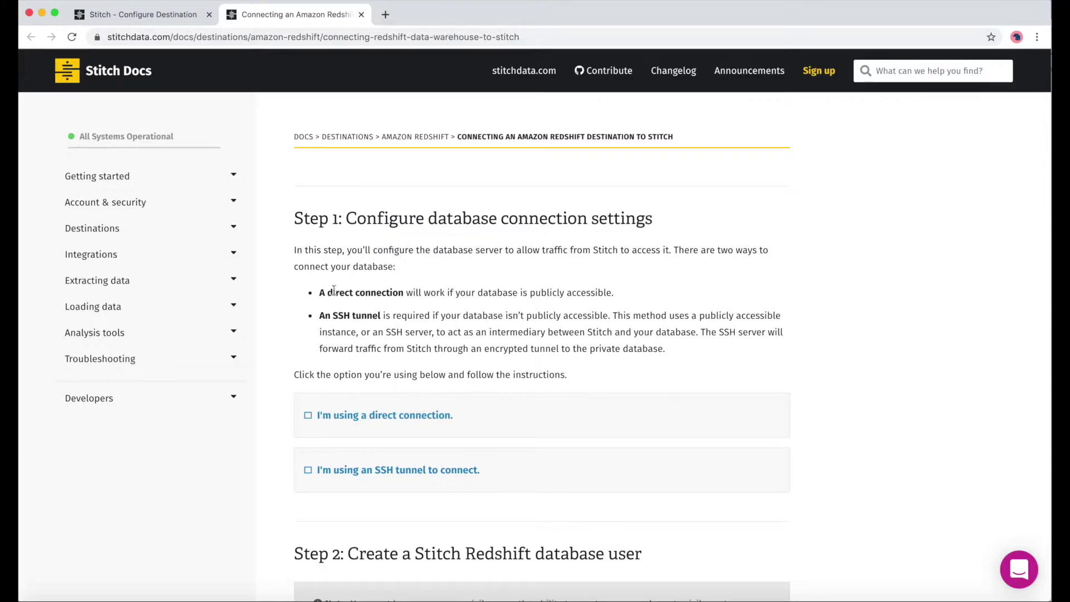
click(395, 422)
scroll(395, 418, down, 5)
scroll(395, 417, down, 4)
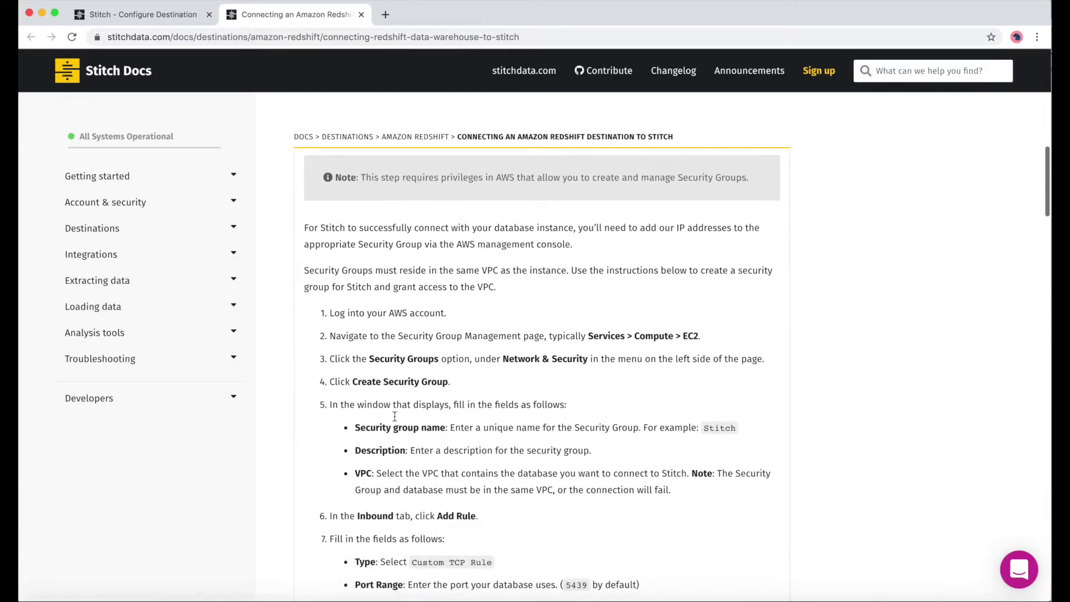
scroll(397, 420, down, 1)
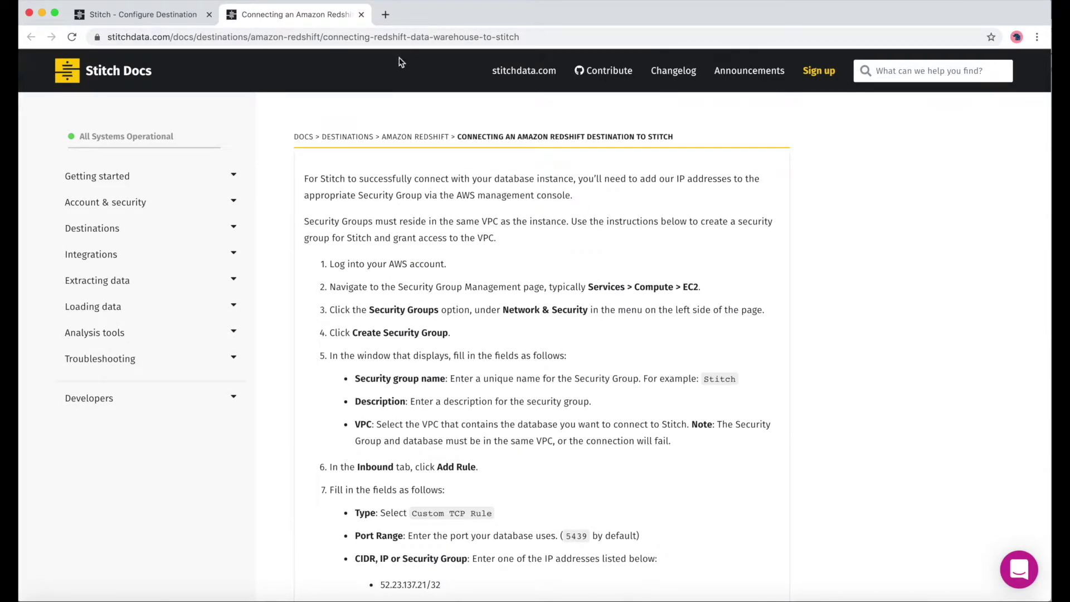
- Go to aws.amazon.com and sign in to the AWS Management Console with the account e-mail and password
click(386, 17)
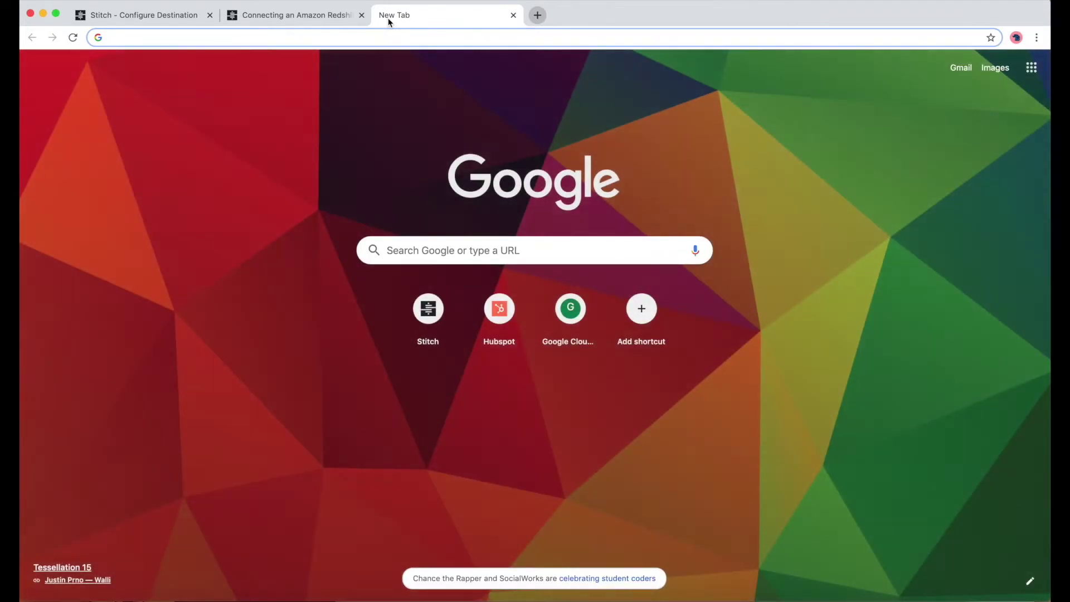
text(aws.amazon.com)
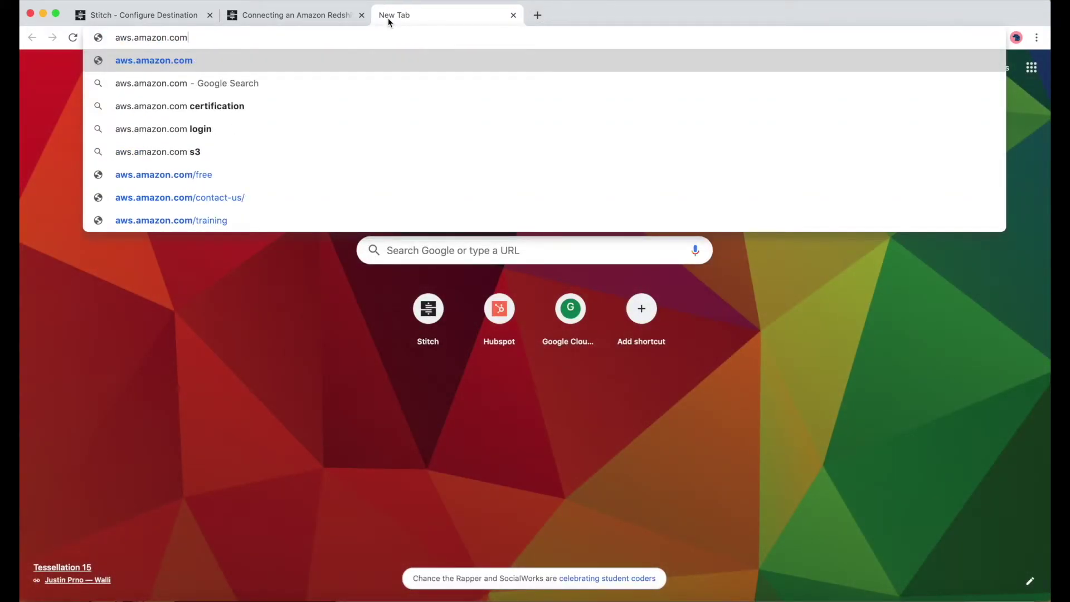
key(Return)
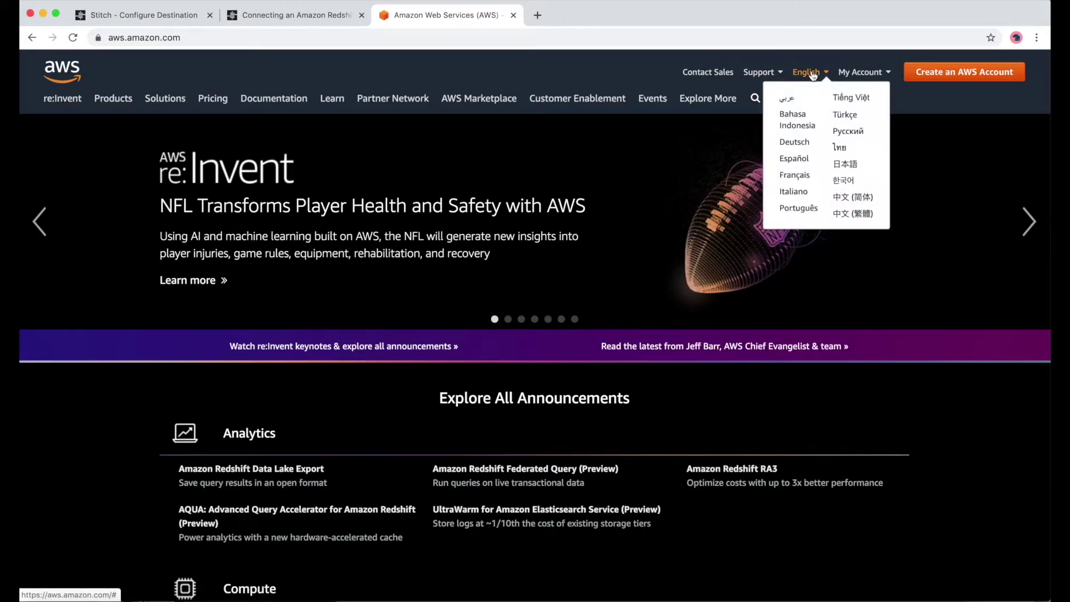
mouse_move(861, 73)
click(878, 99)
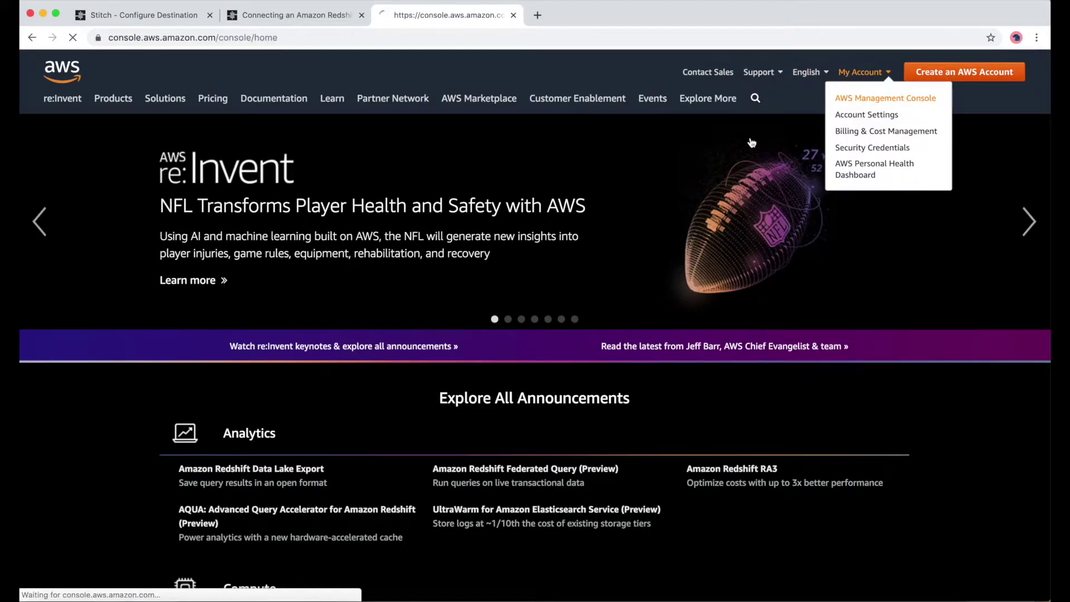
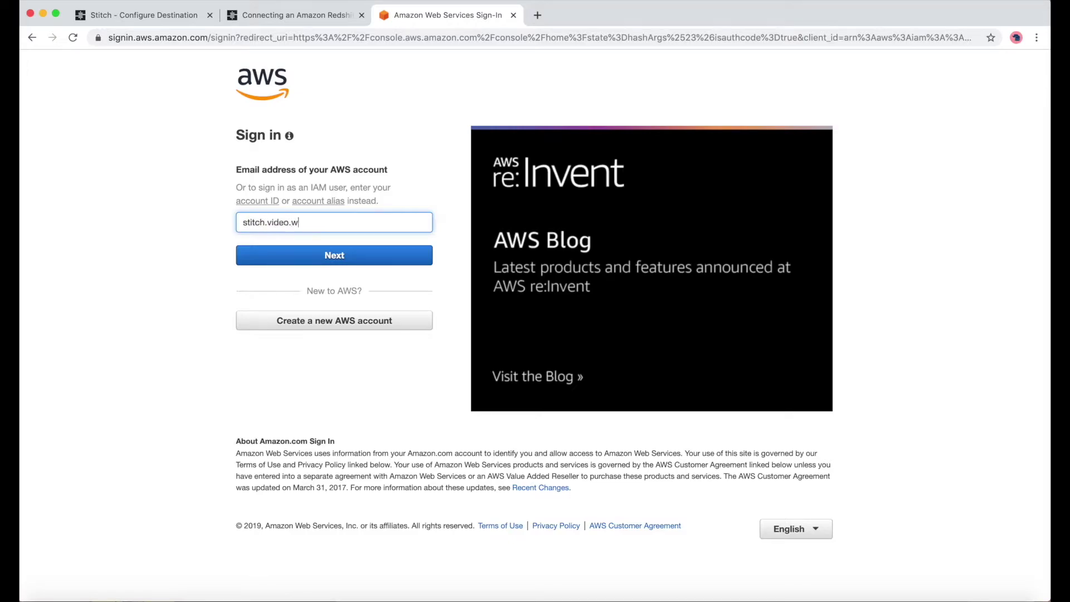
key(Return)
text(************)
click(297, 252)
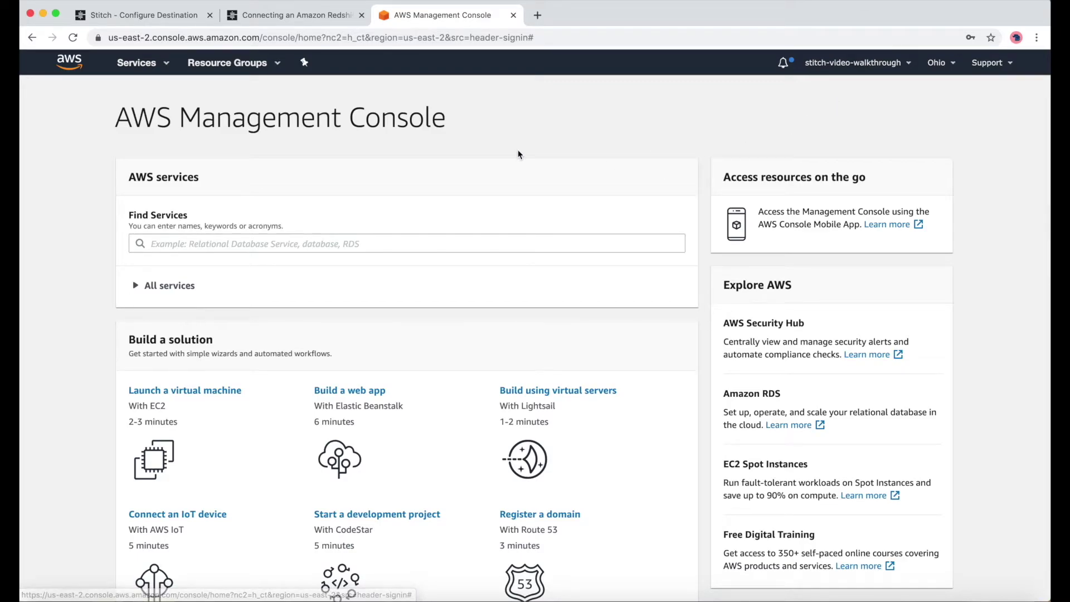
- Open Amazon Redshift from all services and start creating a new cluster
click(159, 68)
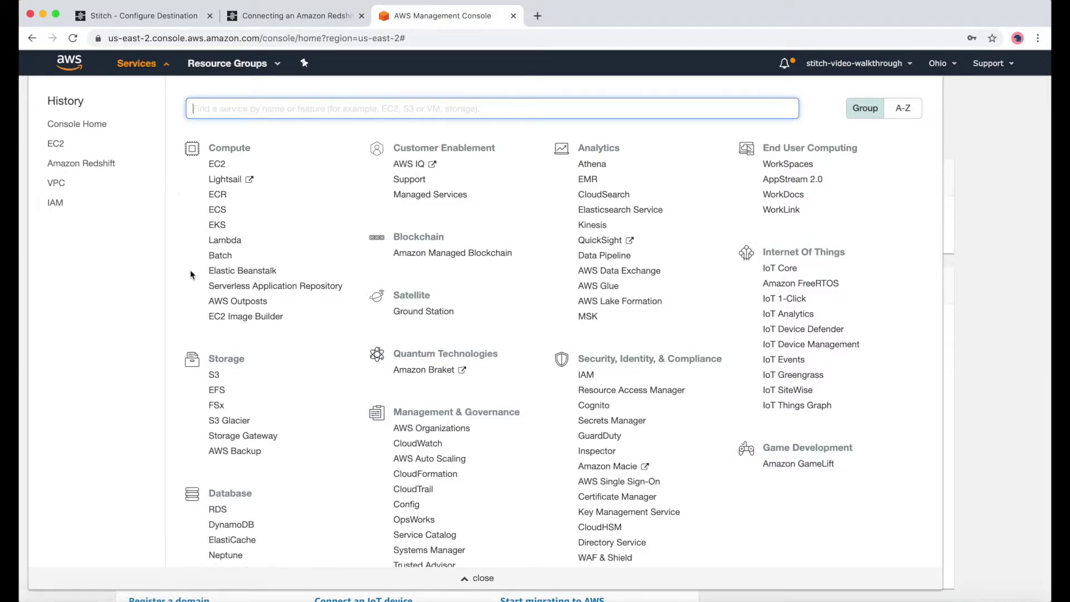
scroll(223, 424, down, 3)
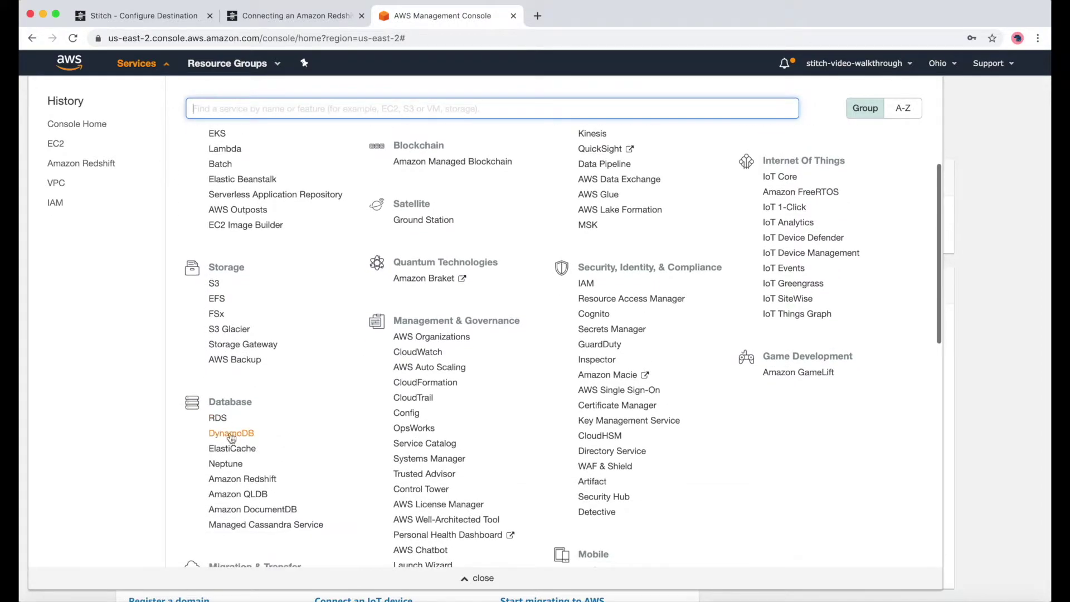
click(251, 480)
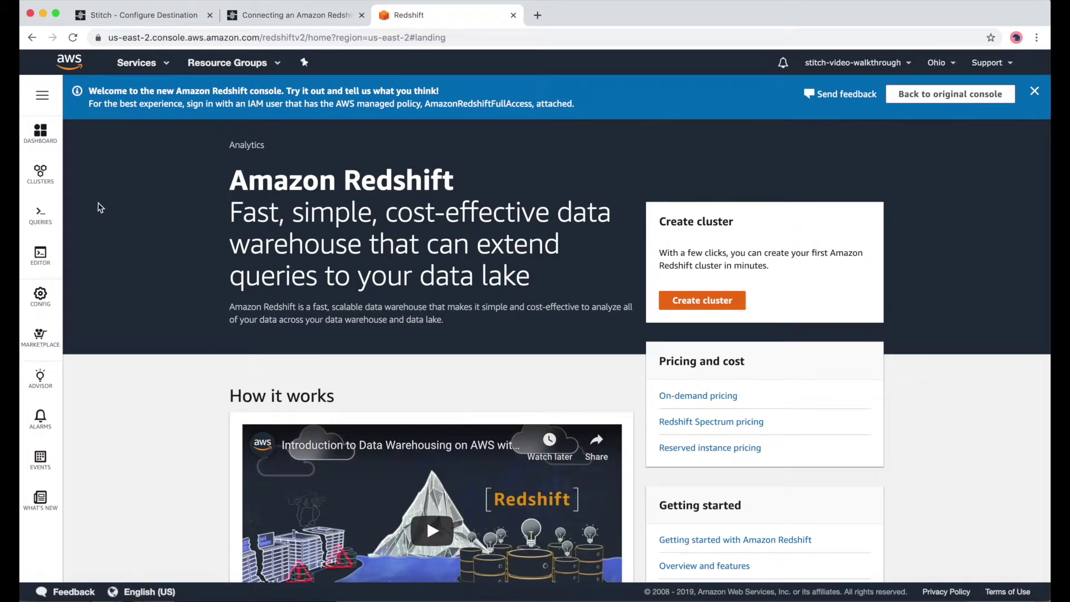
mouse_move(49, 183)
click(102, 173)
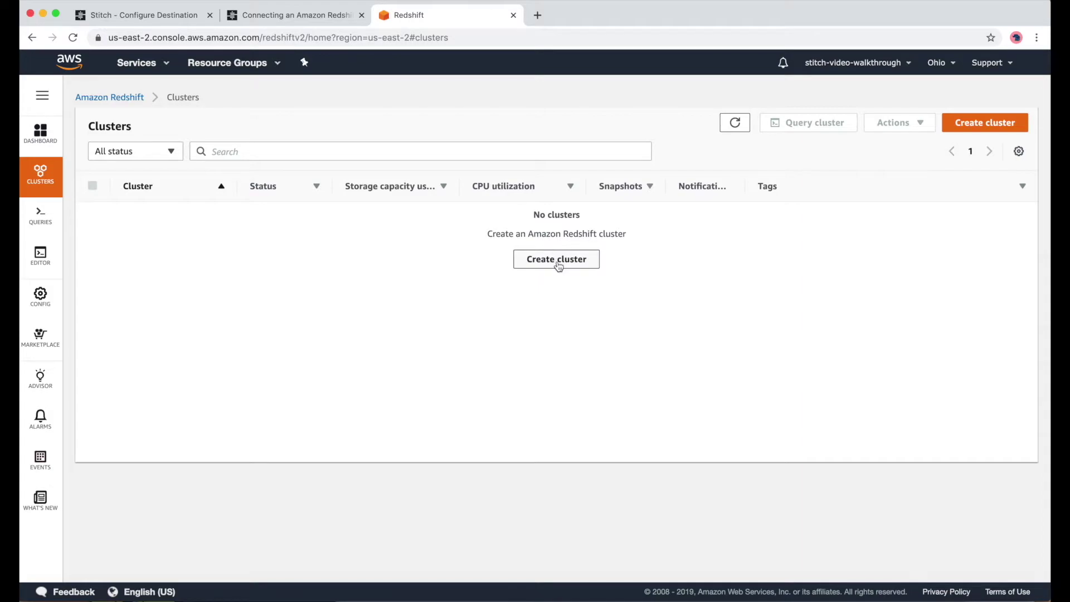
click(558, 261)
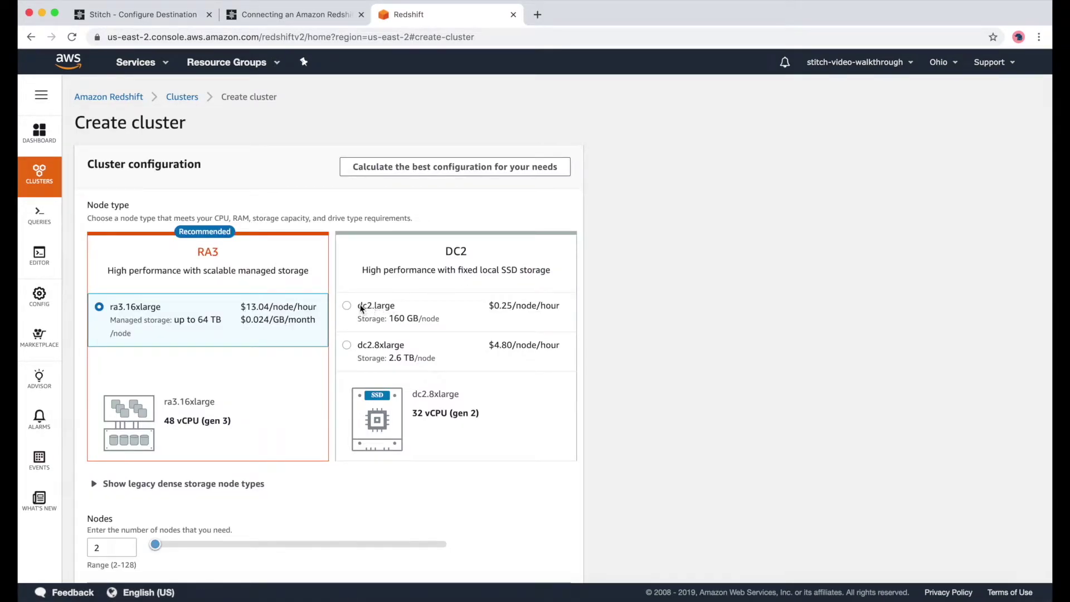
- Choose dc2.large, enter the master user password, and create the cluster with default settings
click(347, 306)
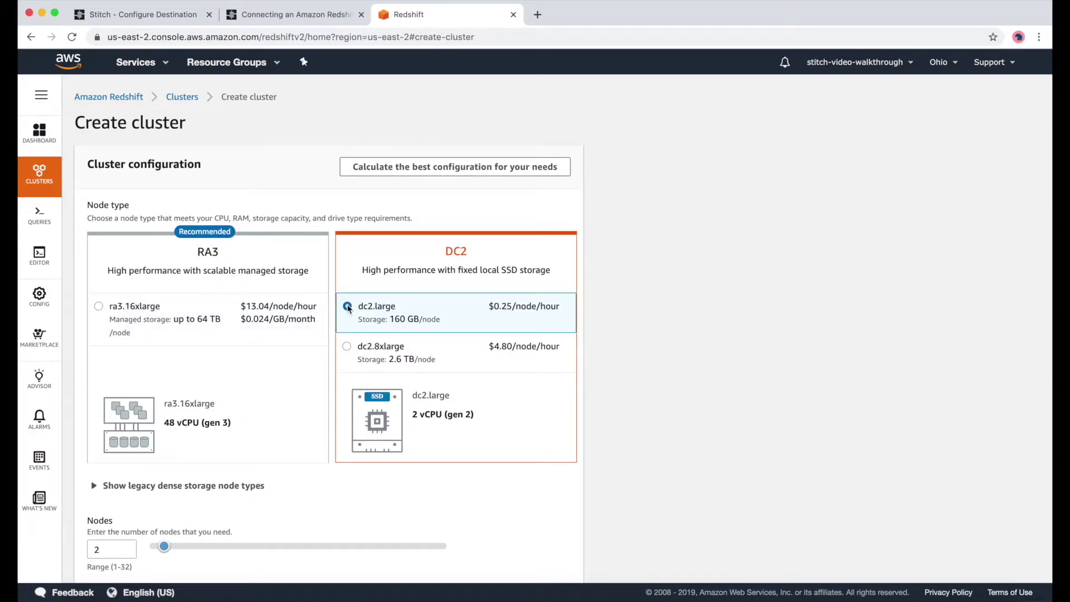
scroll(347, 308, down, 10)
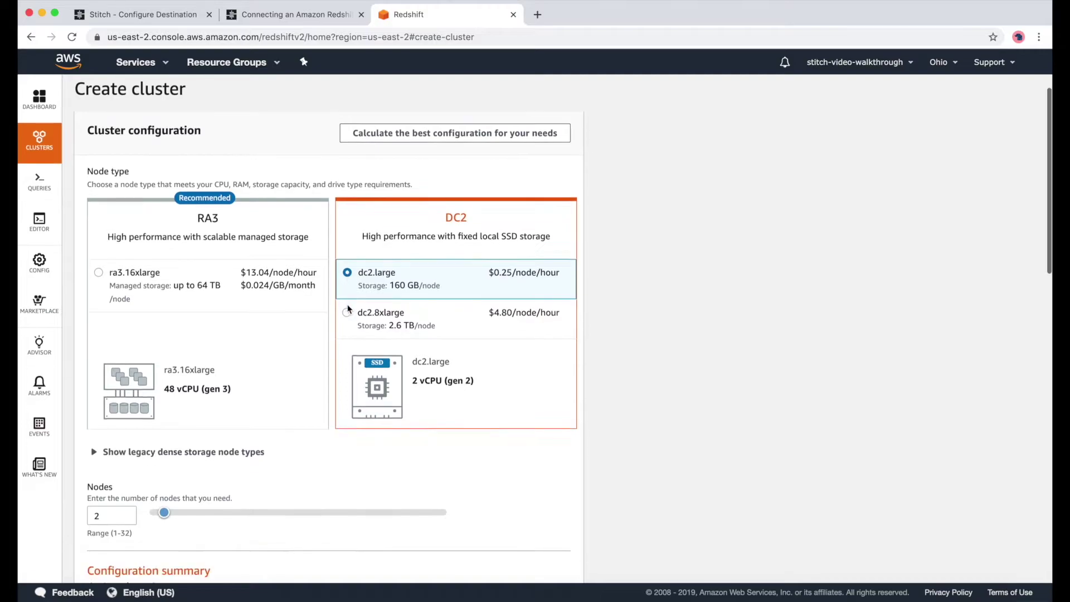
click(160, 455)
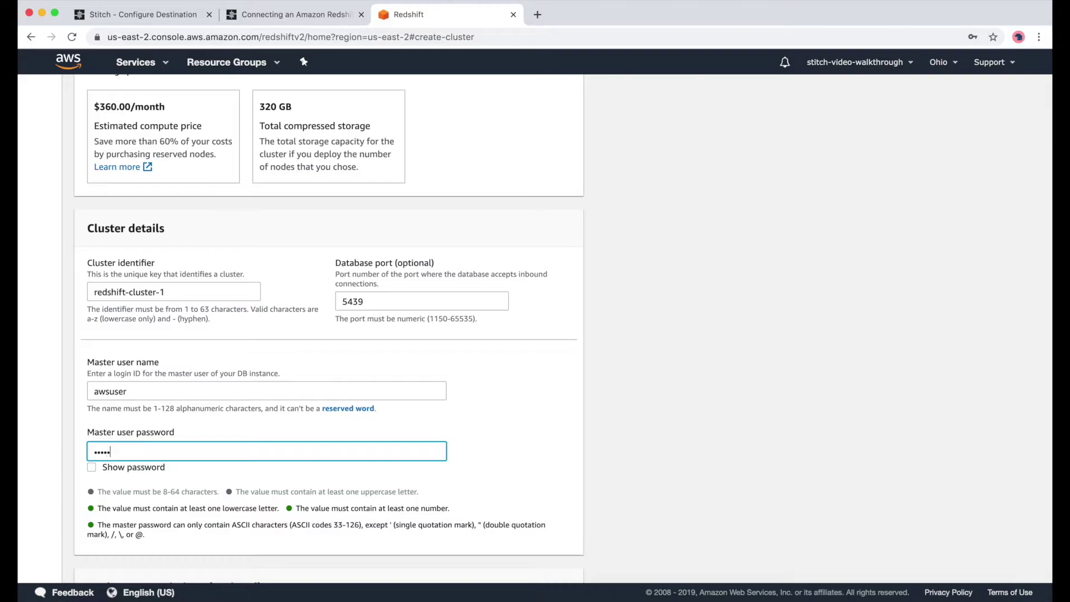
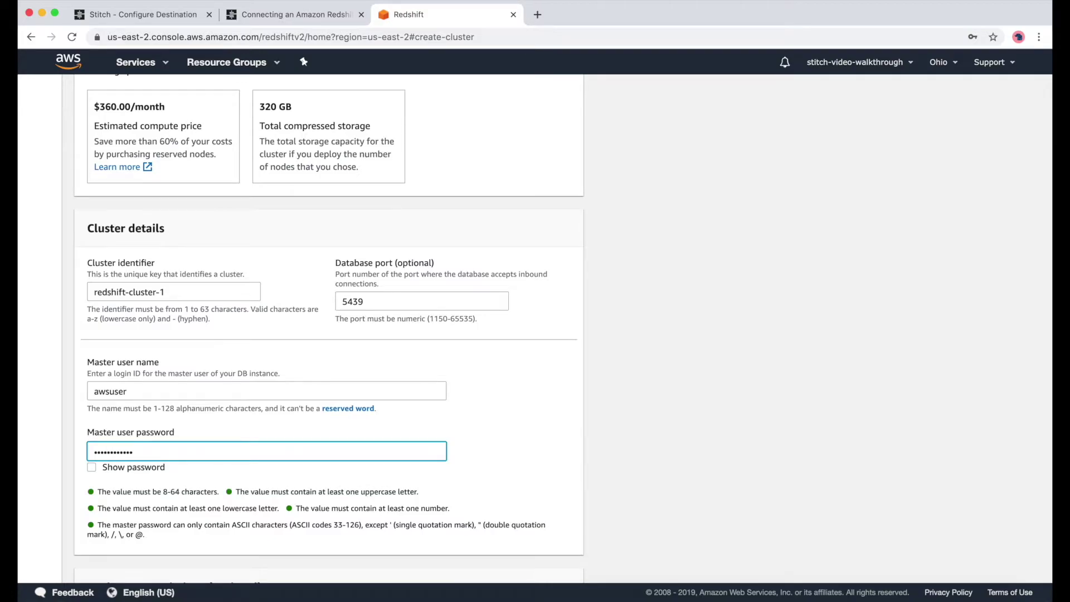
scroll(535, 323, down, 6)
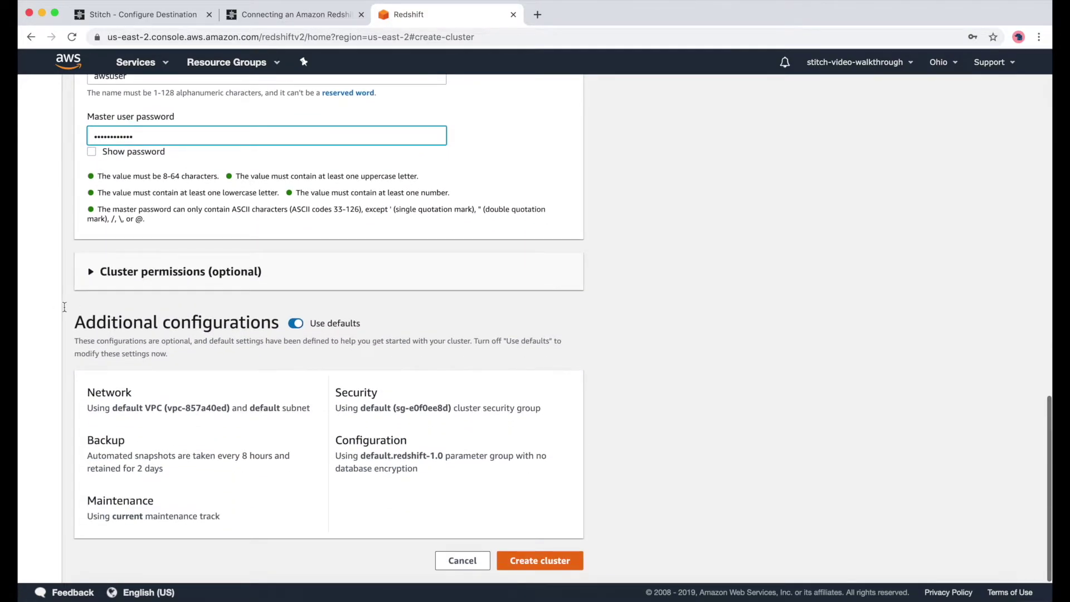
click(91, 279)
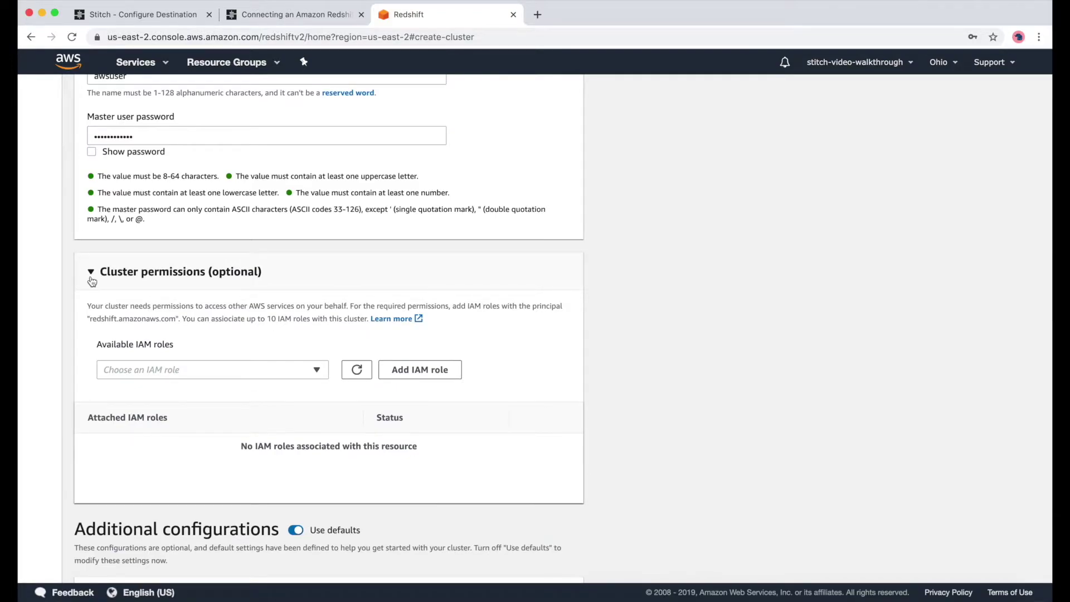
click(92, 279)
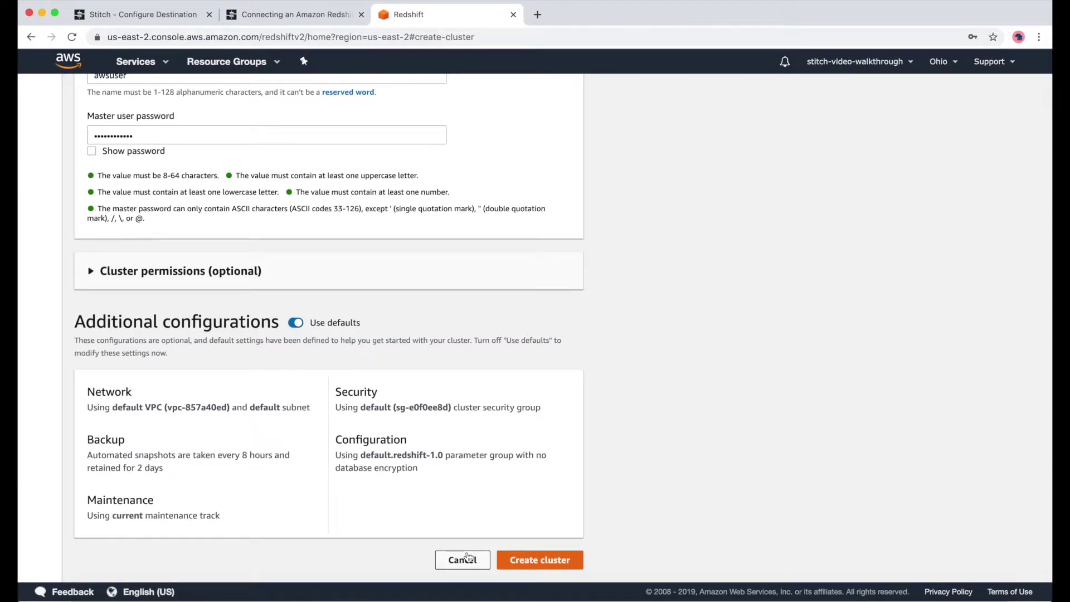
click(533, 561)
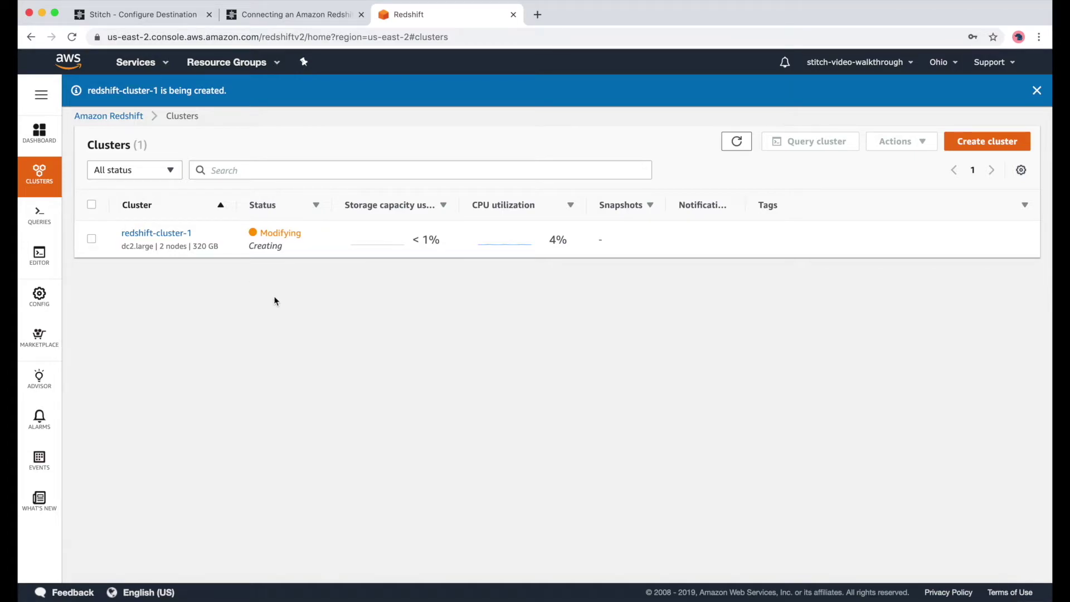
- Open redshift-cluster-1's Properties tab and scroll to database dev, port 5439 and network settings
click(165, 236)
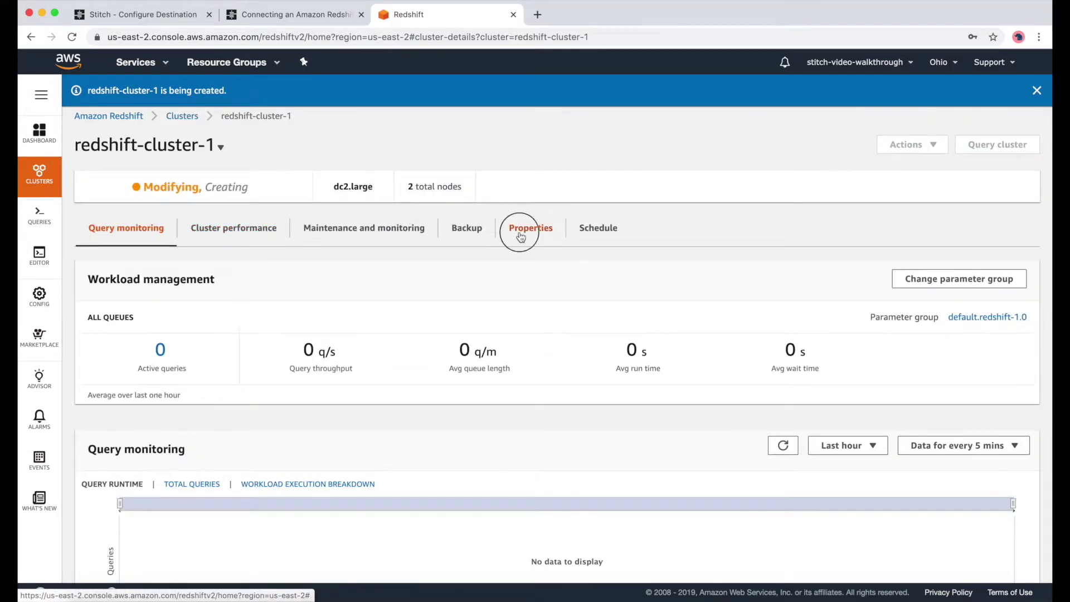
click(518, 228)
scroll(821, 474, down, 3)
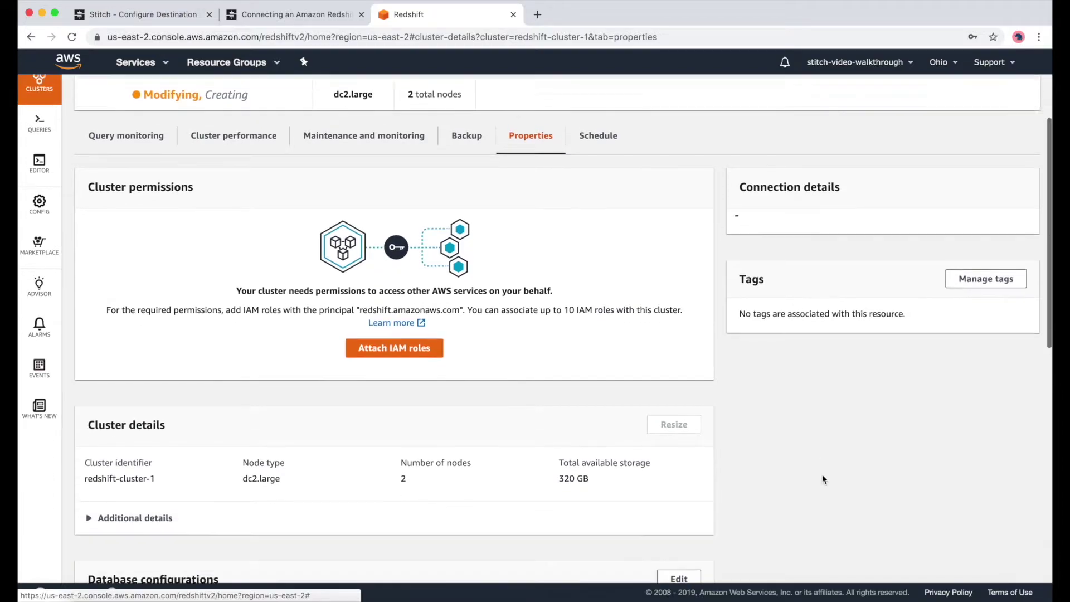
scroll(179, 118, up, 4)
click(179, 117)
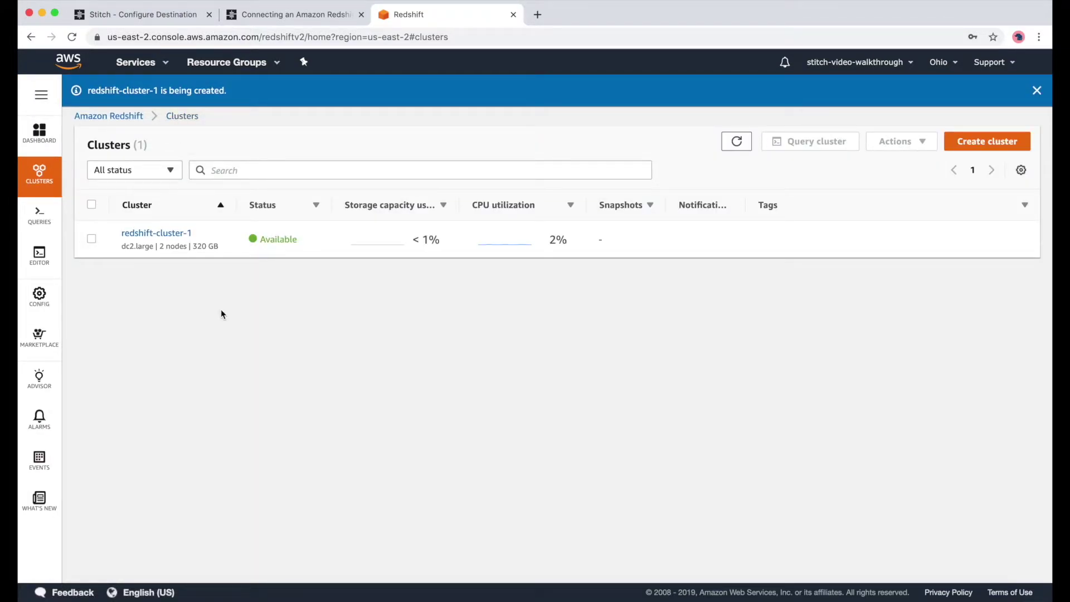
click(181, 236)
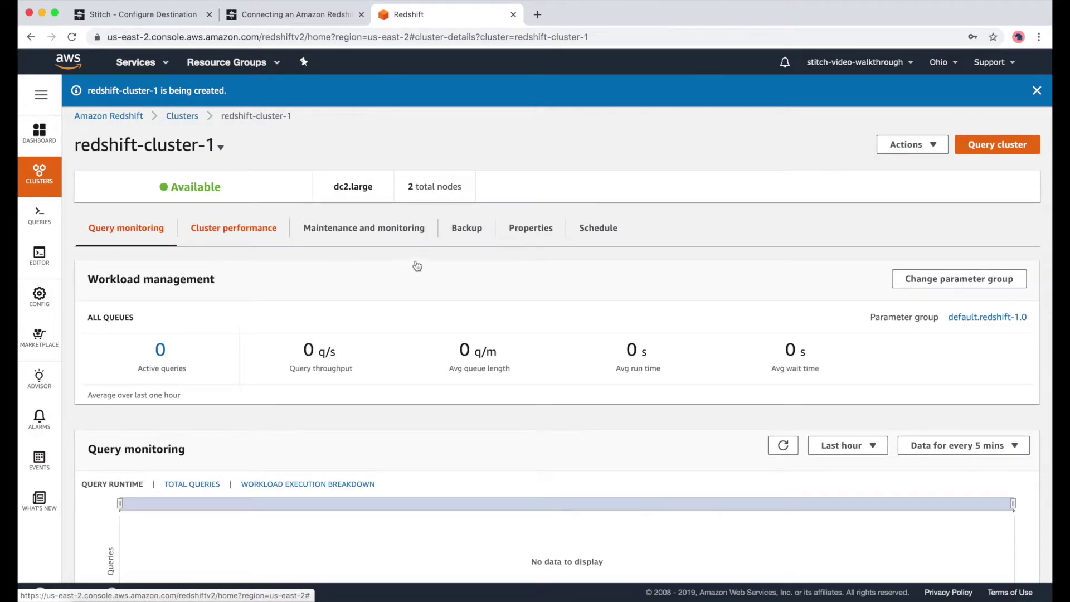
click(545, 234)
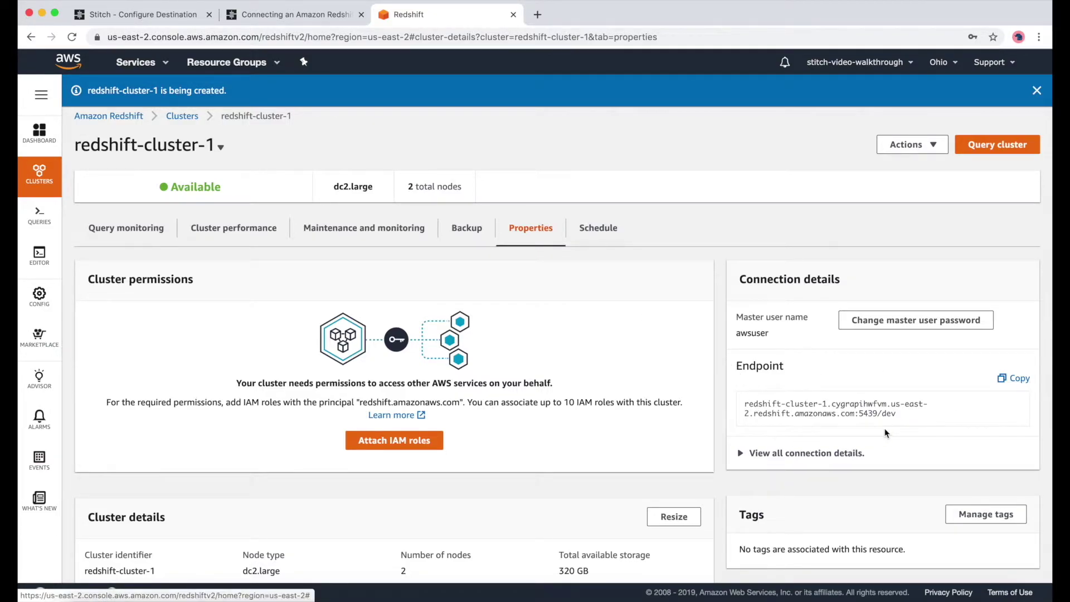
scroll(599, 464, down, 7)
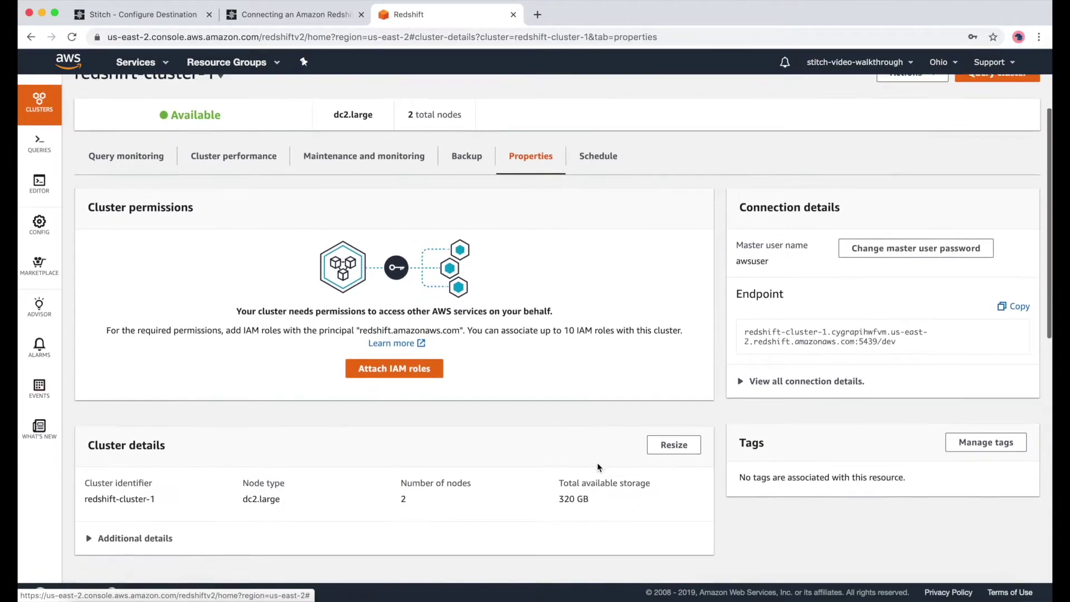
scroll(597, 467, down, 2)
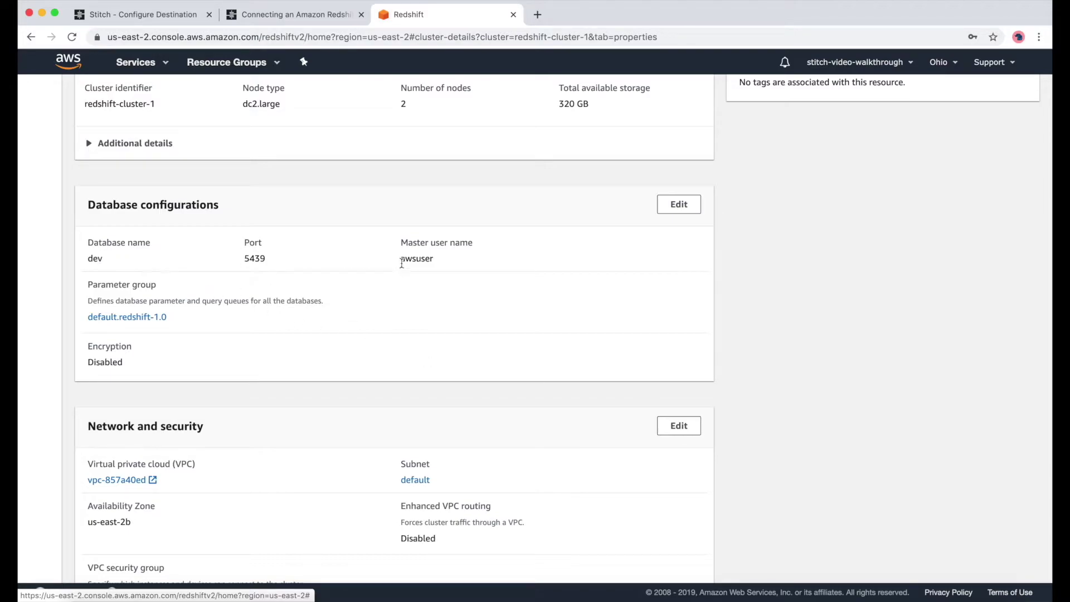
scroll(371, 424, down, 3)
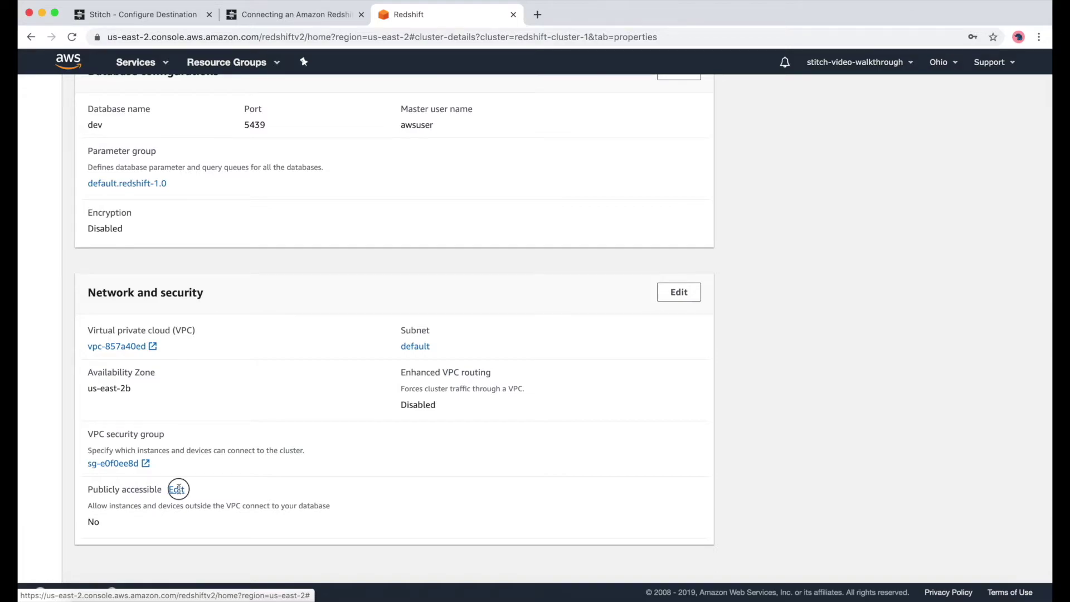
- Set redshift-cluster-1's Publicly accessible setting to Yes and confirm
click(177, 489)
click(361, 339)
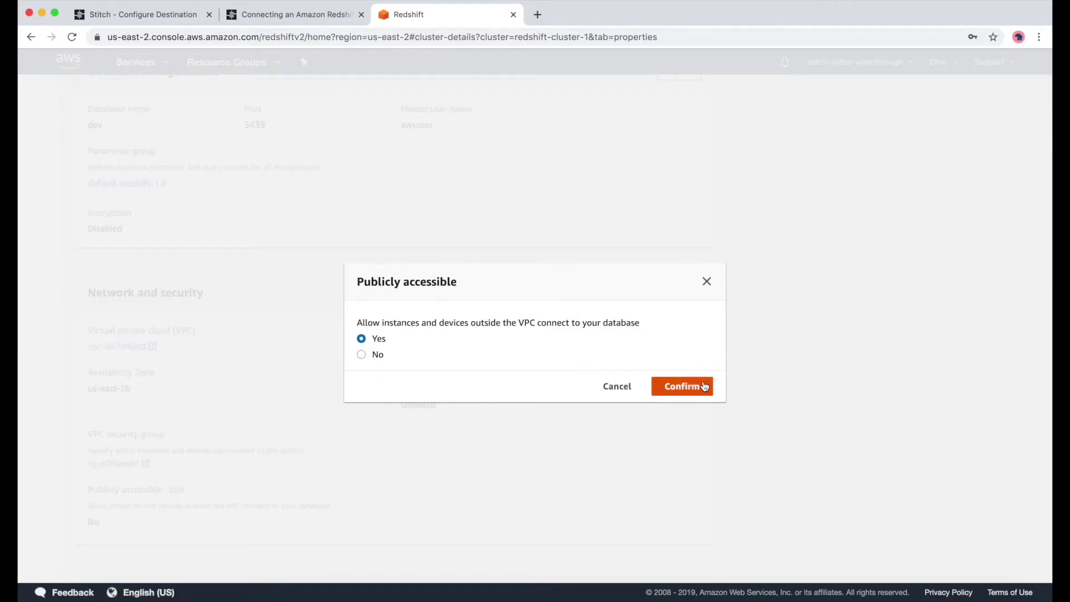
click(704, 387)
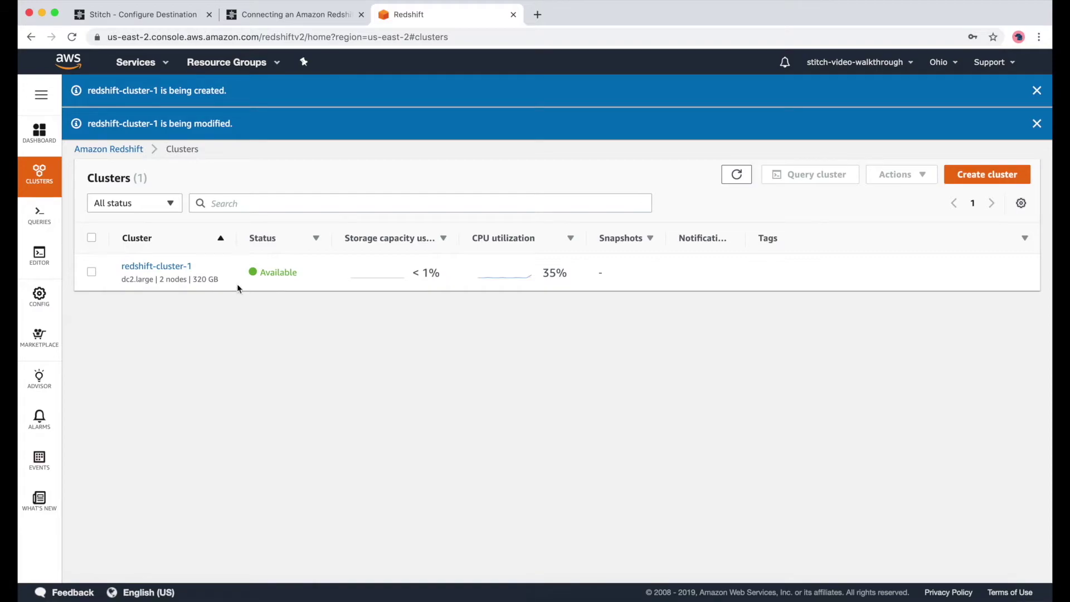
- Check the cluster's Properties to verify public access, then open security group sg-e0f0ee8d
click(170, 267)
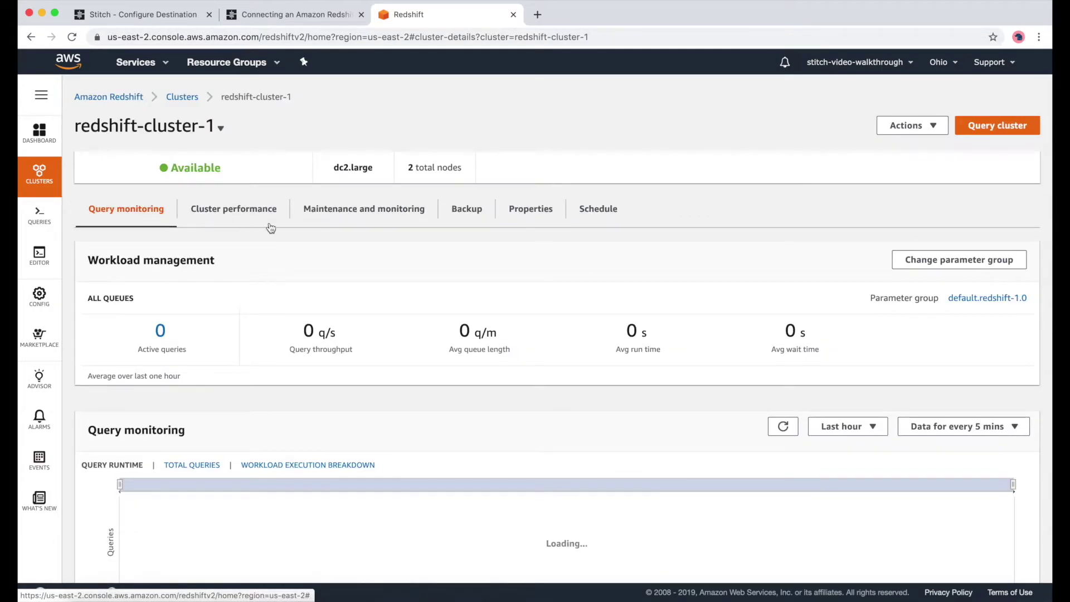
click(529, 208)
scroll(365, 401, down, 6)
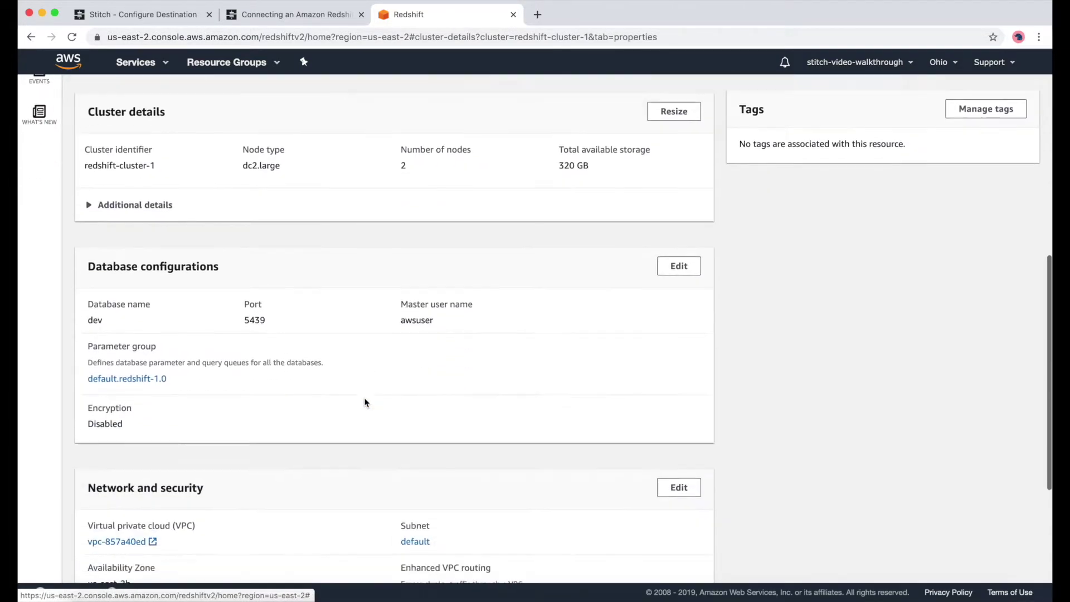
scroll(364, 402, down, 4)
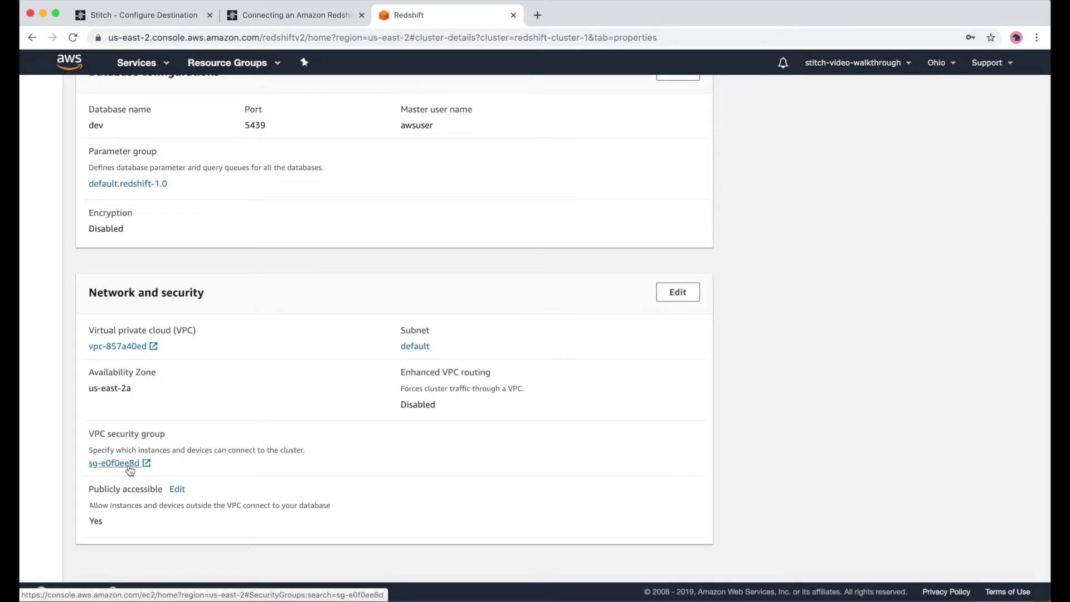
click(129, 466)
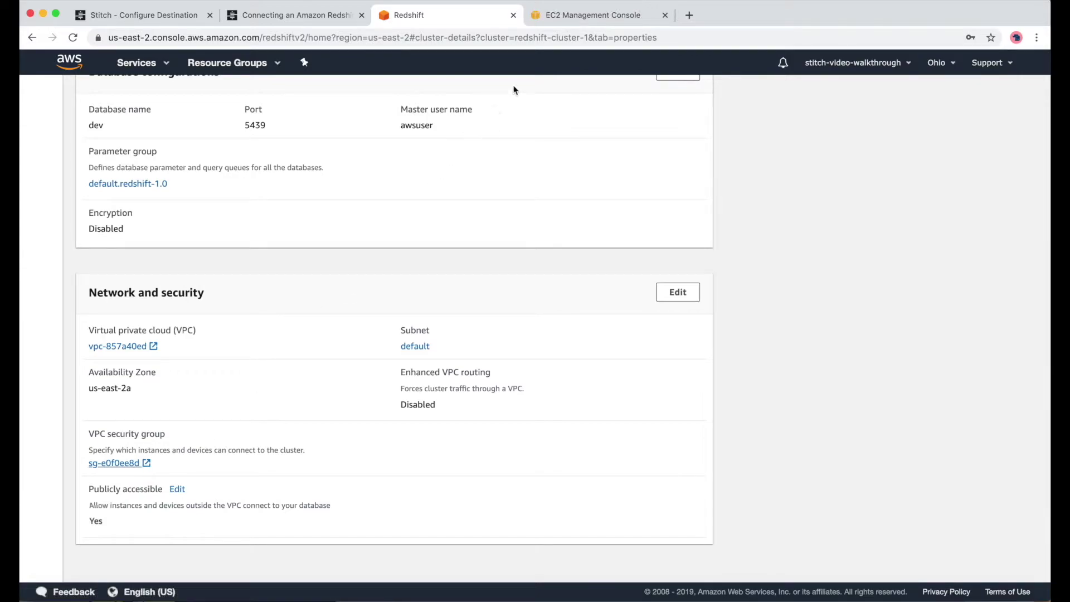
- Start a new EC2 security group and read the Stitch docs' instructions for filling it in
click(577, 15)
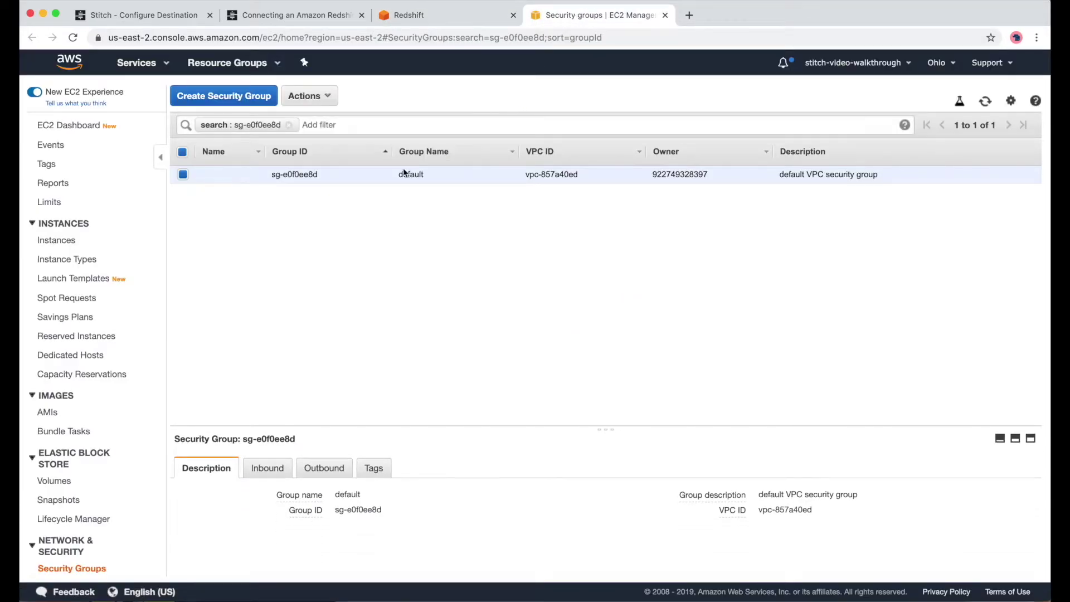
click(252, 104)
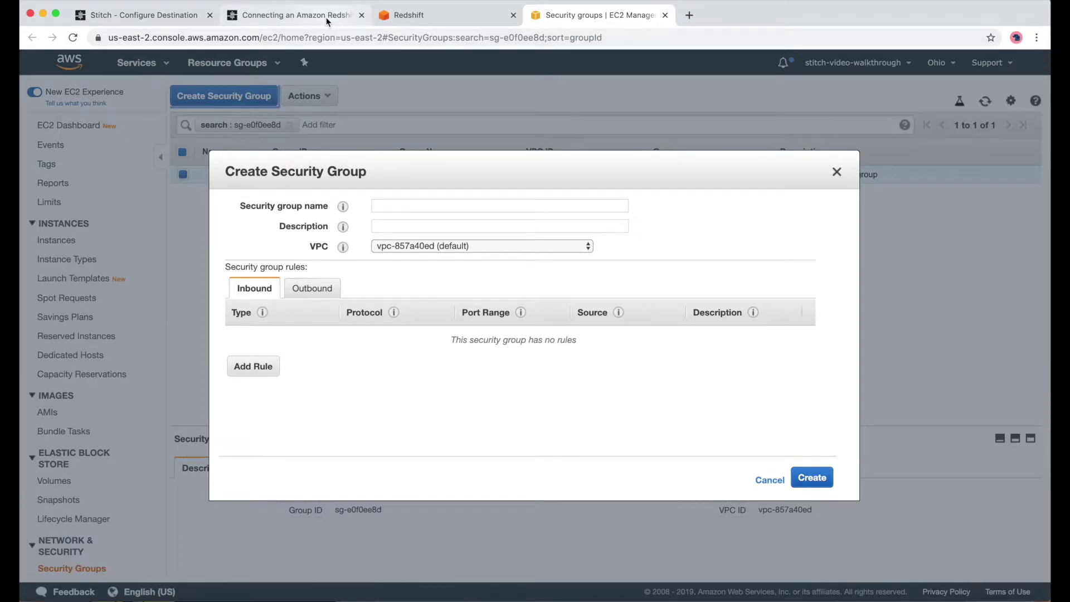
click(295, 15)
click(390, 243)
scroll(390, 243, up, 5)
scroll(377, 214, down, 3)
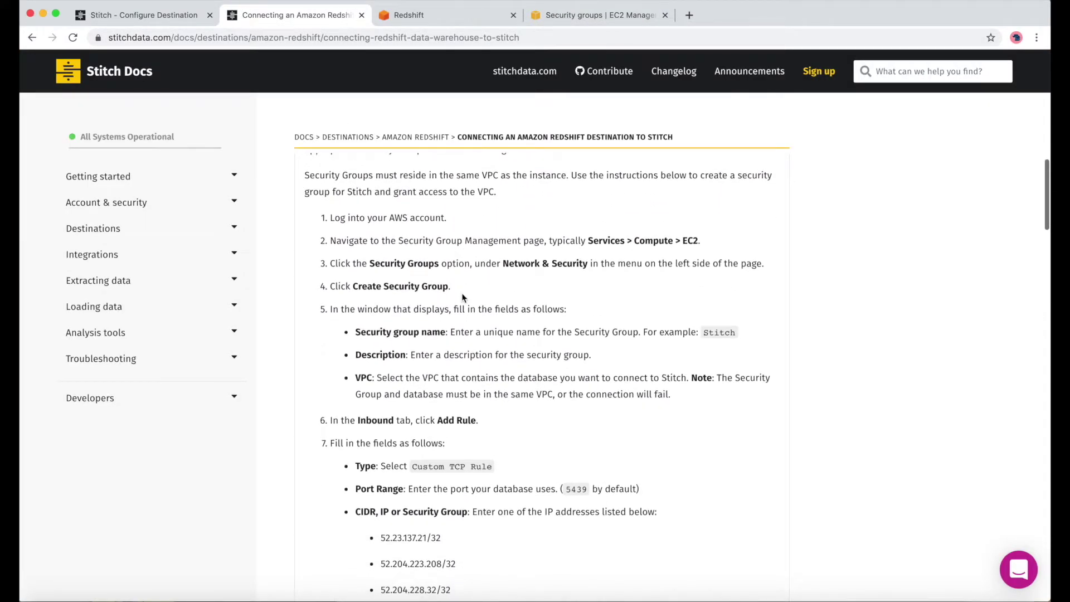
scroll(368, 190, down, 1)
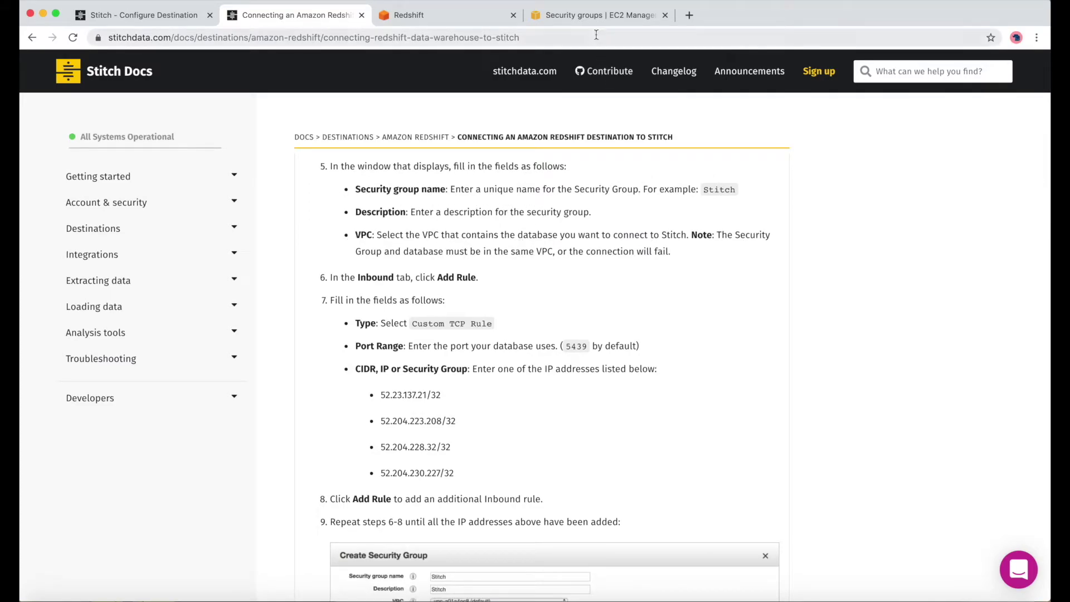
click(584, 23)
- Name the security group 'Stitch' with description 'Stitch'
click(462, 204)
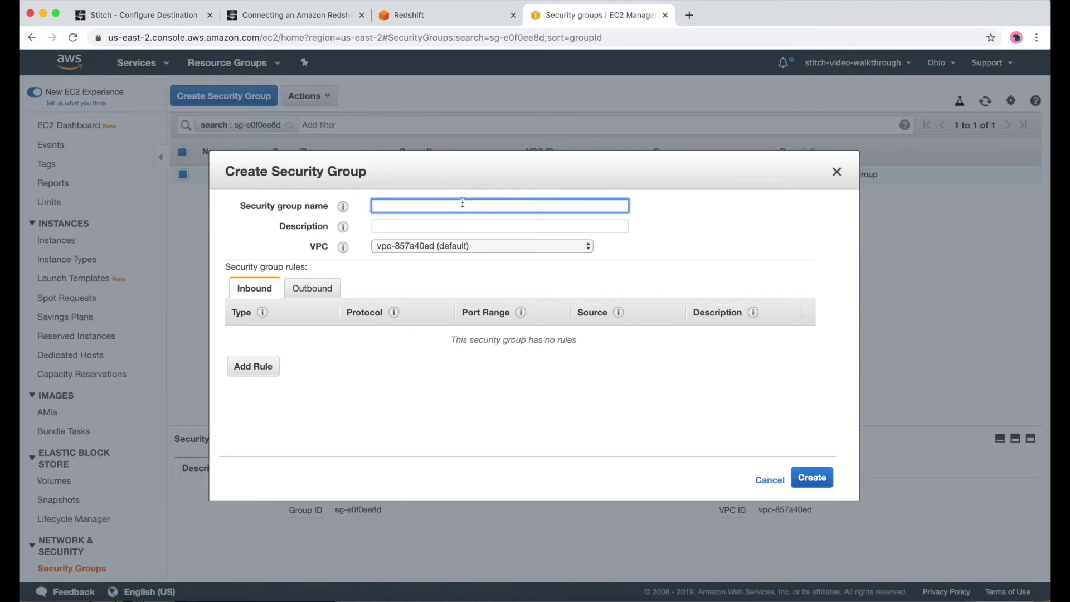
text(Stitch)
key(Tab)
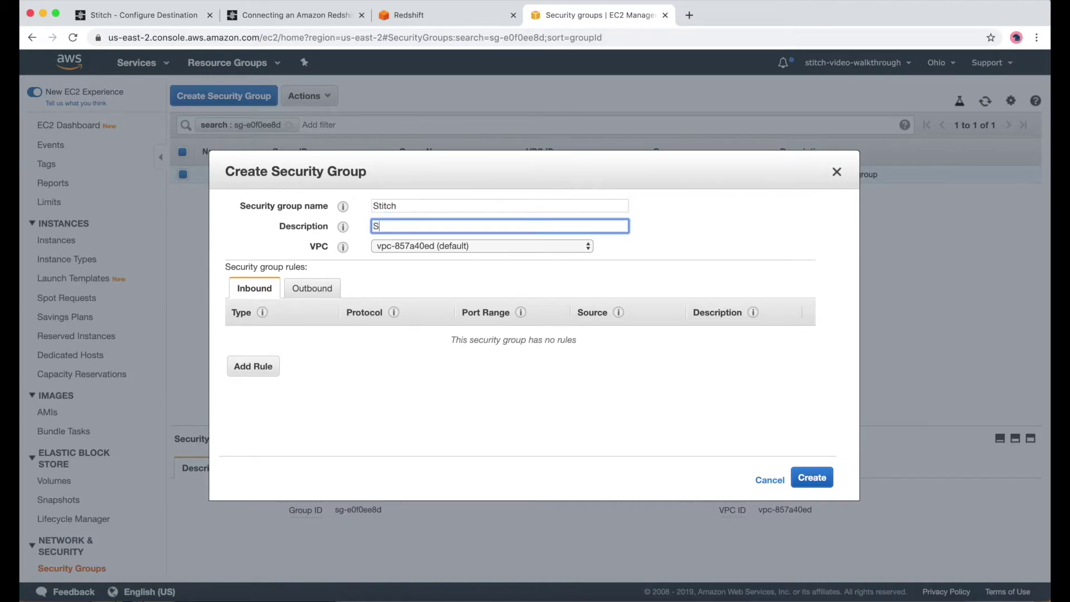
text(Stitch)
click(359, 288)
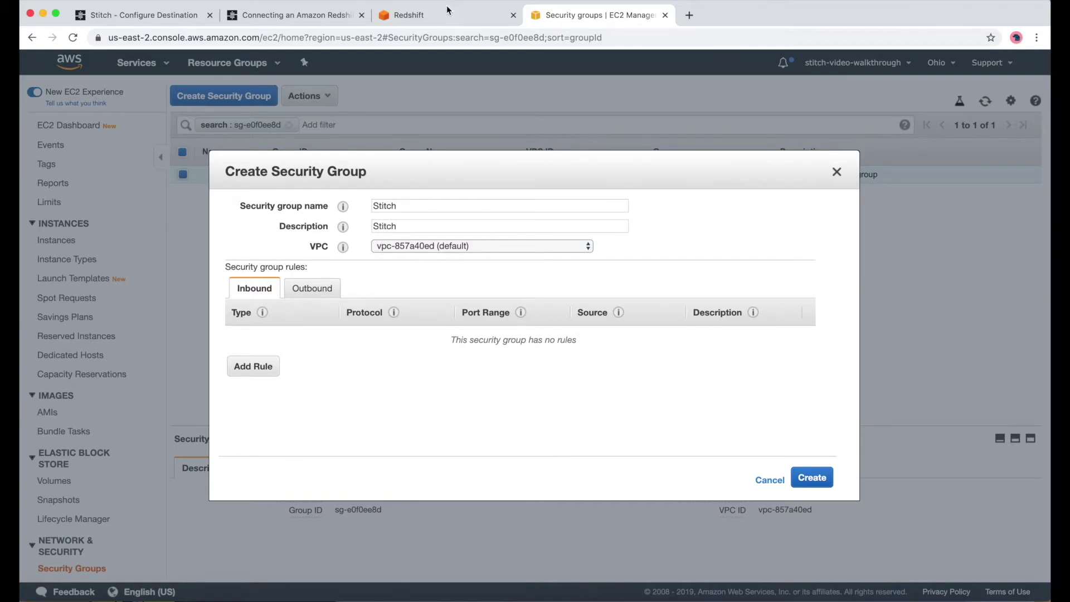
click(435, 15)
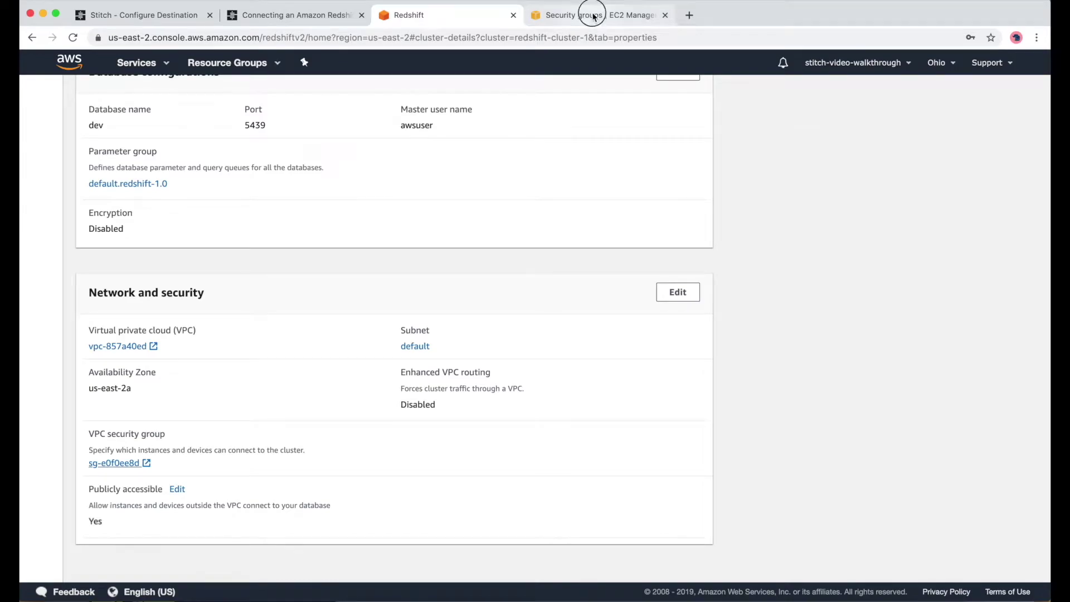
click(588, 15)
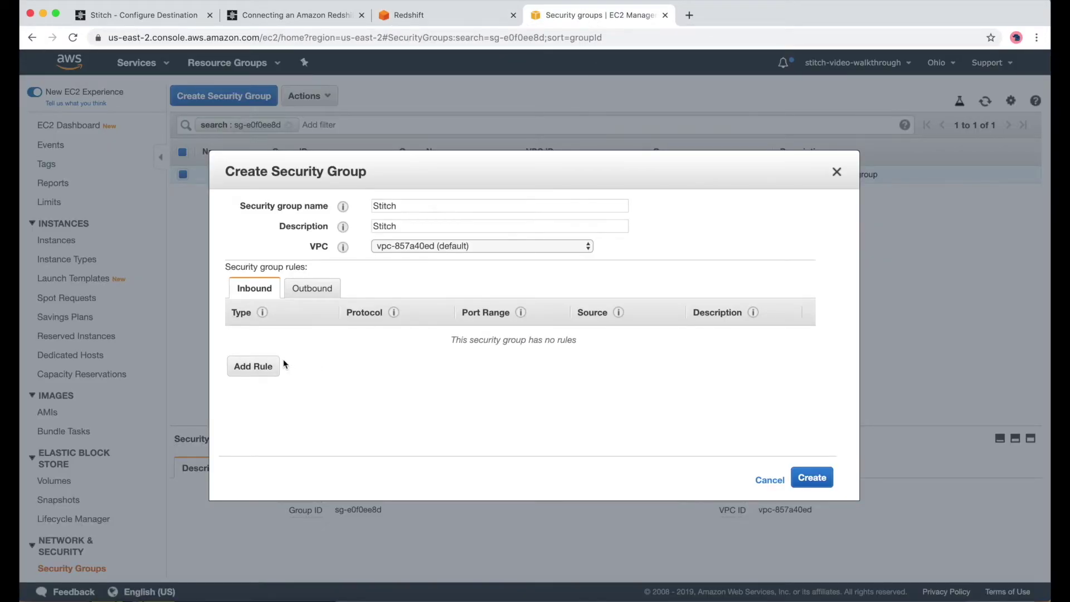
- Add a first inbound rule on port 5439 sourced from the first Stitch IP address
click(262, 369)
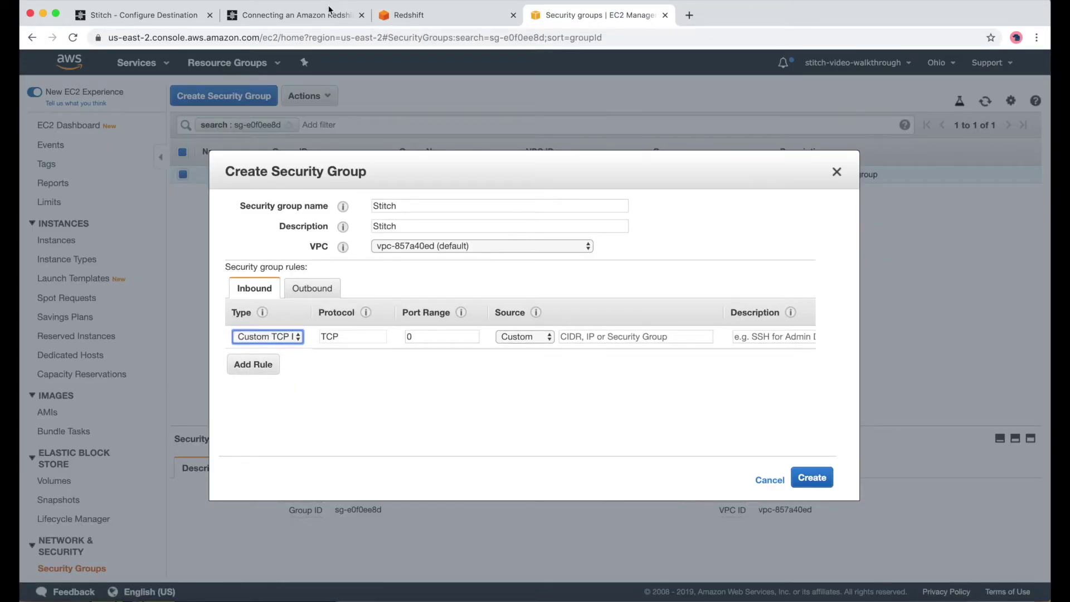
click(314, 17)
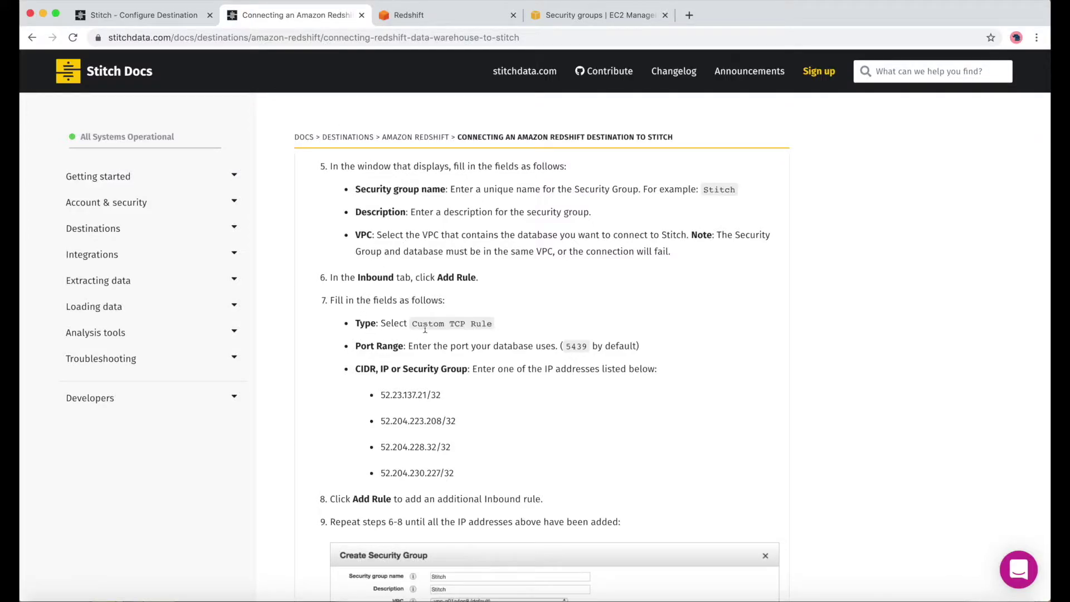
drag(413, 323, 493, 323)
drag(565, 346, 589, 348)
key(super+c)
click(596, 8)
double_click(469, 337)
key(super+v)
click(297, 15)
drag(380, 396, 445, 401)
key(super+c)
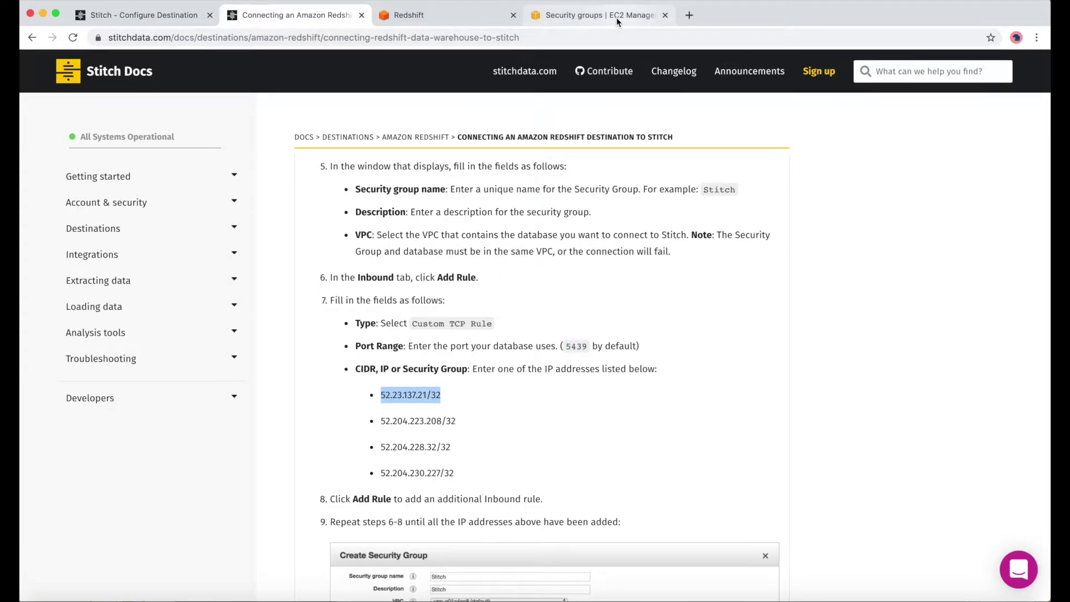
click(616, 17)
click(616, 336)
key(super+v)
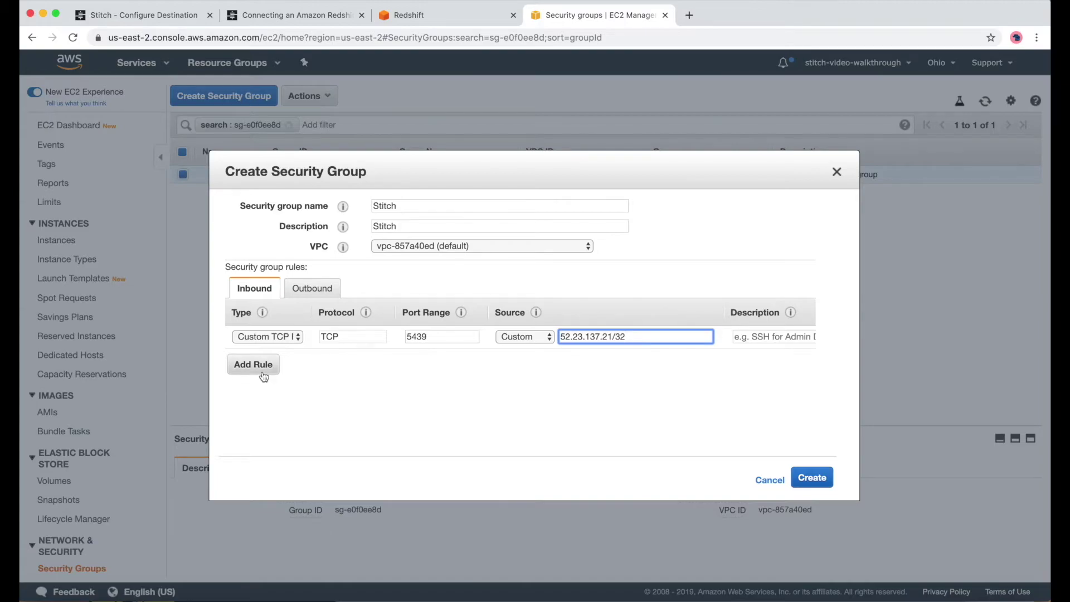
- Add a second inbound port 5439 rule sourced from the second Stitch IP address
click(260, 371)
click(402, 363)
text(5)
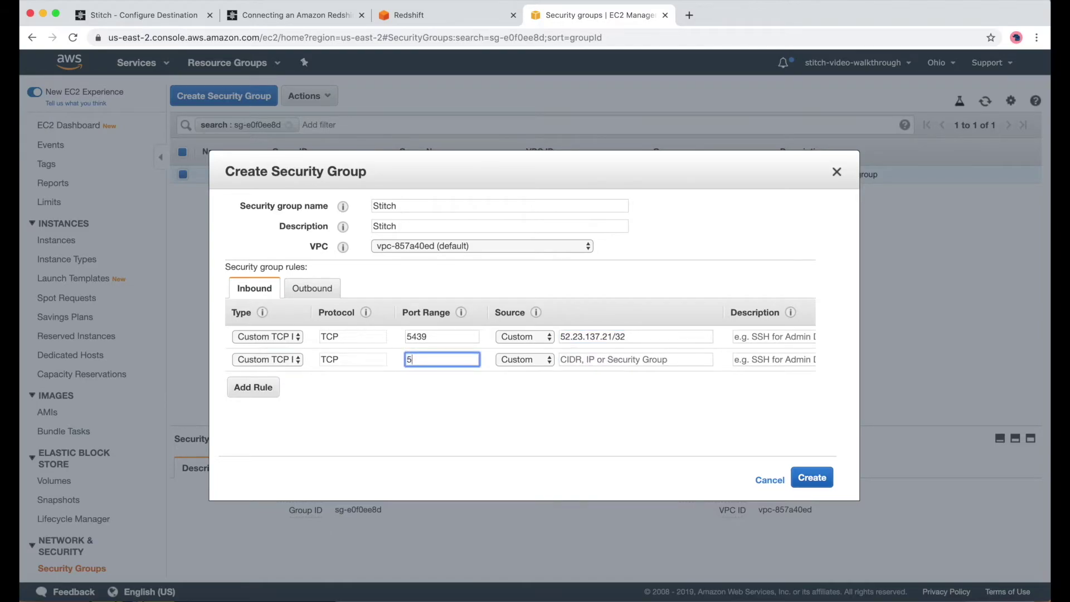
key(Tab)
key(Tab)
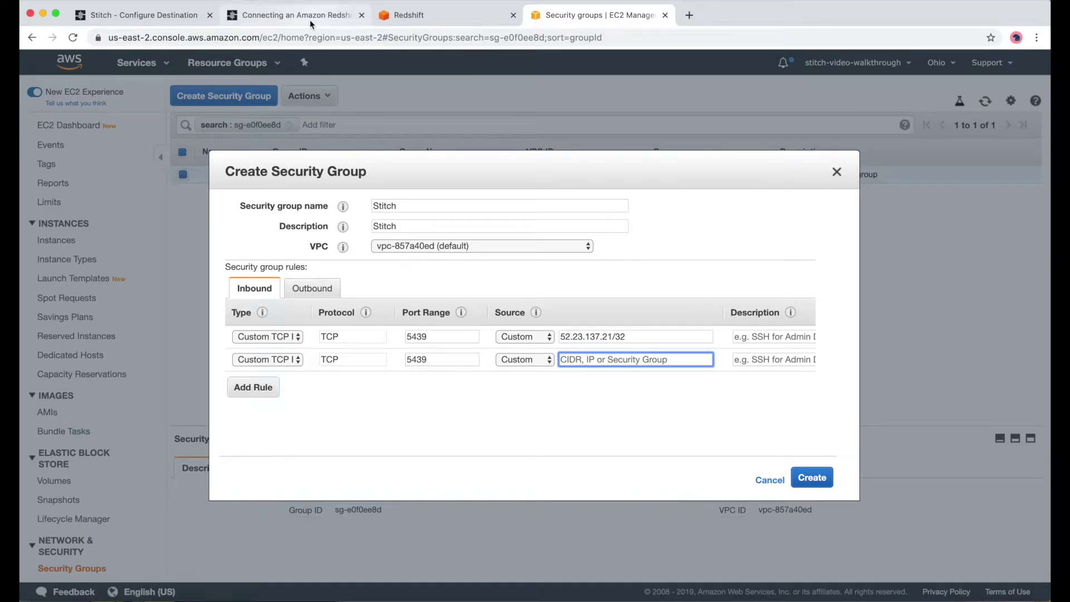
click(309, 17)
click(380, 422)
drag(380, 421, 456, 422)
key(super+c)
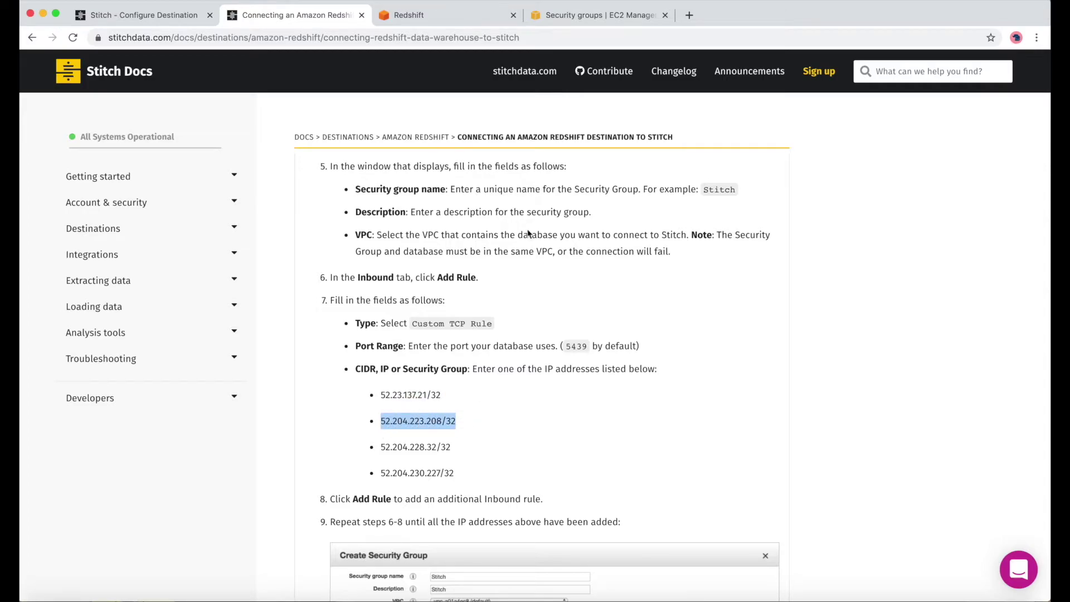
click(596, 15)
key(super+v)
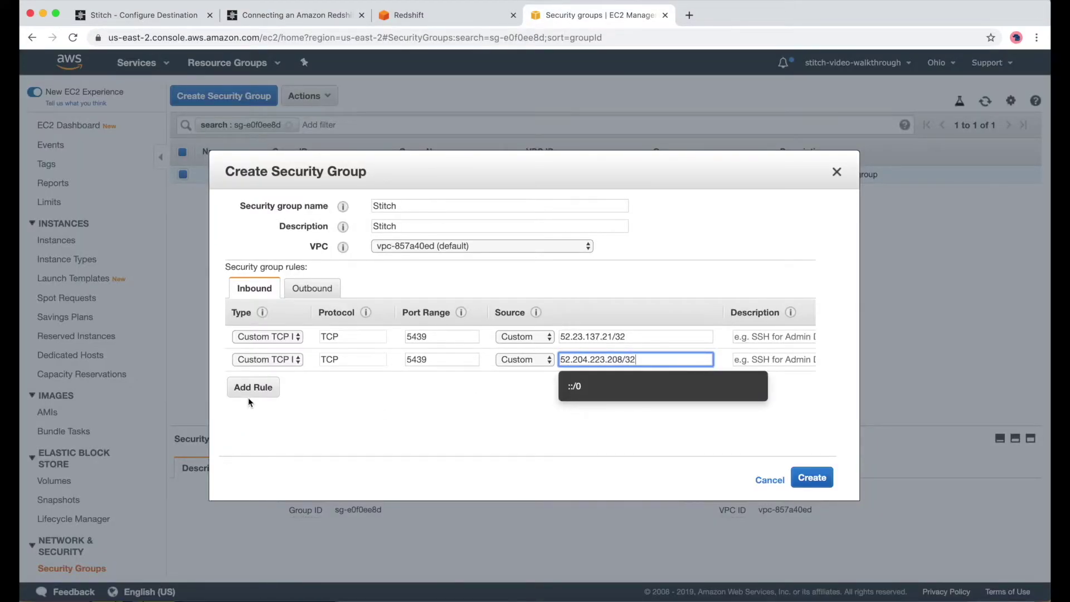
- Add a third inbound port 5439 rule from 52.204.228.32/32
click(248, 397)
key(Tab)
text(5439)
key(Tab)
click(295, 15)
drag(380, 446, 452, 447)
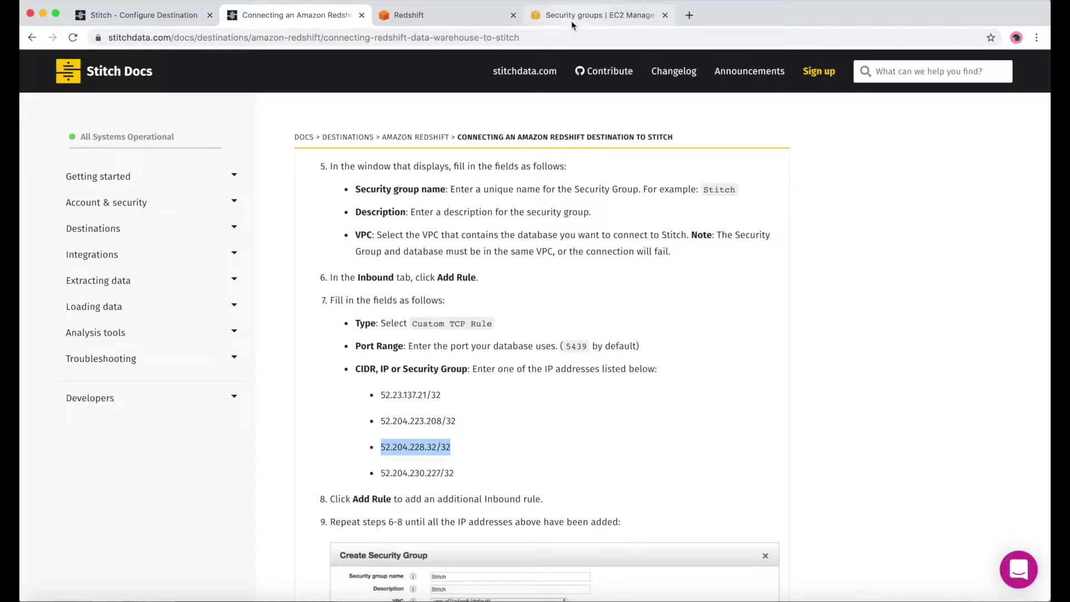
key(super+c)
click(574, 17)
key(super+v)
- Add a fourth inbound port 5439 rule from 52.204.230.227/32
click(249, 407)
key(Tab)
text(5439)
key(Tab)
click(295, 15)
drag(380, 473, 454, 472)
key(super+c)
click(574, 15)
key(super+v)
- Create the Stitch security group, filter the list by 'stitch', and close the tab
click(812, 483)
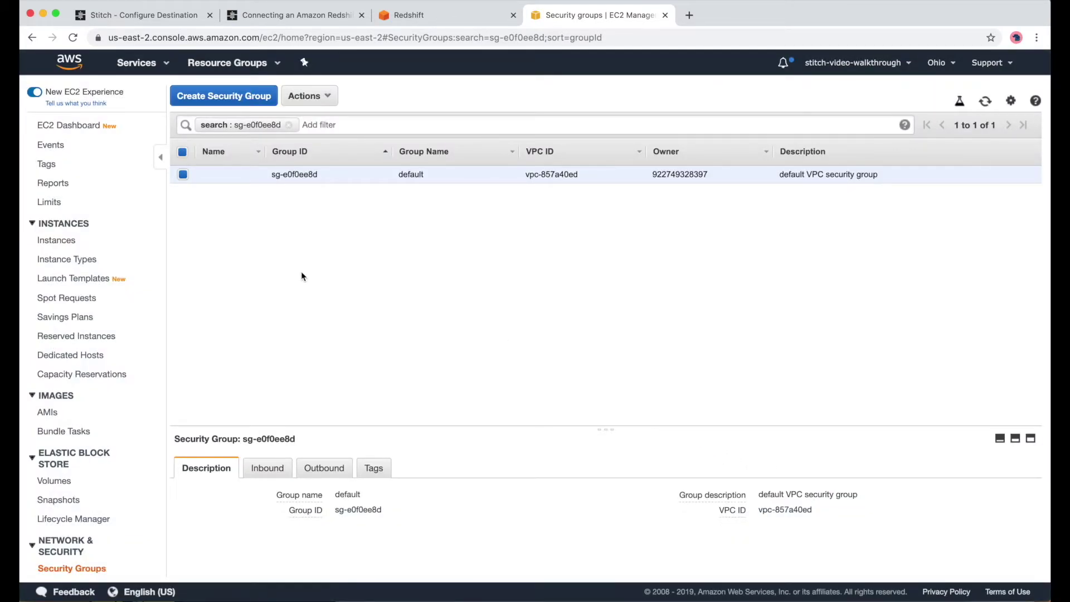
click(353, 128)
text(stitch)
key(Return)
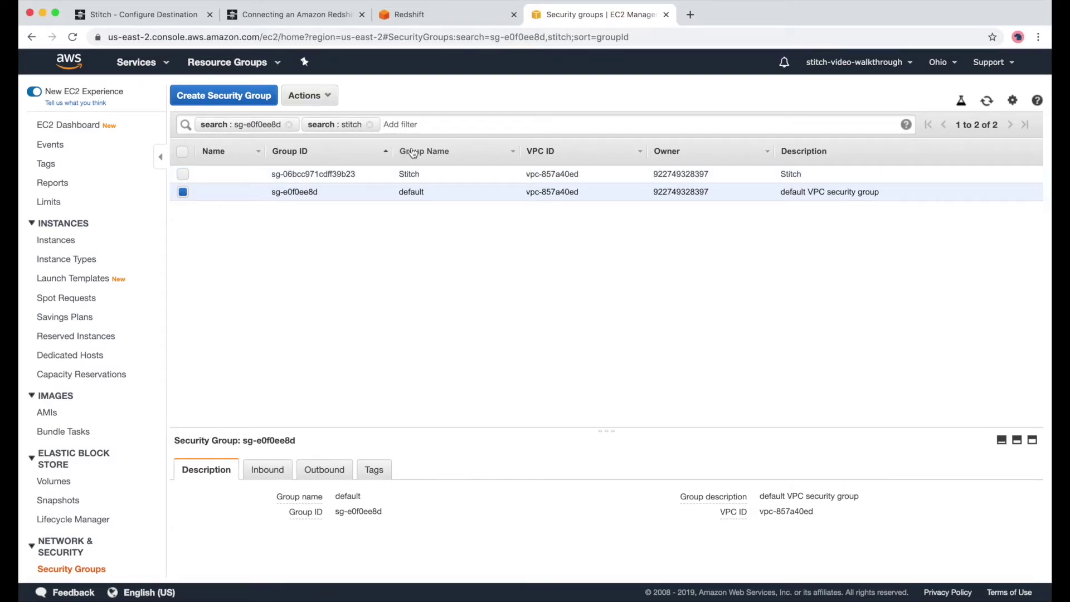
click(666, 15)
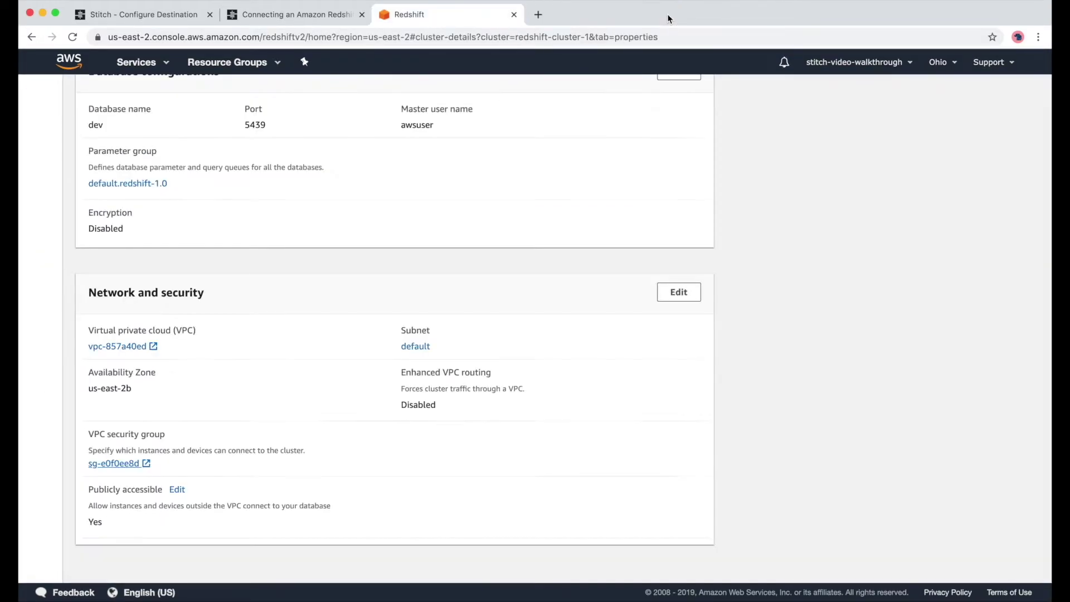
click(308, 14)
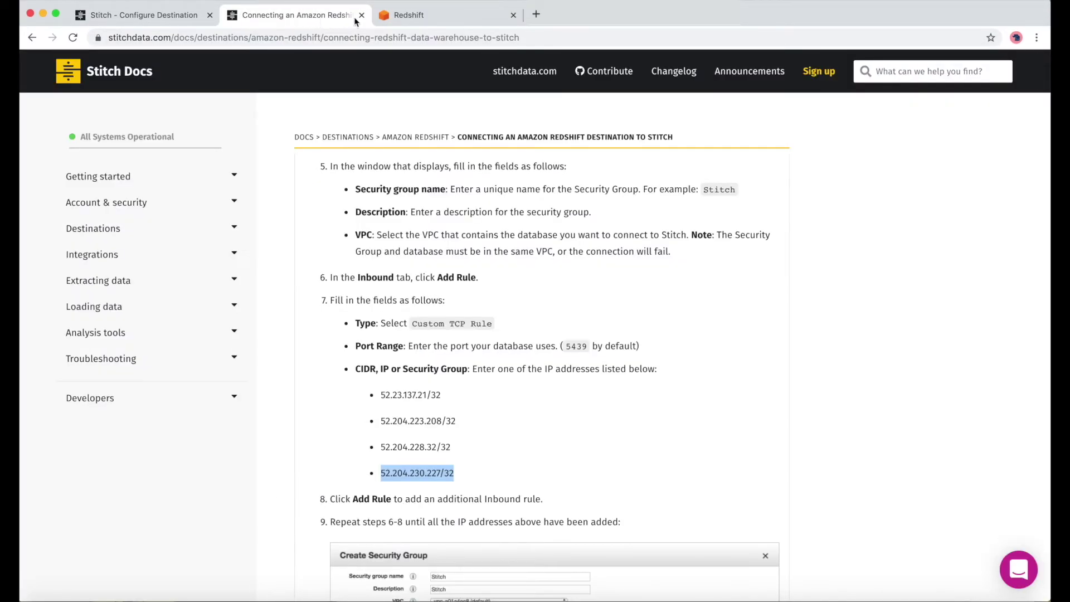
scroll(452, 449, down, 5)
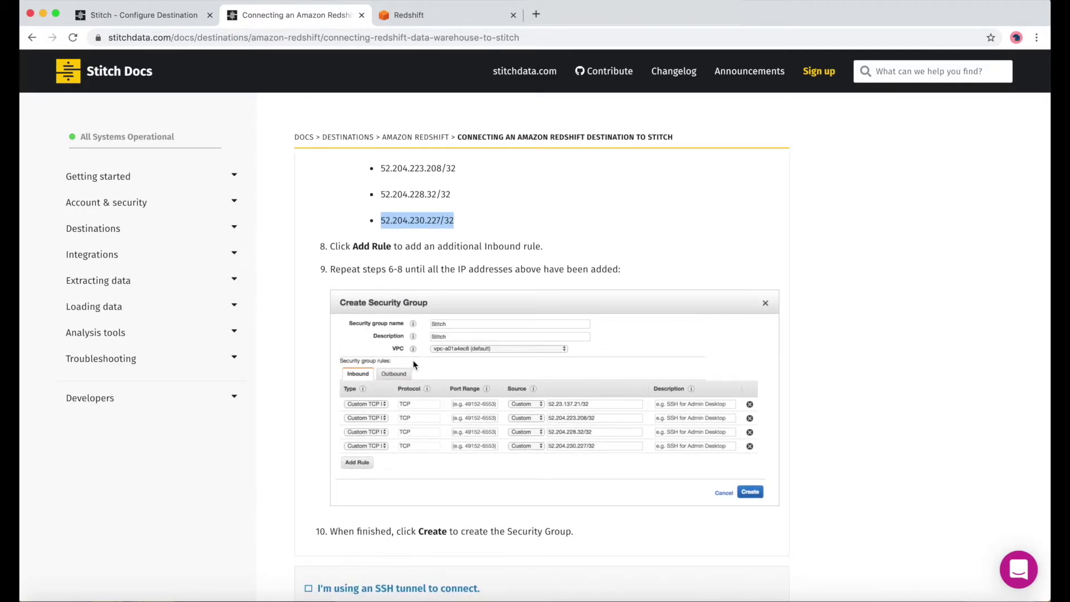
scroll(413, 365, down, 7)
scroll(413, 364, down, 2)
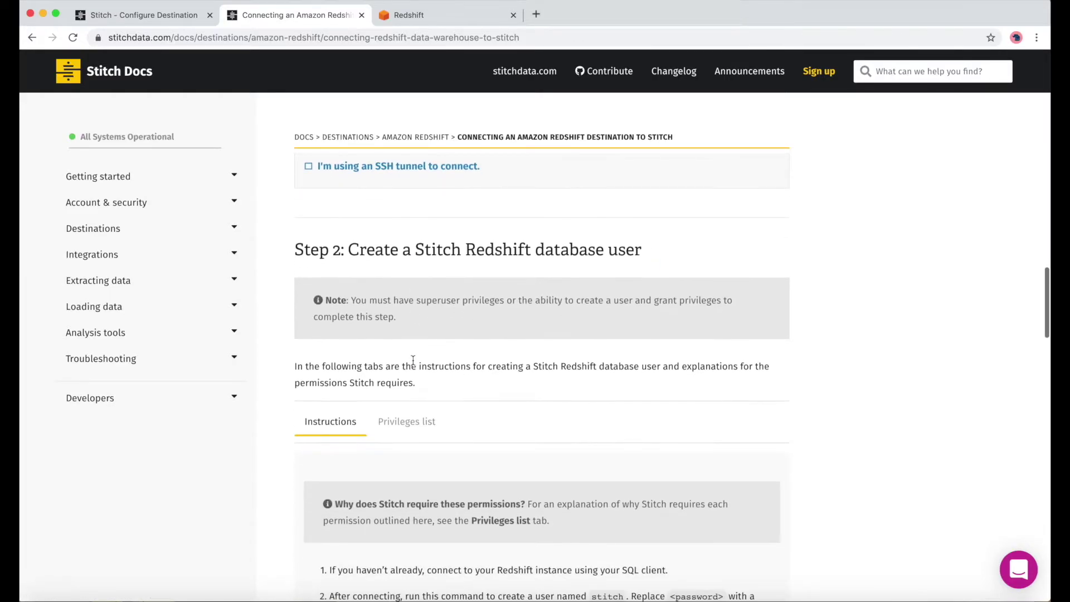
click(115, 11)
click(408, 14)
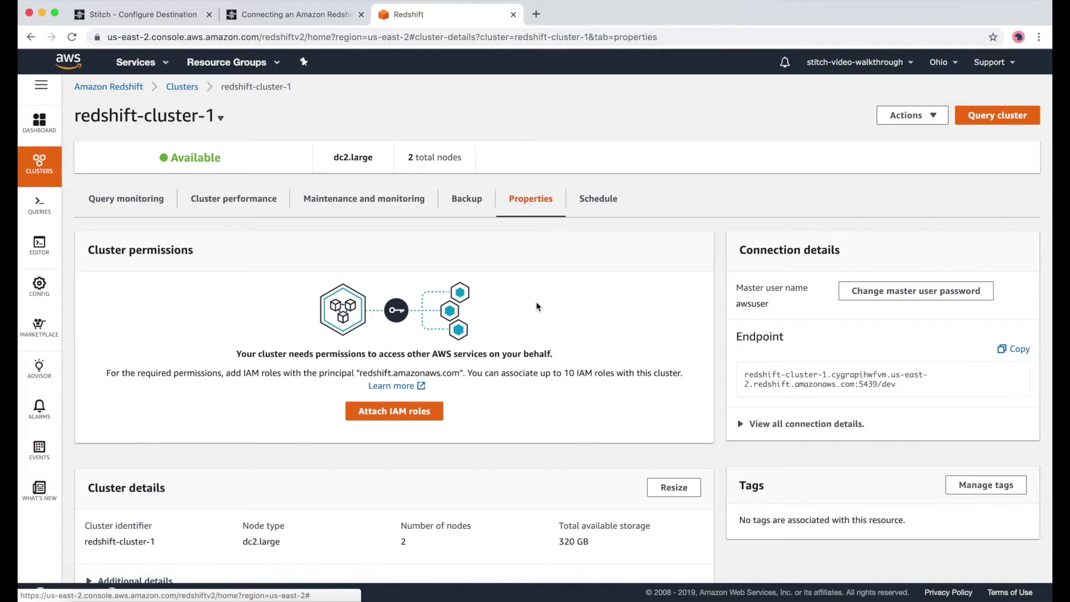
scroll(536, 302, down, 10)
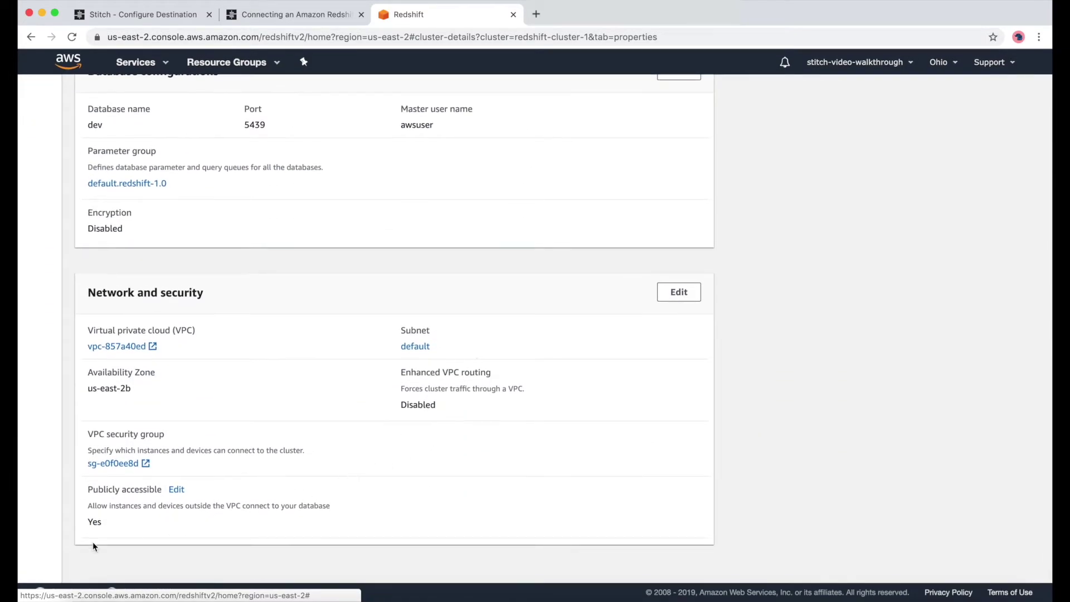
- Add the Stitch security group to the cluster's VPC security groups, keeping default, and modify the cluster
click(666, 299)
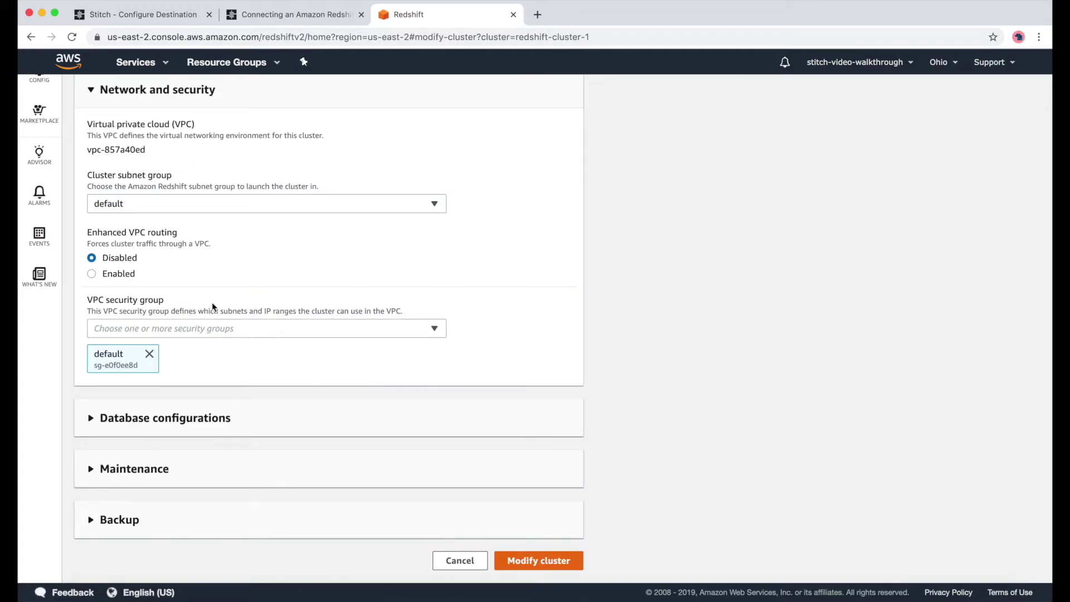
click(282, 334)
text(stit)
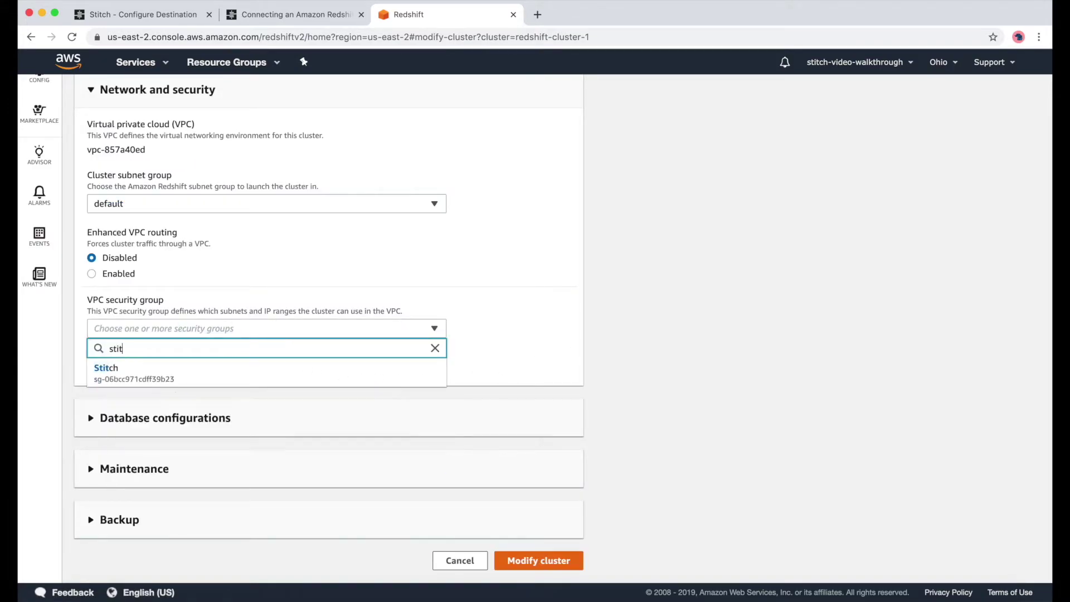
click(189, 366)
click(167, 452)
click(503, 351)
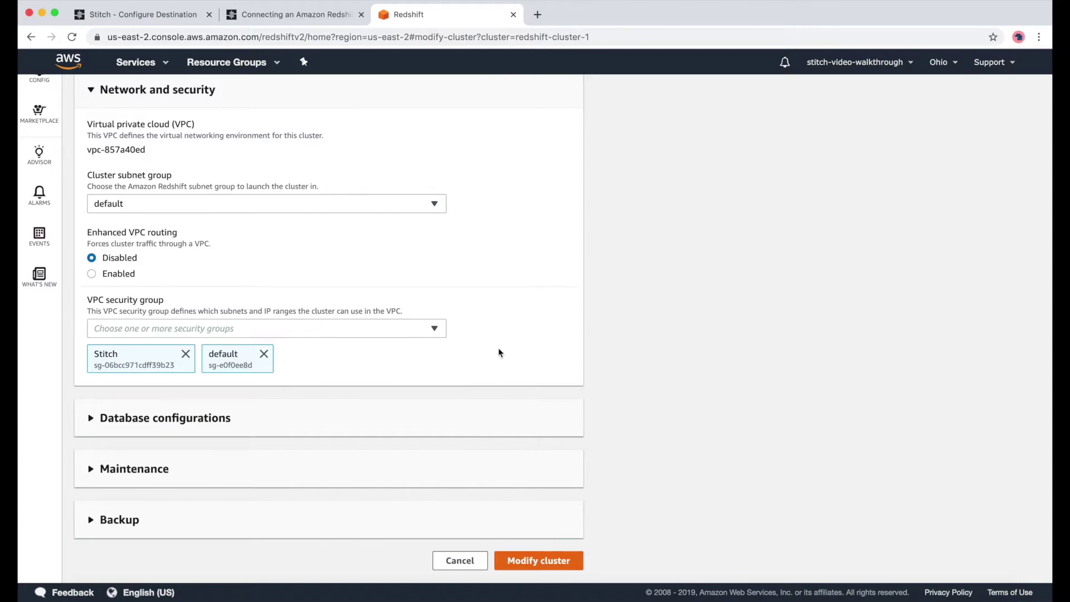
click(544, 561)
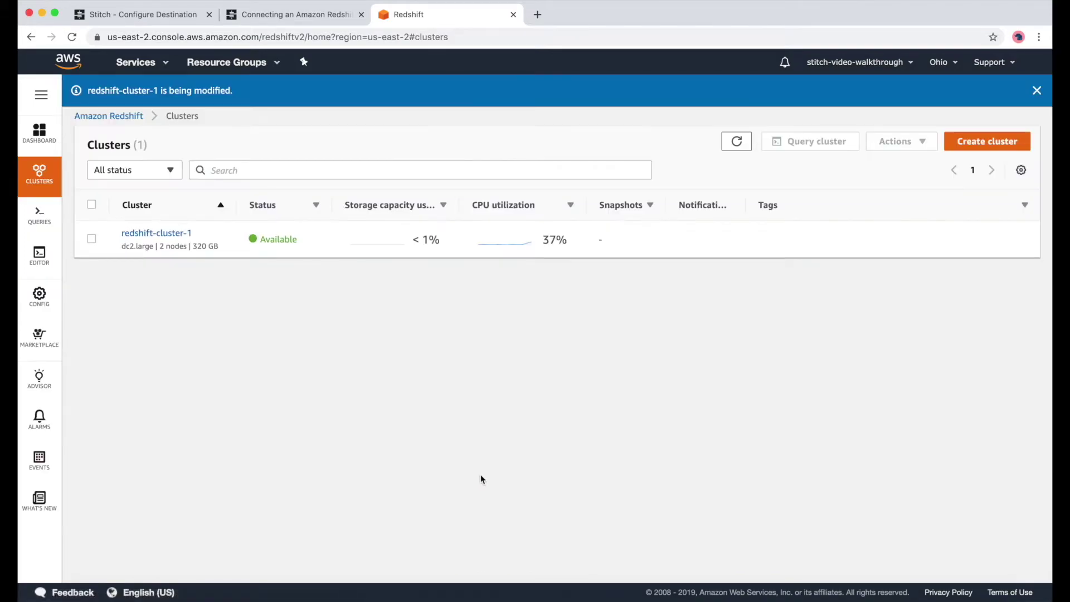
- Check redshift-cluster-1's Properties for the newly attached security group
click(156, 236)
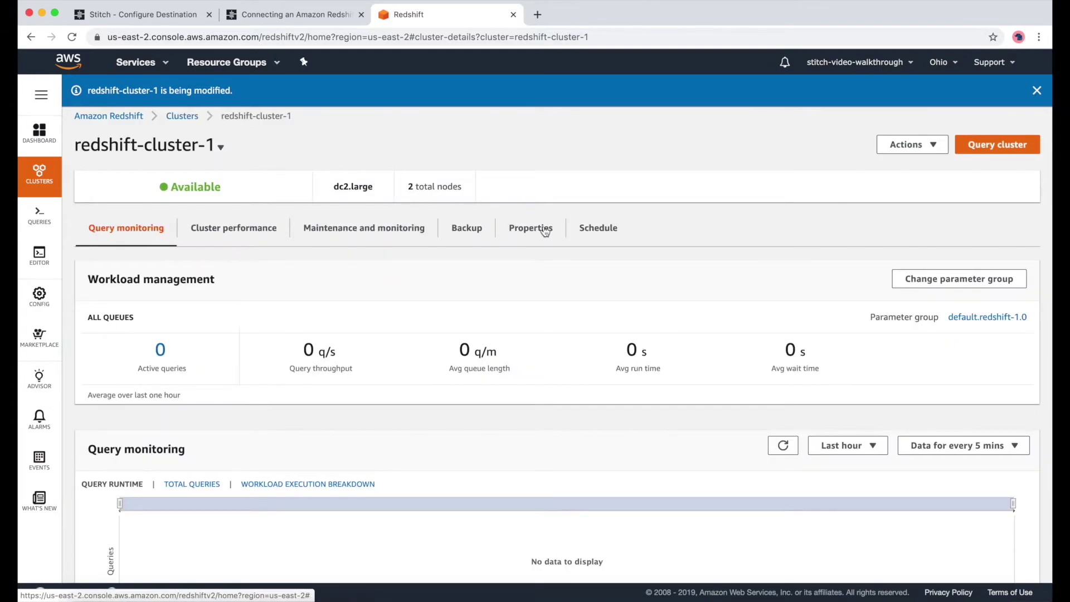
click(531, 228)
scroll(379, 466, down, 10)
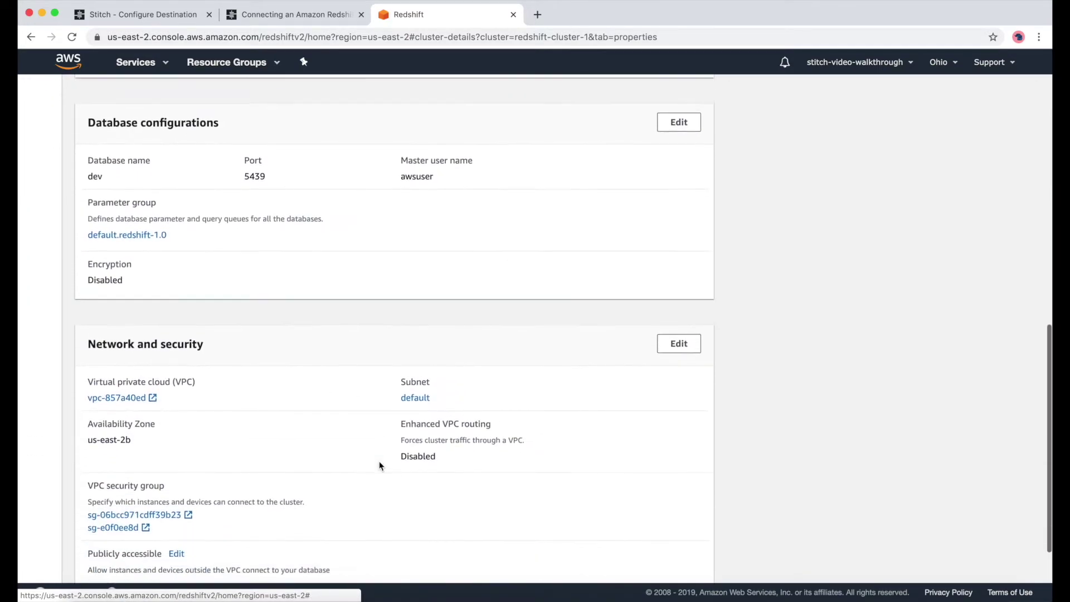
scroll(379, 466, down, 1)
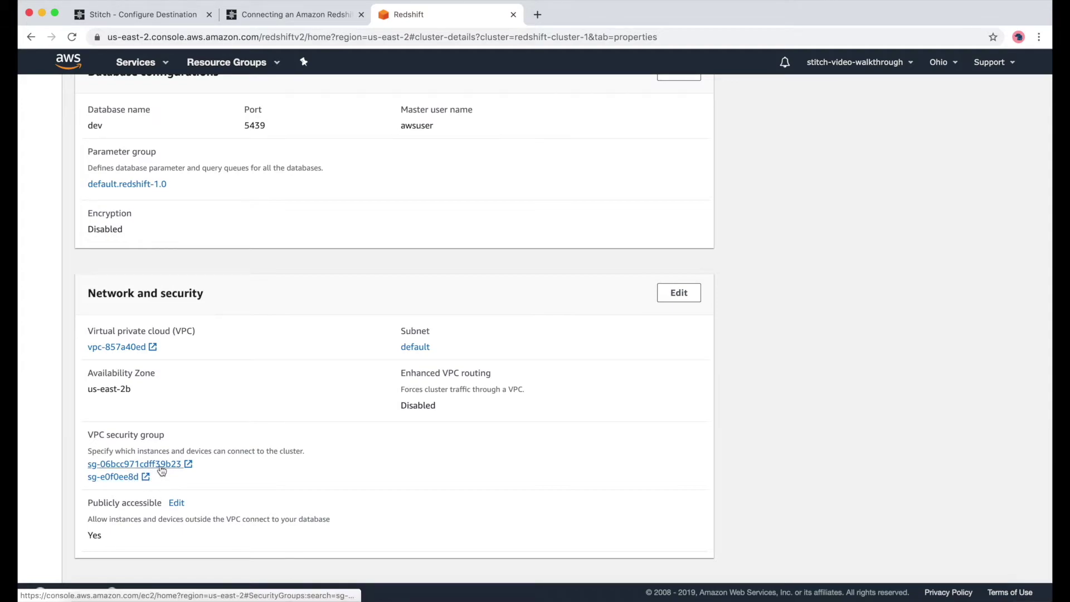
scroll(360, 492, down, 1)
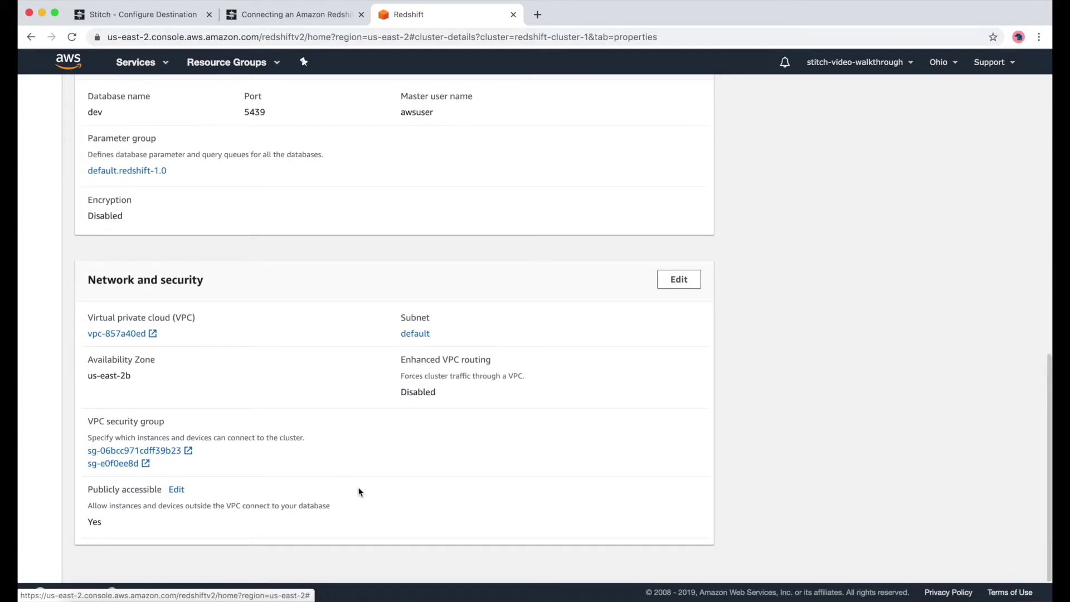
scroll(385, 240, up, 10)
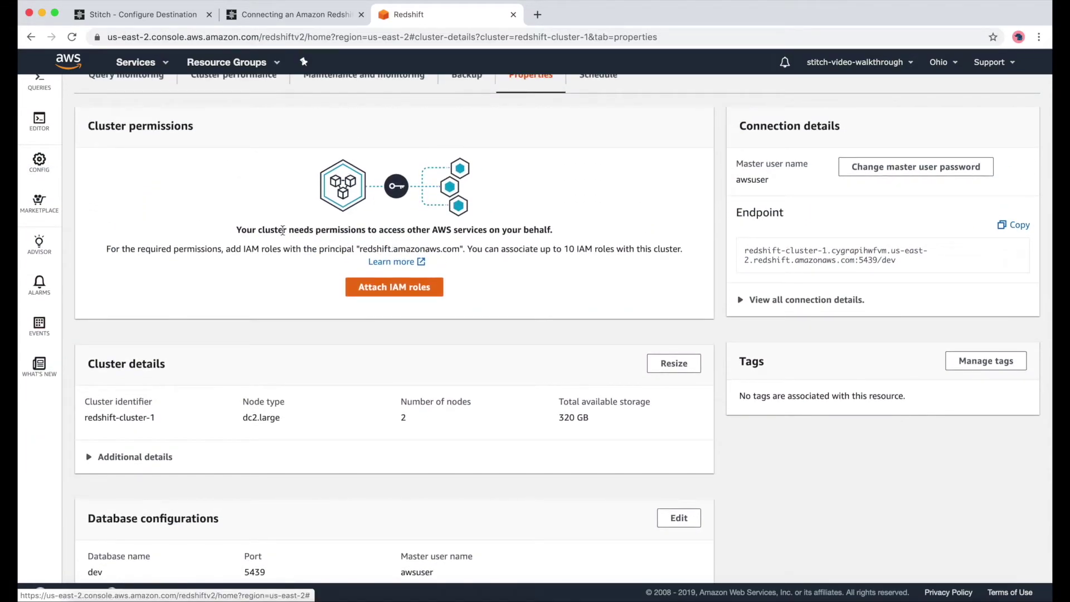
- Connect the query editor to database dev as user awsuser with the master password
click(39, 133)
click(309, 423)
text(dev)
click(293, 487)
text(awsuser)
key(Tab)
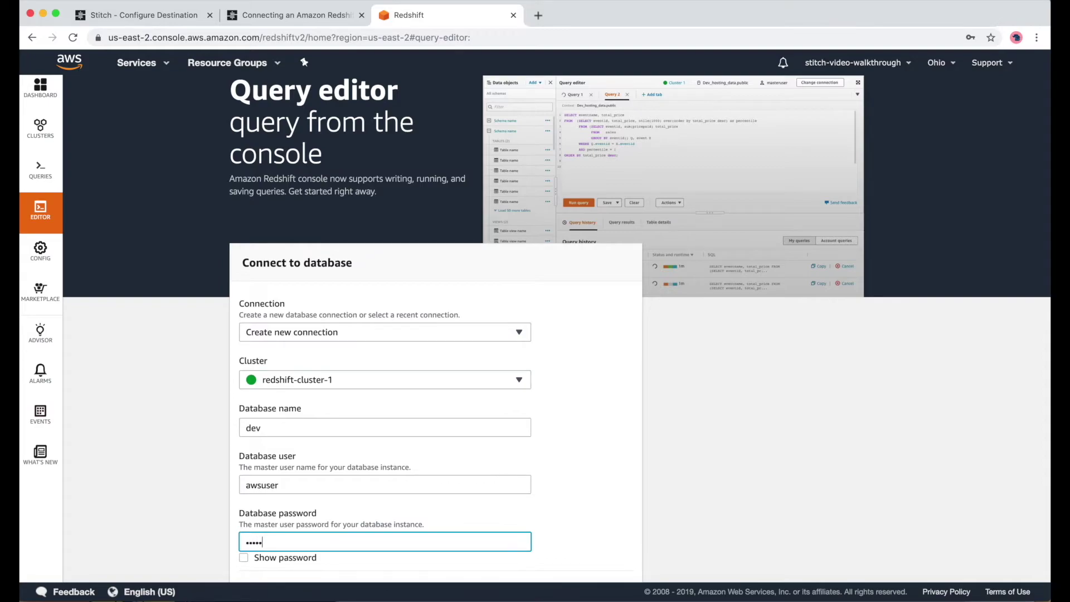
scroll(535, 334, down, 2)
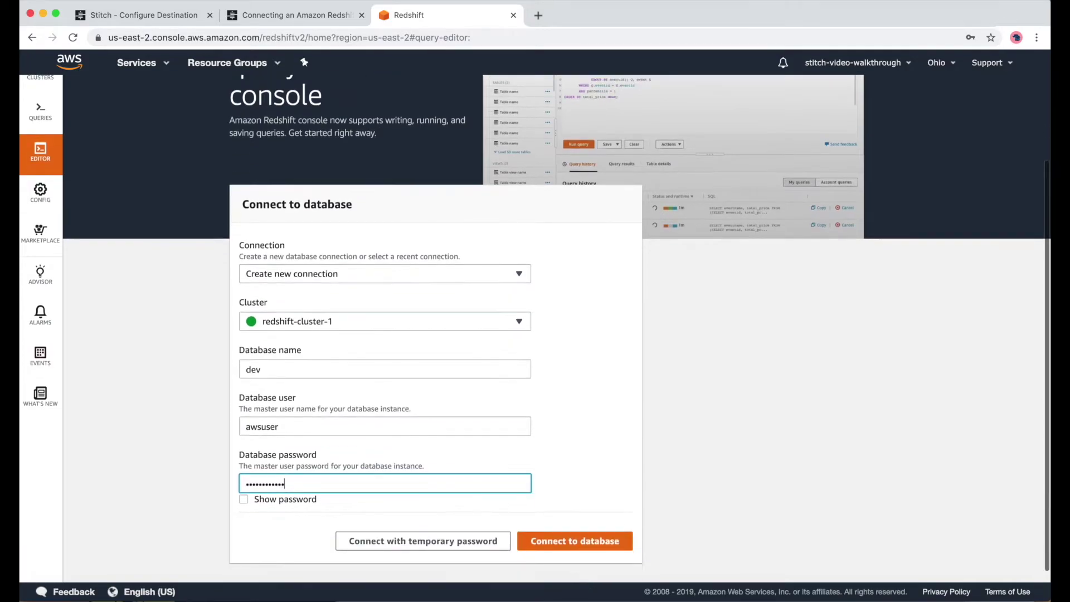
click(589, 549)
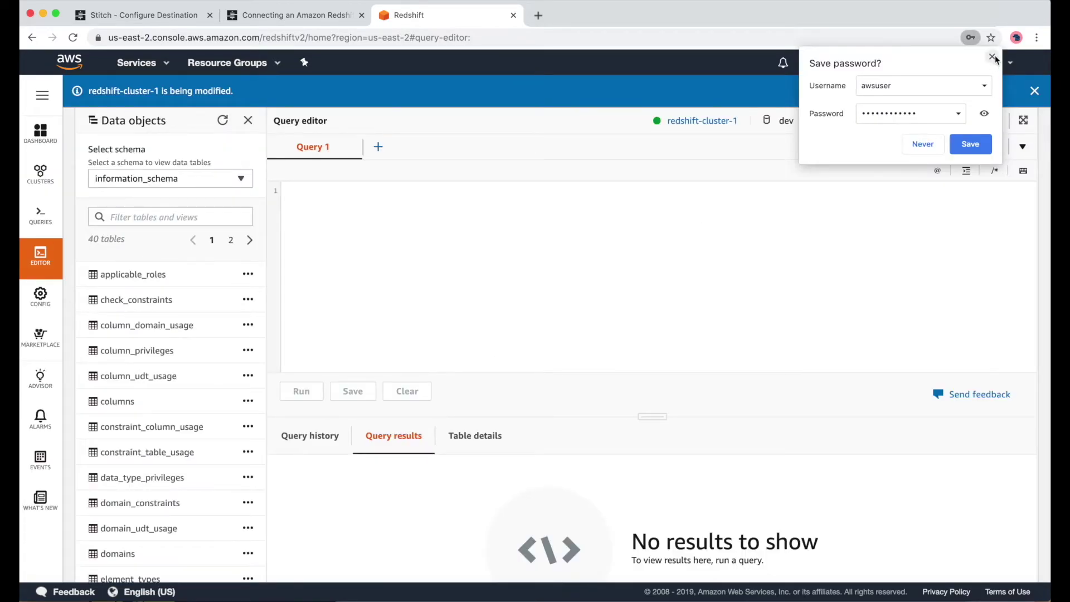
click(993, 58)
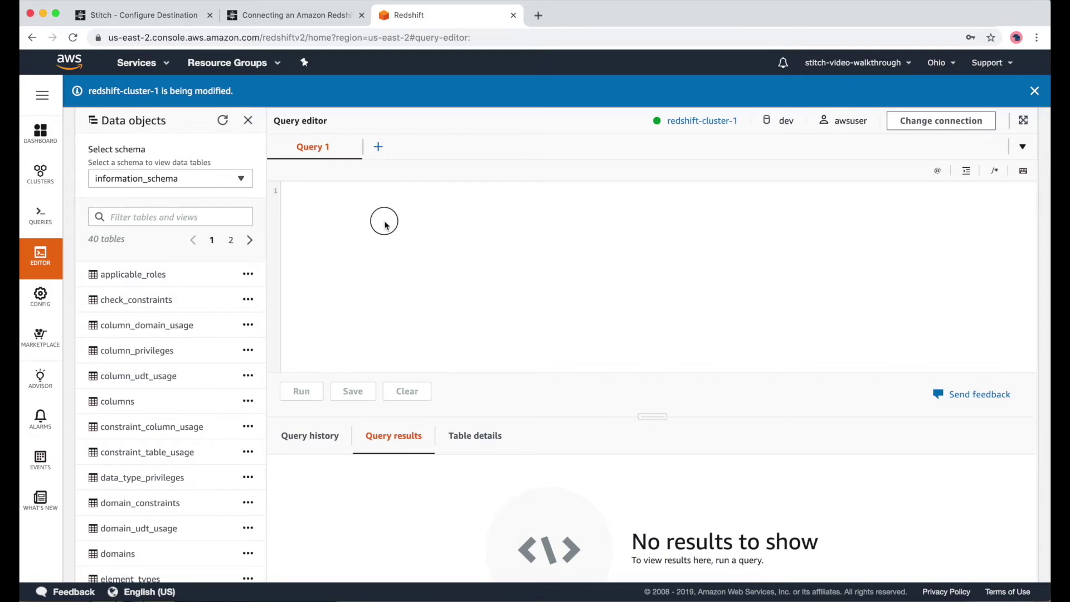
- Run CREATE USER stitch with a chosen password in place of the placeholder
key(super+v)
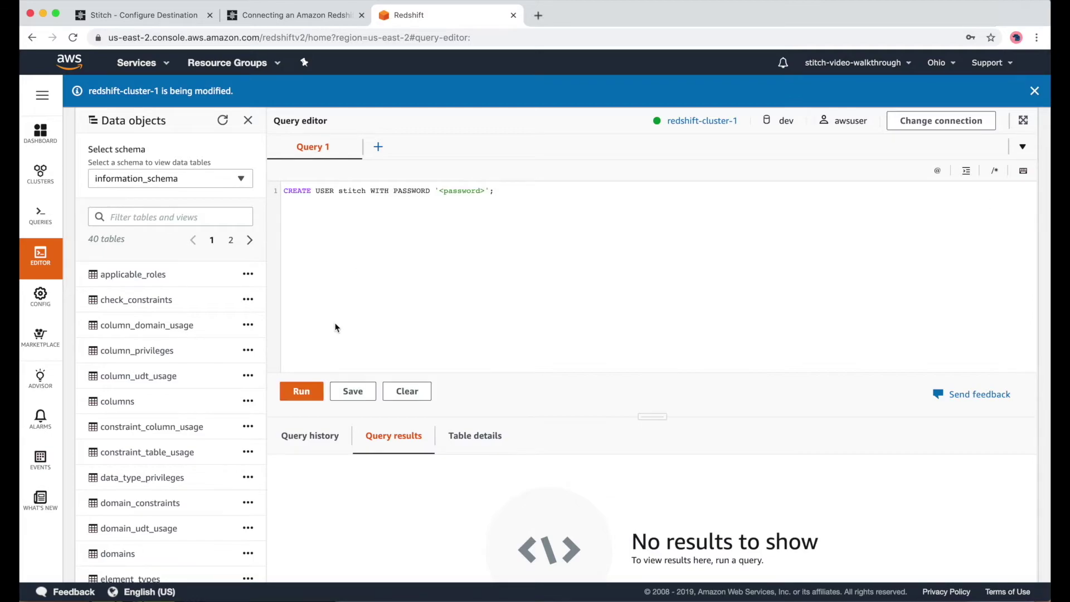
drag(440, 193, 484, 190)
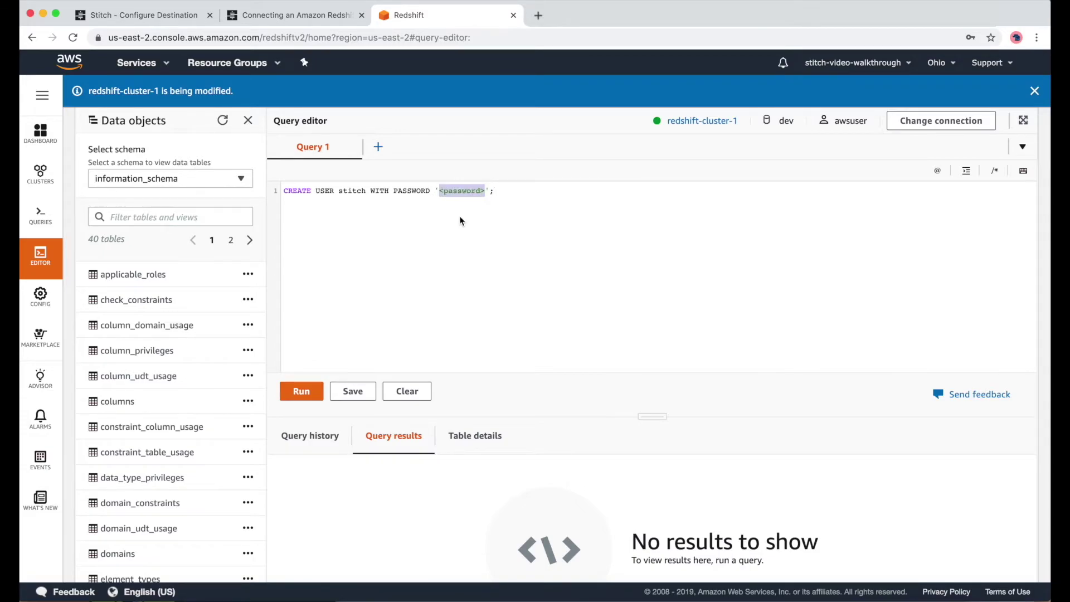
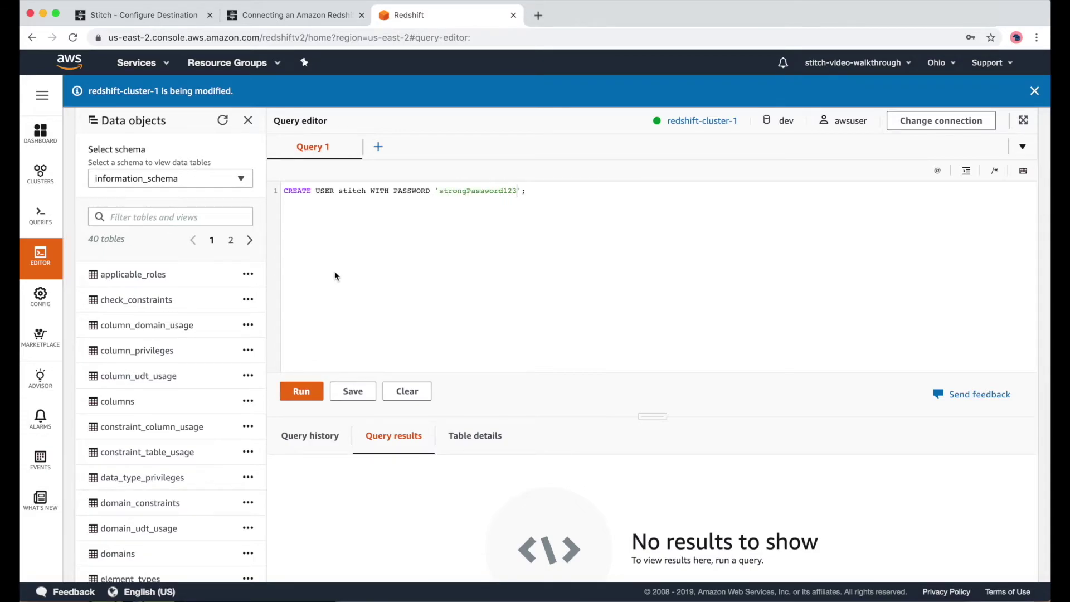
click(296, 393)
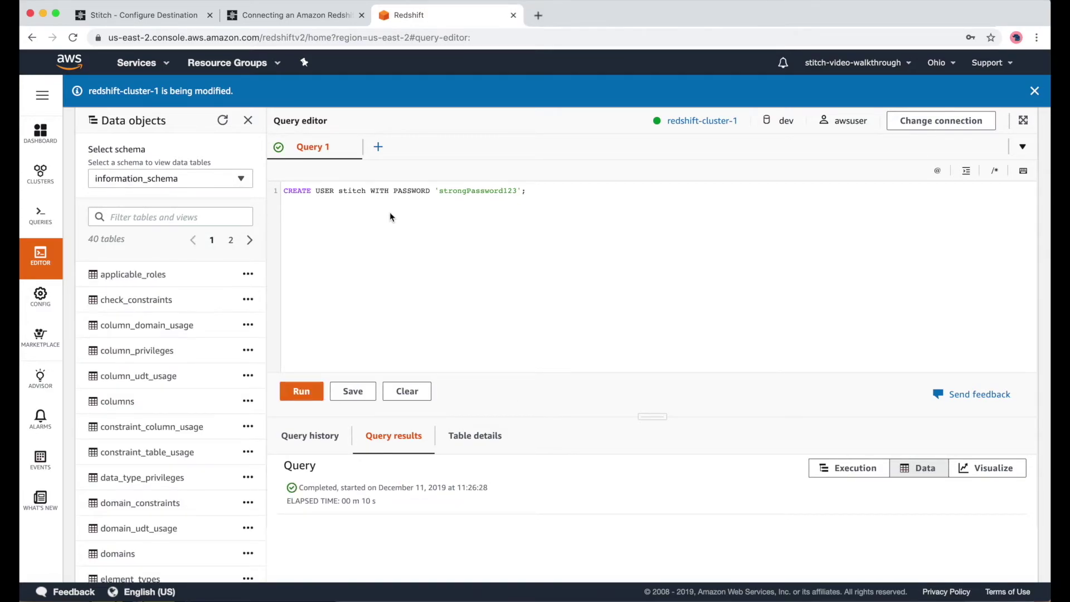
- Comment out the CREATE USER statement and return to the Stitch docs
click(379, 190)
key(super+slash)
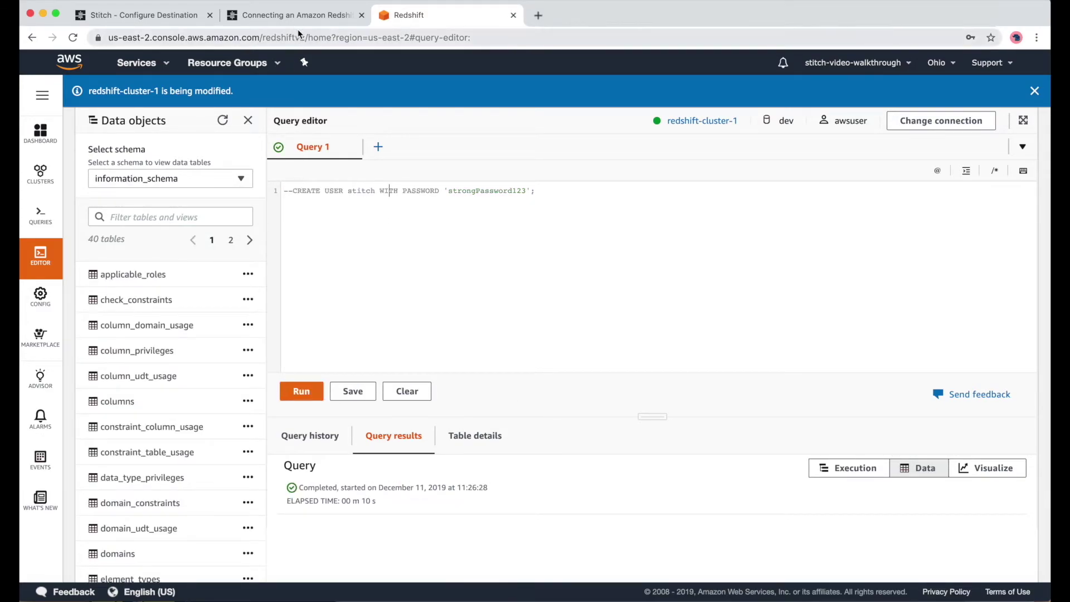
click(295, 15)
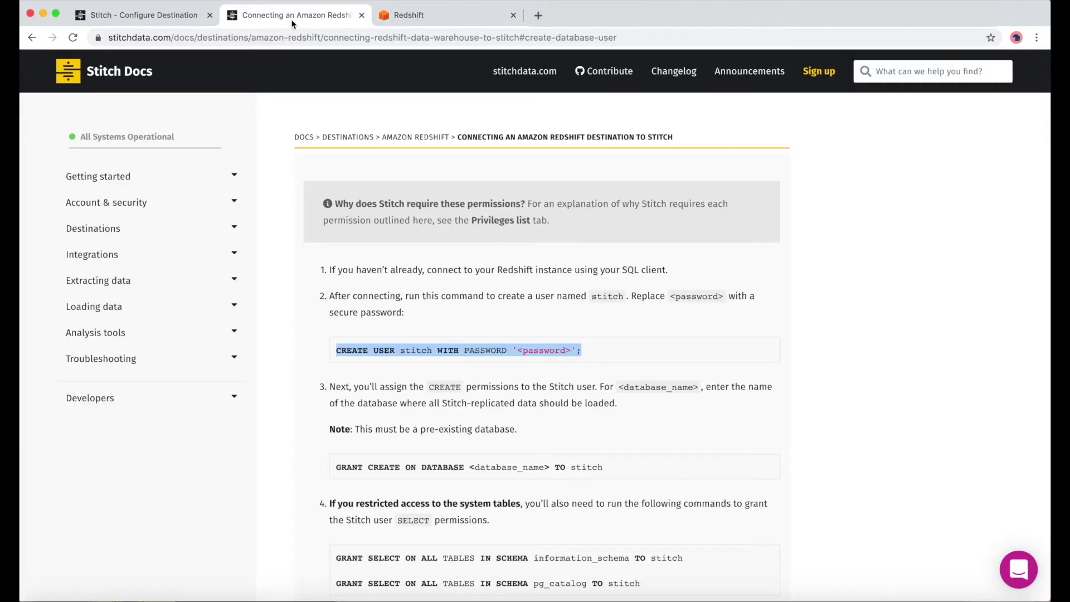
- Grant stitch CREATE on database dev by running the docs' GRANT statement
scroll(346, 327, down, 3)
drag(336, 330, 613, 333)
key(super+c)
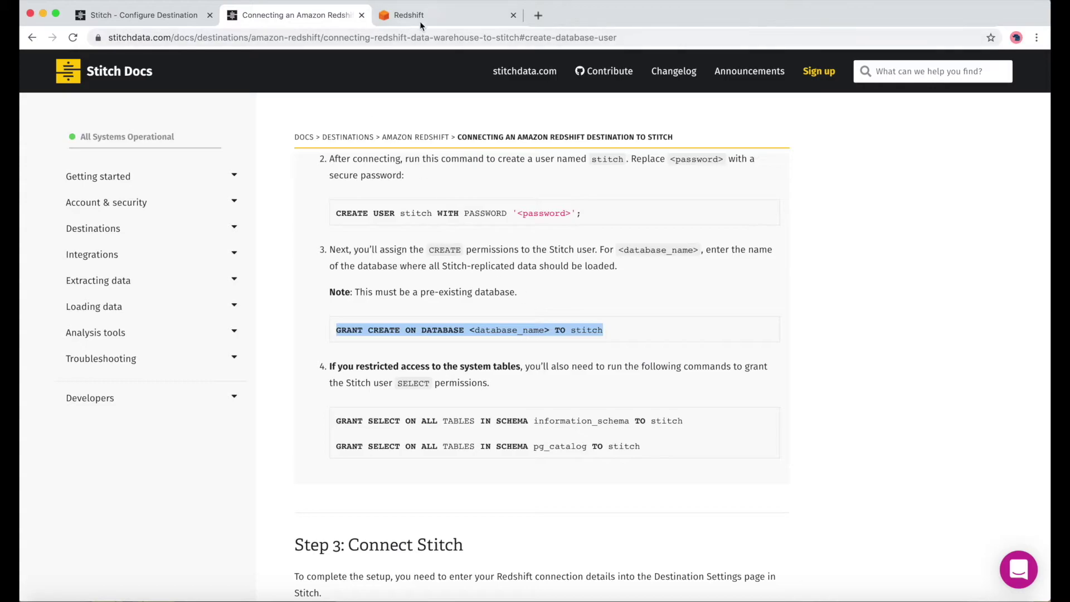
click(417, 17)
key(Return)
key(Return)
key(super+v)
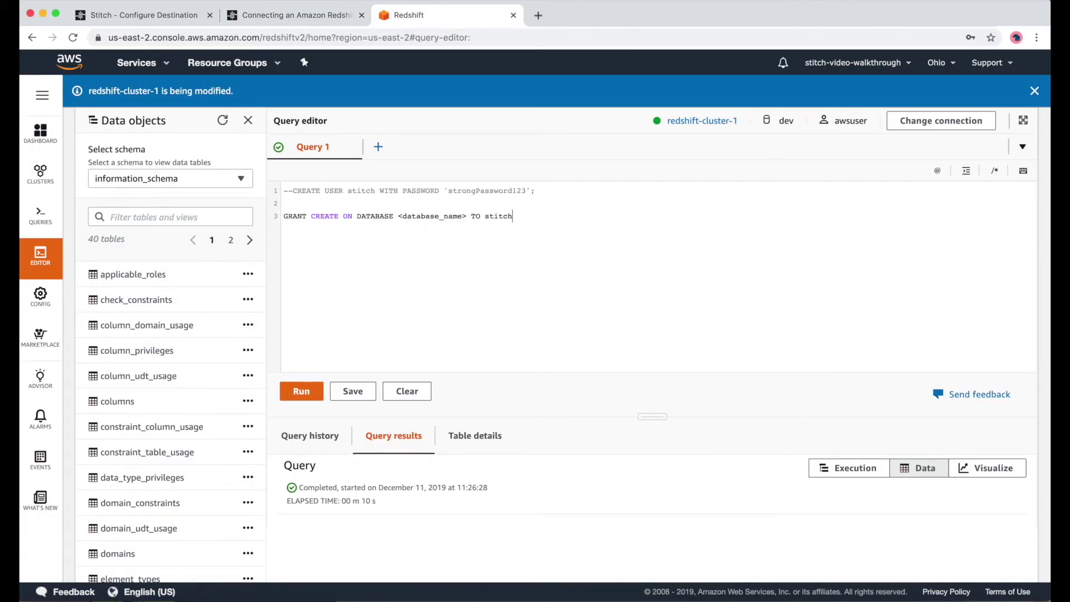
drag(398, 215, 467, 216)
text(dev)
click(304, 392)
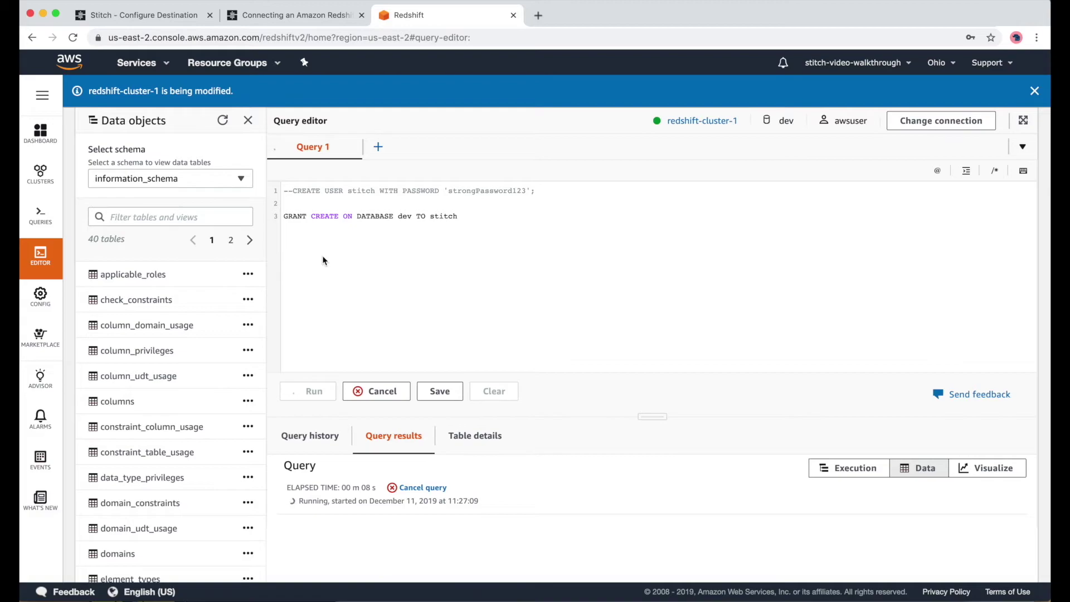
- Comment out the CREATE grant and run the SELECT grant on information_schema tables
click(283, 17)
drag(336, 319, 684, 319)
key(super+c)
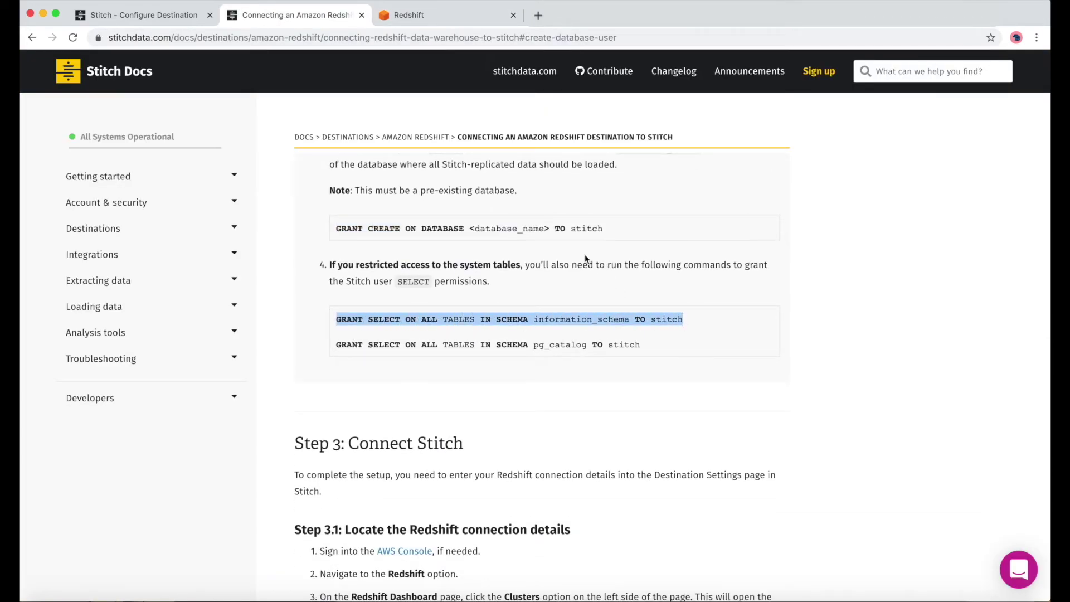
click(466, 17)
click(446, 218)
key(super+slash)
key(Return)
key(Return)
key(super+v)
key(super+Return)
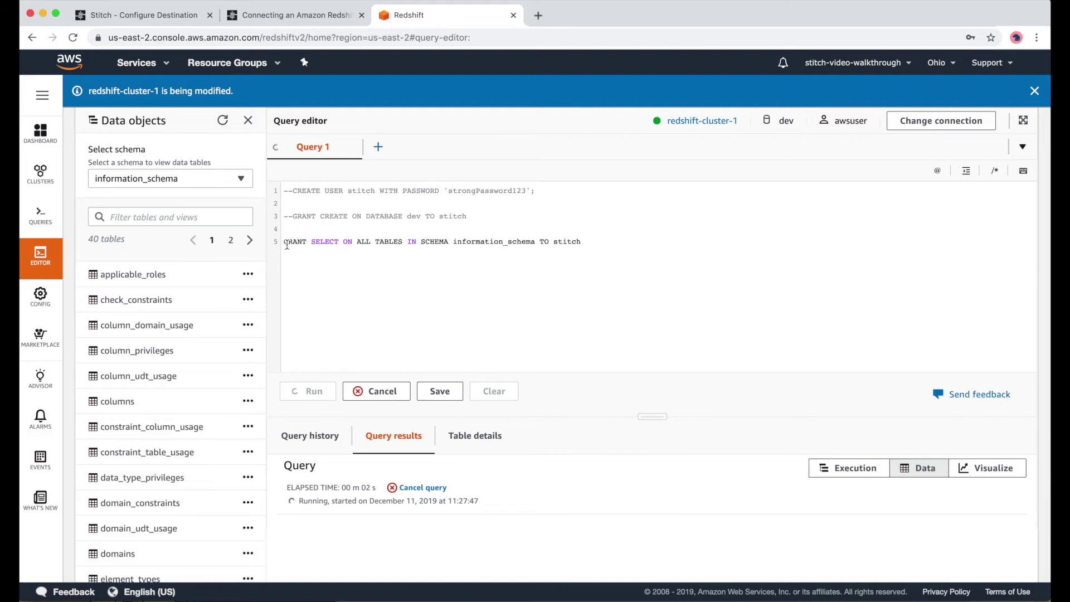
- Run the SELECT grant on pg_catalog tables for stitch and comment it out
key(ctrl+shift+Tab)
drag(336, 341, 645, 351)
key(ctrl+c)
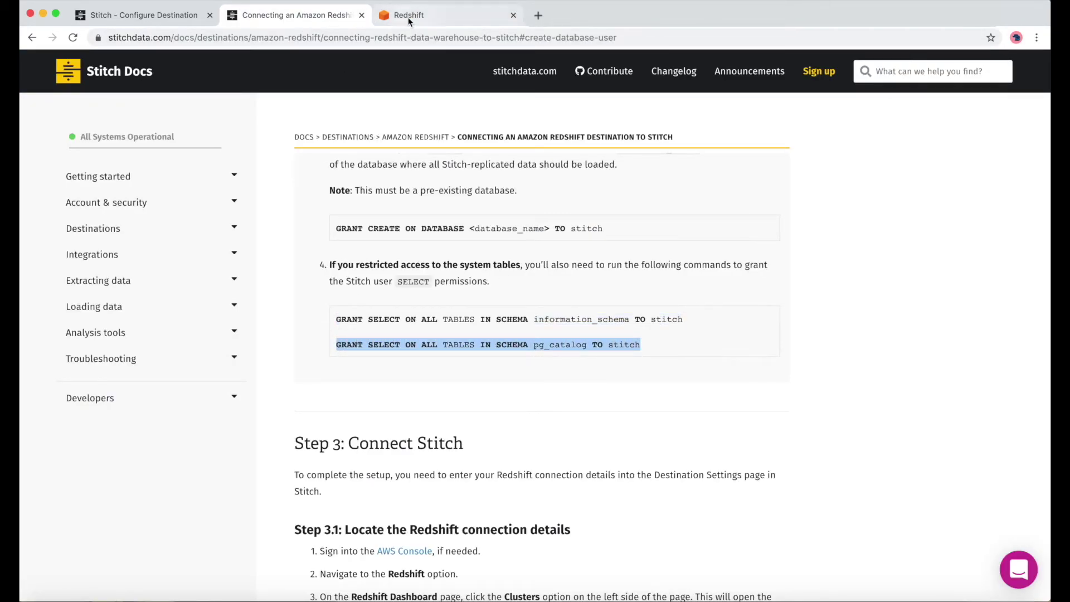
click(408, 17)
click(613, 241)
key(Return)
key(Return)
key(ctrl+v)
key(super+Return)
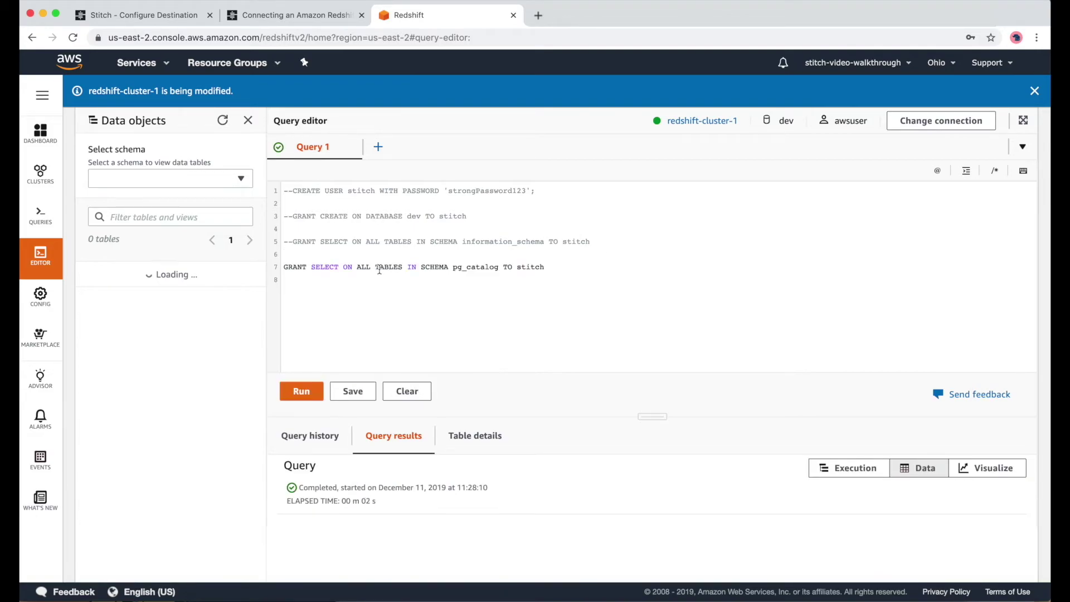
key(super+slash)
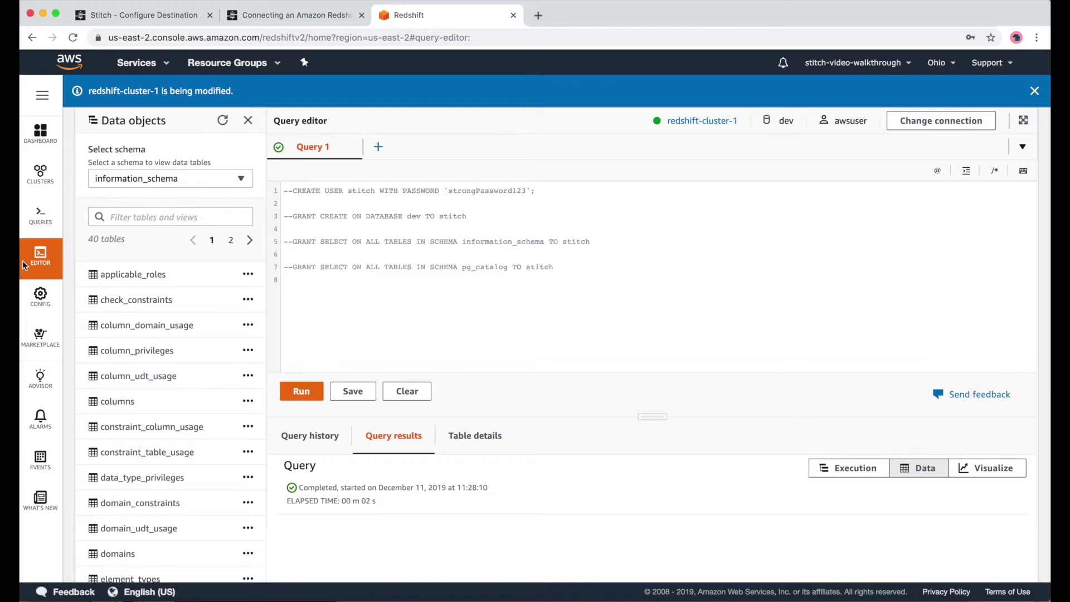
- Show redshift-cluster-1's Properties with its endpoint
click(697, 121)
click(1037, 98)
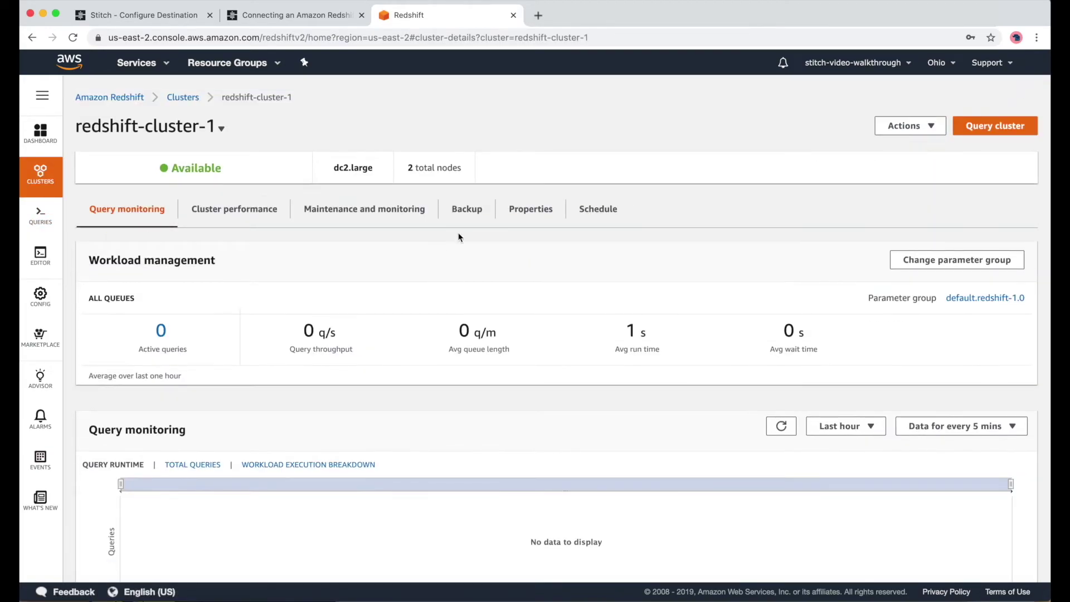
click(530, 192)
scroll(597, 466, down, 5)
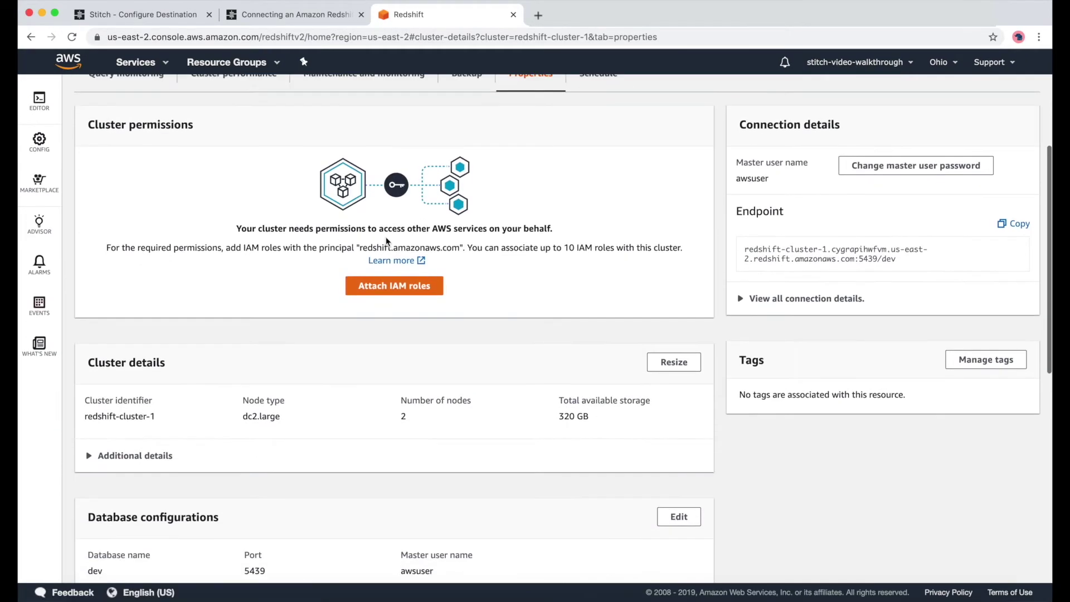
- Paste the Redshift cluster endpoint into Stitch's Host field, removing the trailing /dev
scroll(690, 289, up, 1)
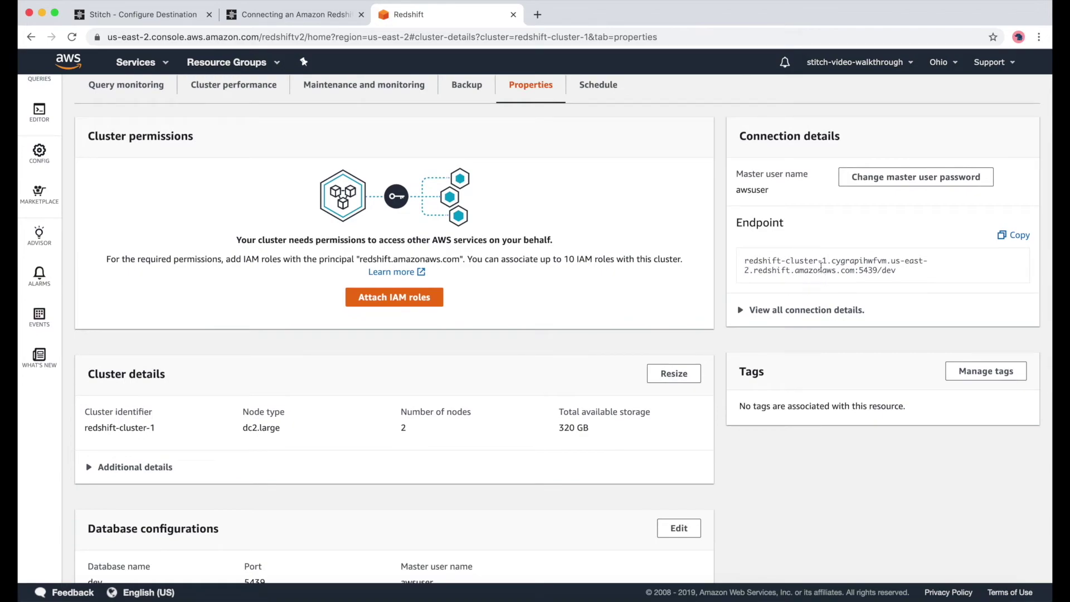
click(998, 236)
click(156, 15)
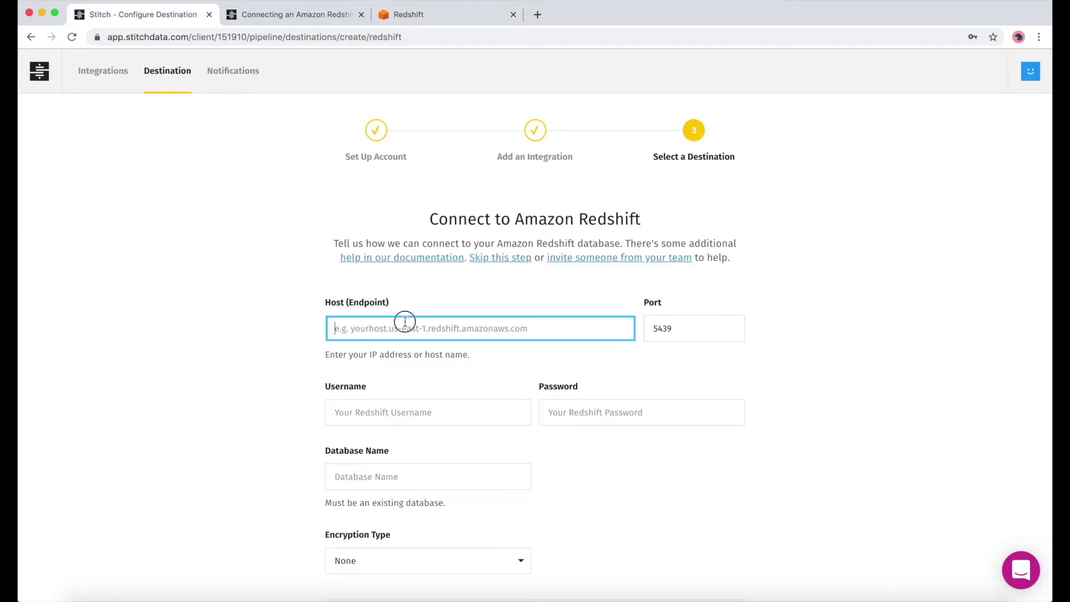
key(super+v)
key(BackSpace)
key(BackSpace)
key(BackSpace)
key(BackSpace)
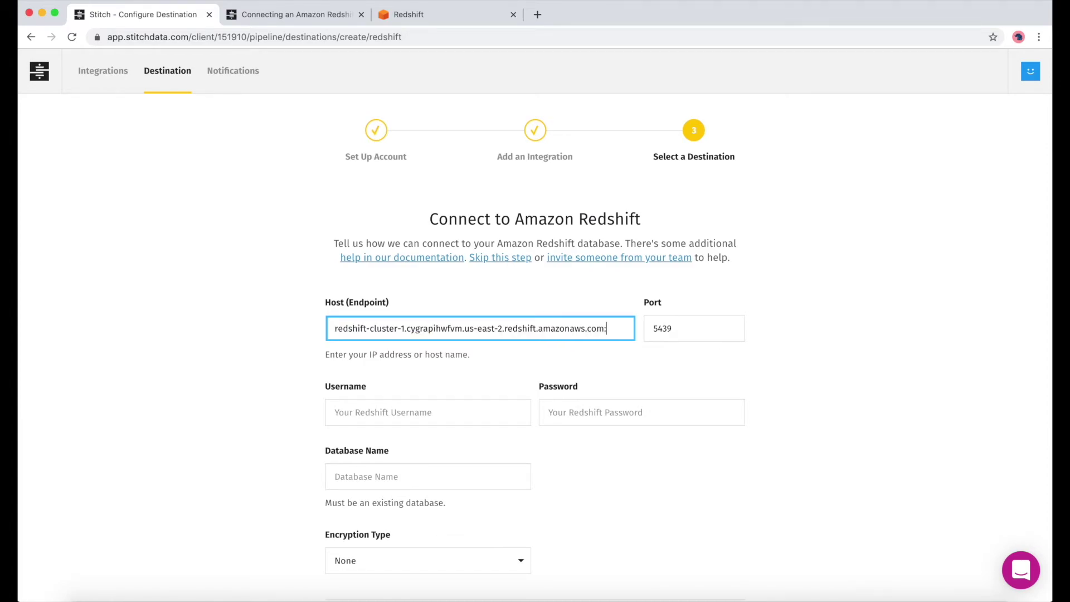
- Enter username awsuser and the cluster's password in the Stitch destination form
click(476, 415)
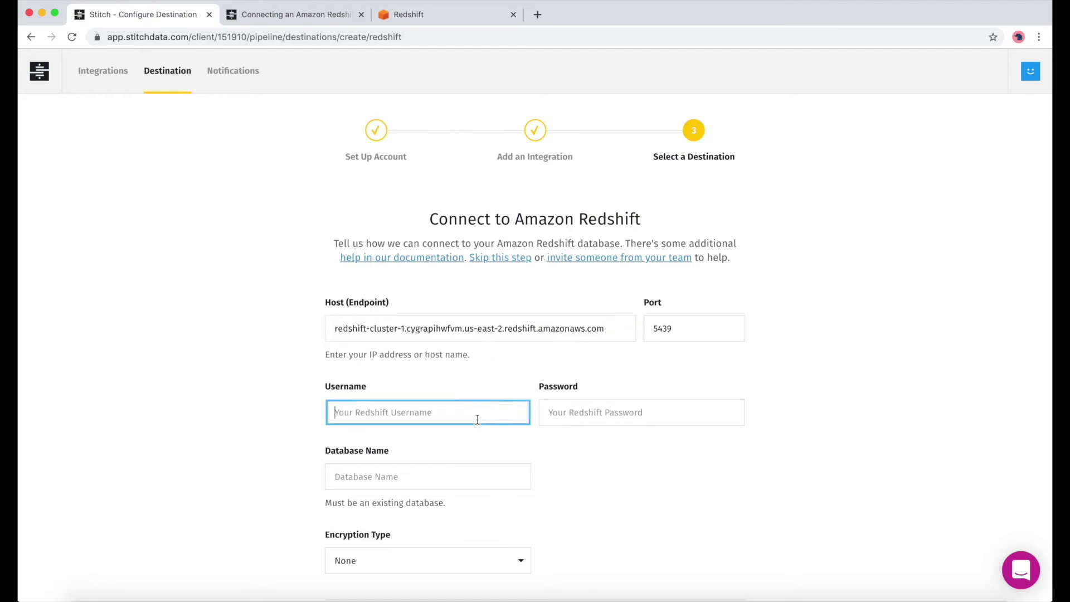
click(418, 16)
scroll(277, 483, down, 5)
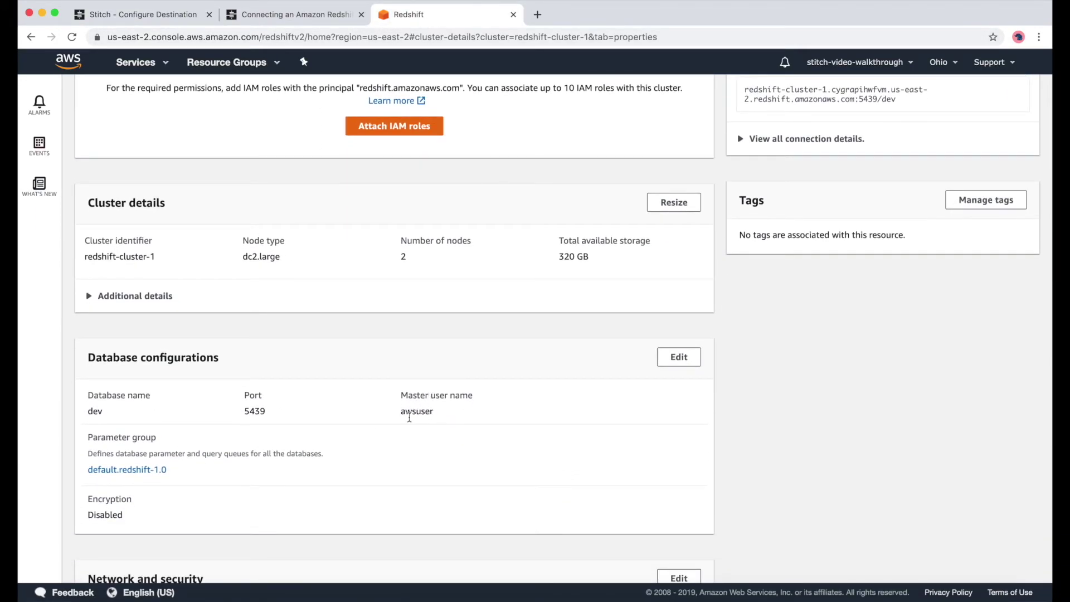
click(120, 16)
text(awsuser)
key(Tab)
text(••••)
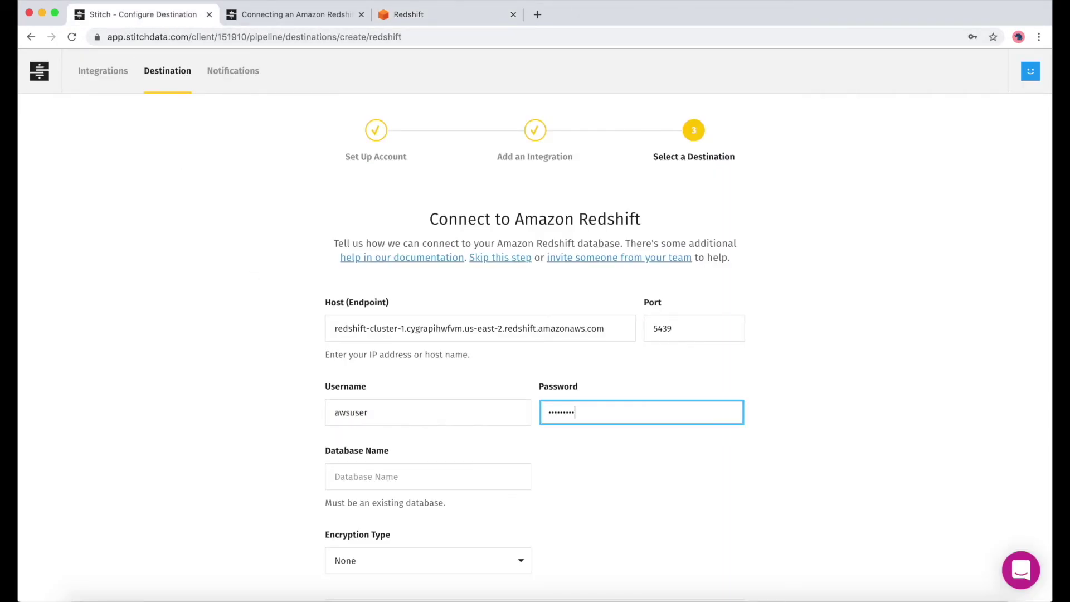
- Set Database Name to dev, then test and save the Redshift destination
click(402, 14)
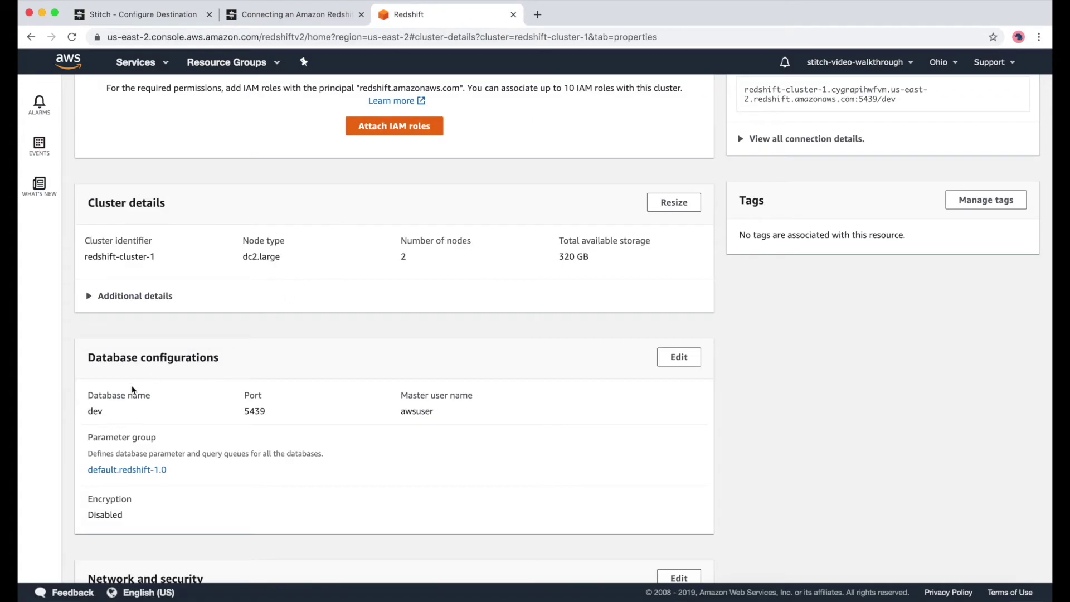
click(144, 16)
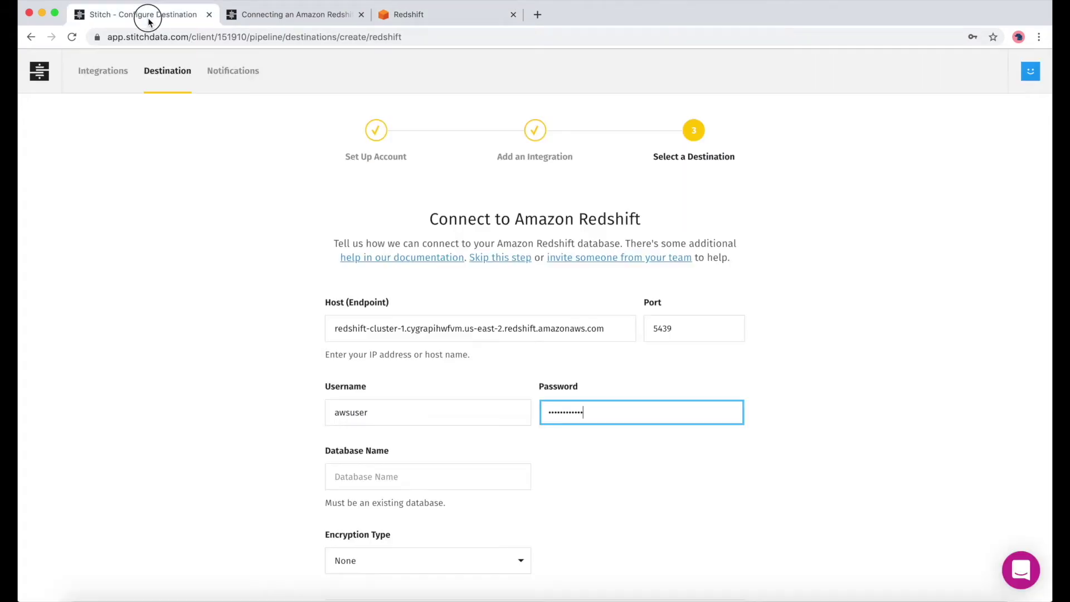
click(371, 483)
text(dev)
key(Tab)
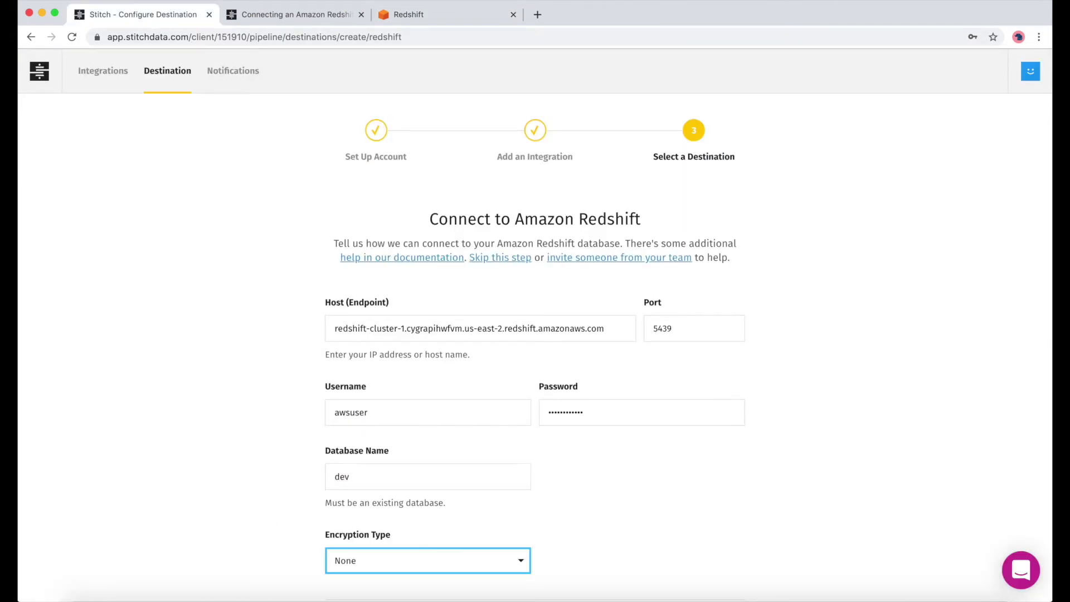
scroll(534, 323, down, 6)
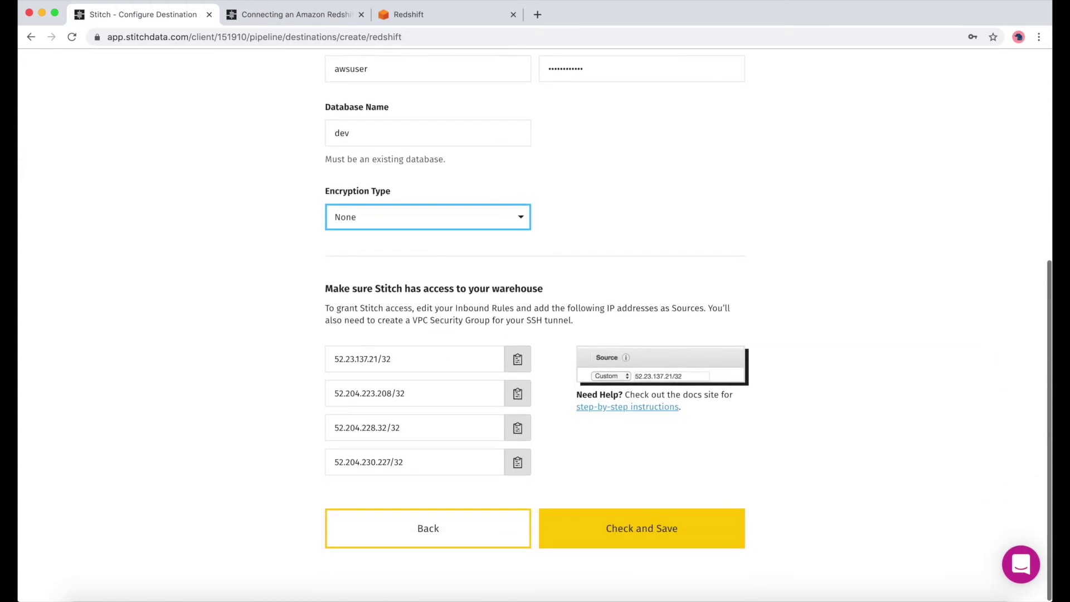
click(662, 545)
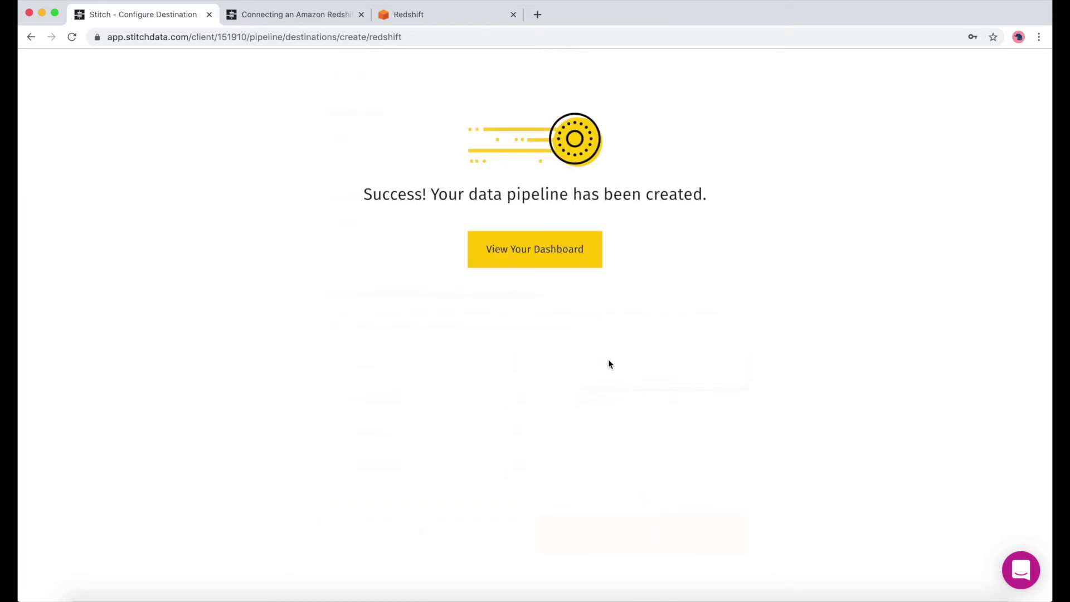
- Go from the Stitch dashboard into the stitch-video integration and view its Tables to Replicate
click(539, 260)
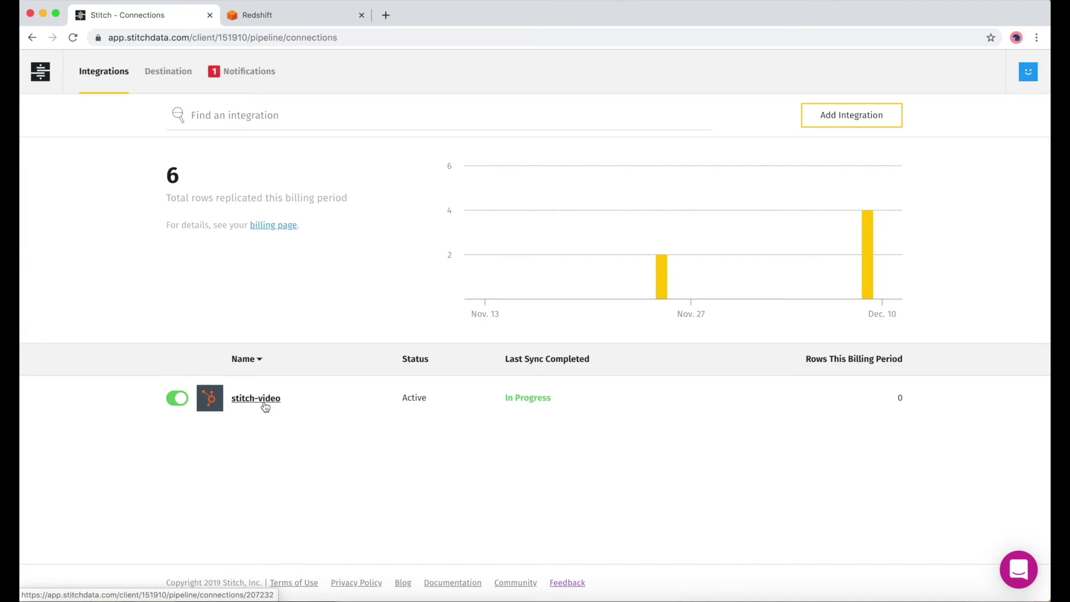
click(256, 397)
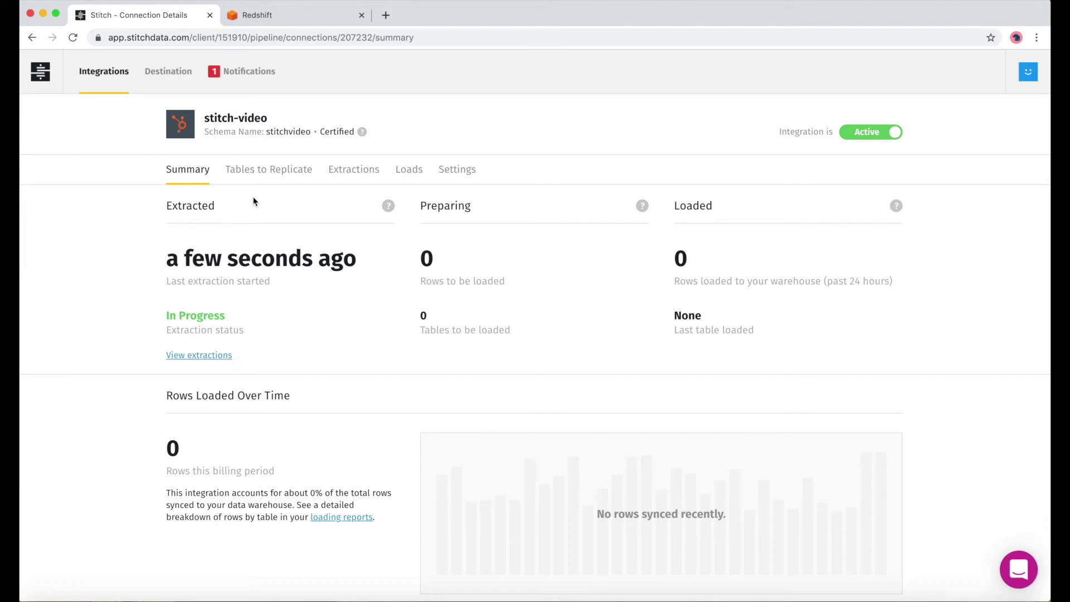
click(263, 171)
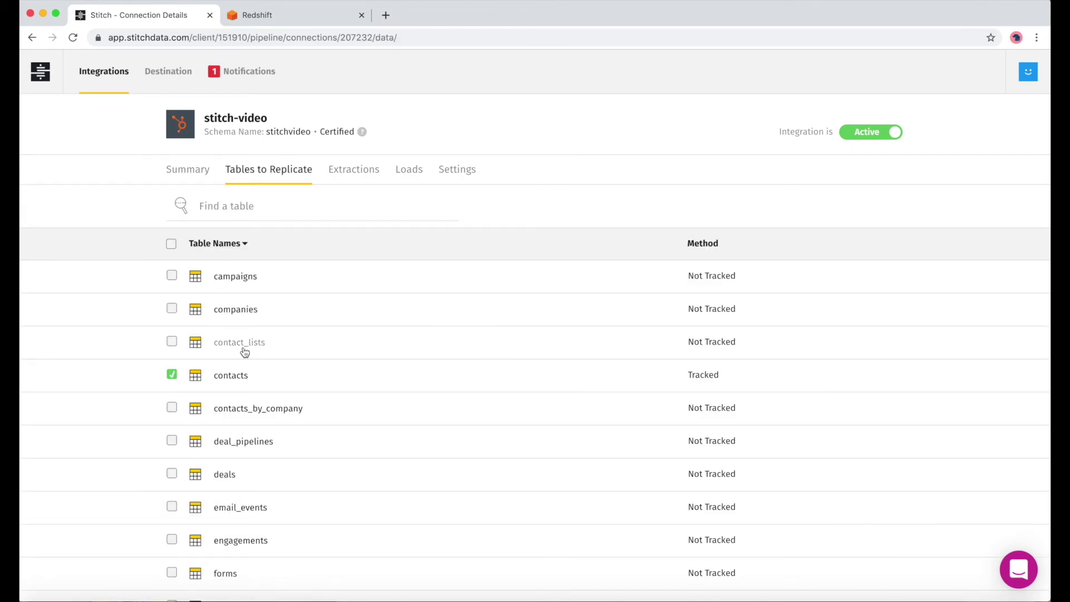
- Review the tracked tables and the stitch-video extraction jobs and logs
scroll(242, 351, down, 5)
scroll(243, 350, up, 2)
scroll(243, 351, up, 3)
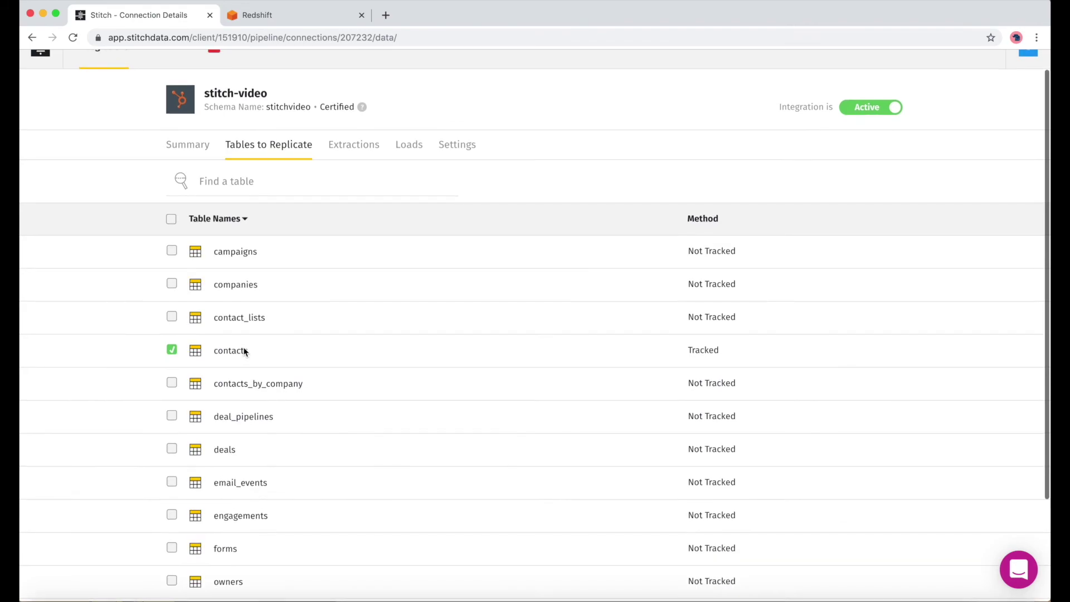
scroll(282, 311, up, 1)
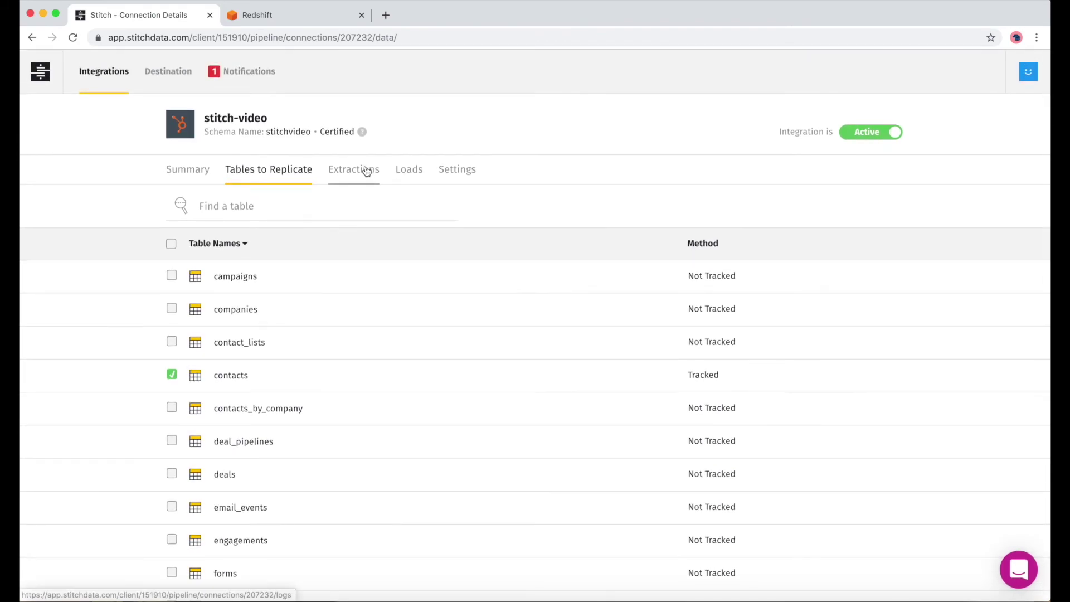
click(365, 170)
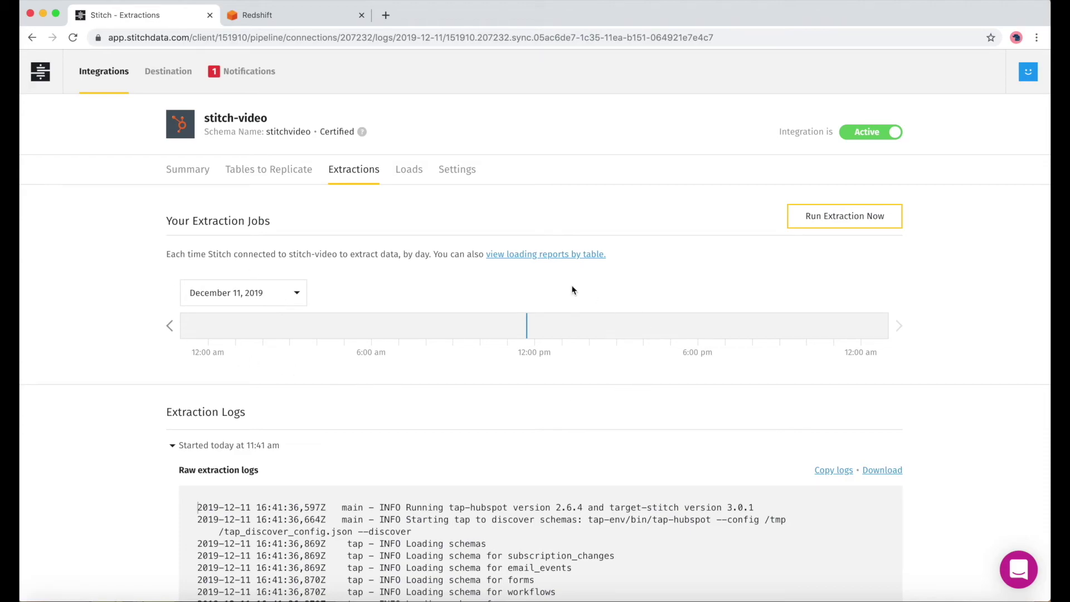
scroll(449, 547, down, 10)
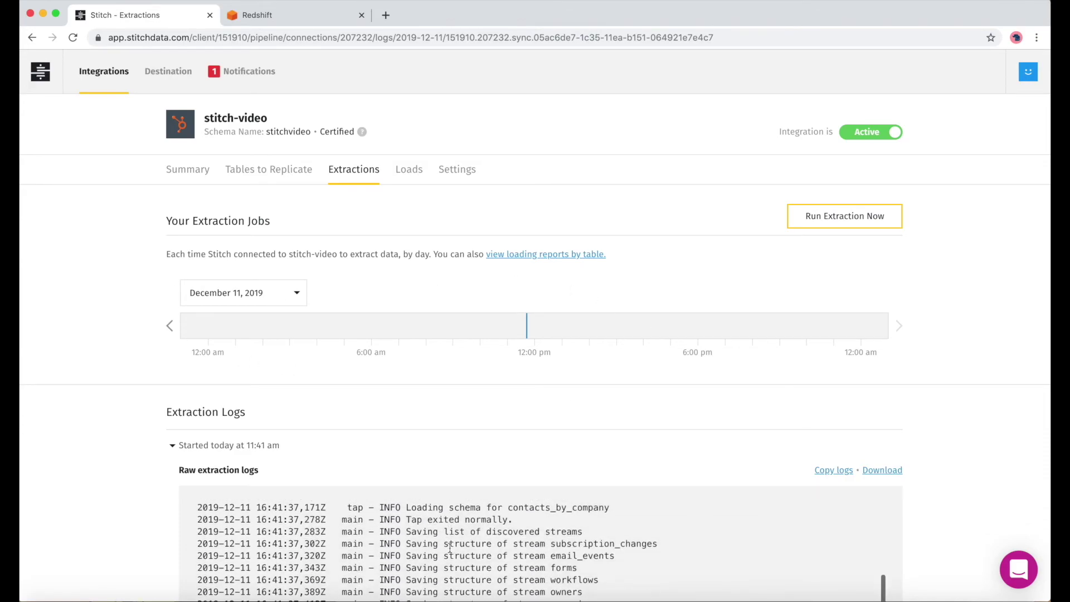
scroll(193, 493, up, 10)
scroll(125, 513, down, 5)
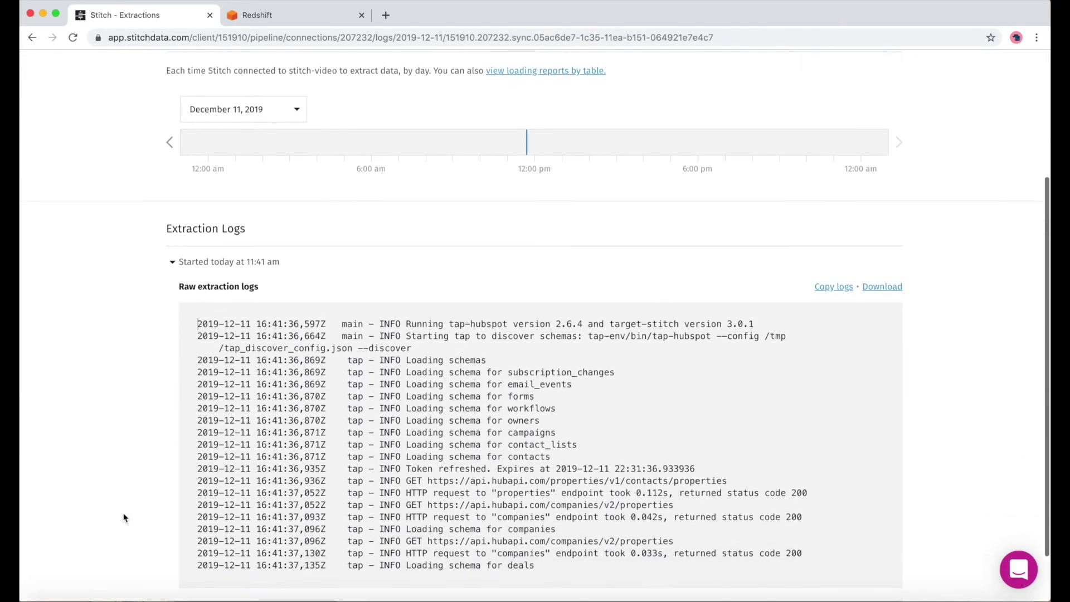
scroll(124, 517, up, 5)
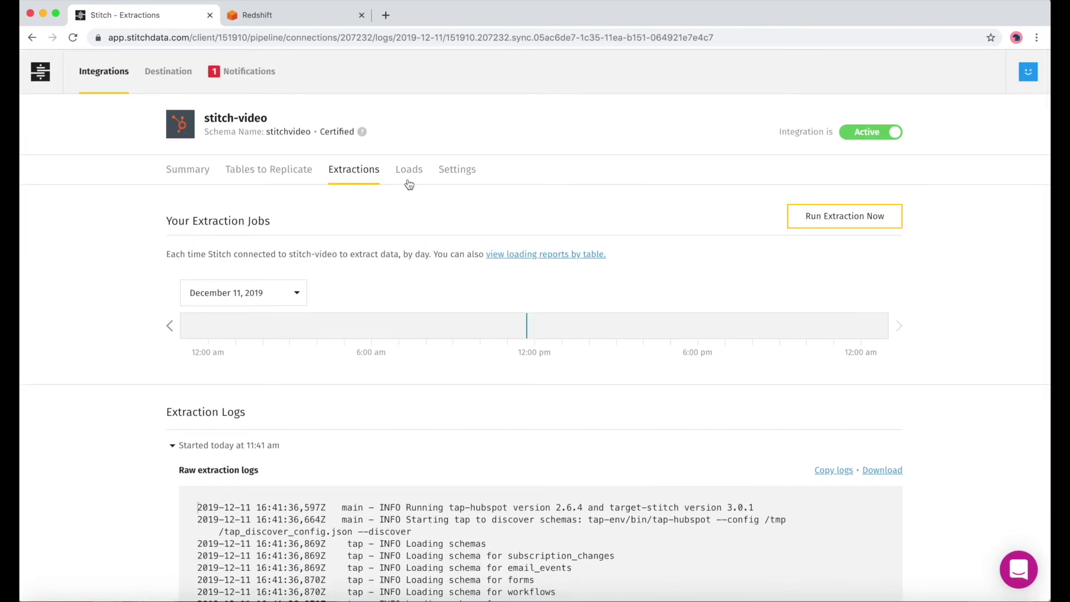
- Check the Loads reports, then the Summary showing 8 contacts rows loaded
click(409, 172)
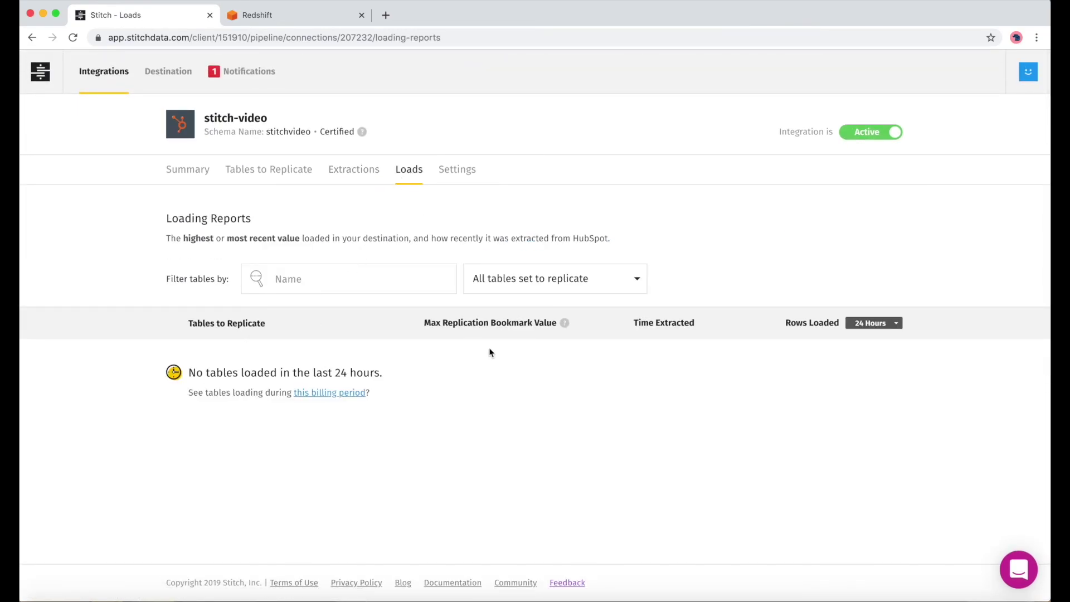
click(353, 174)
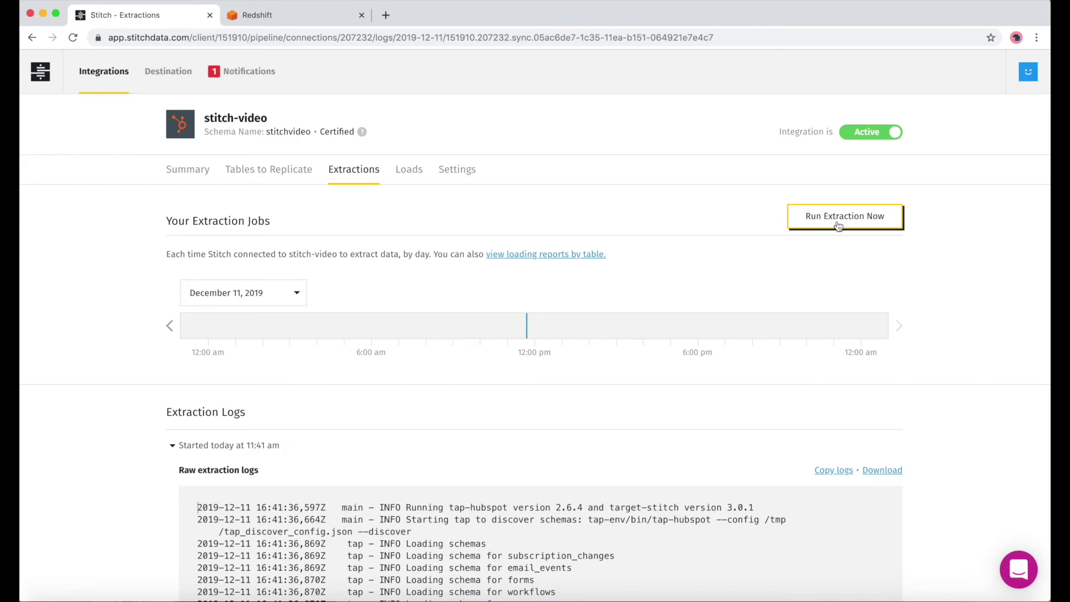
click(188, 170)
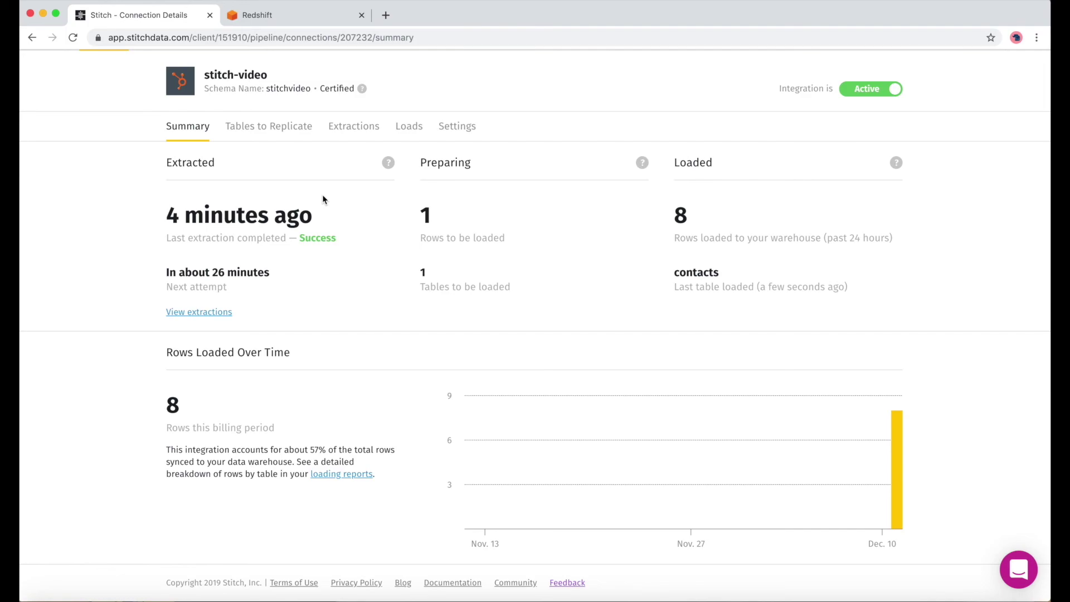
click(284, 20)
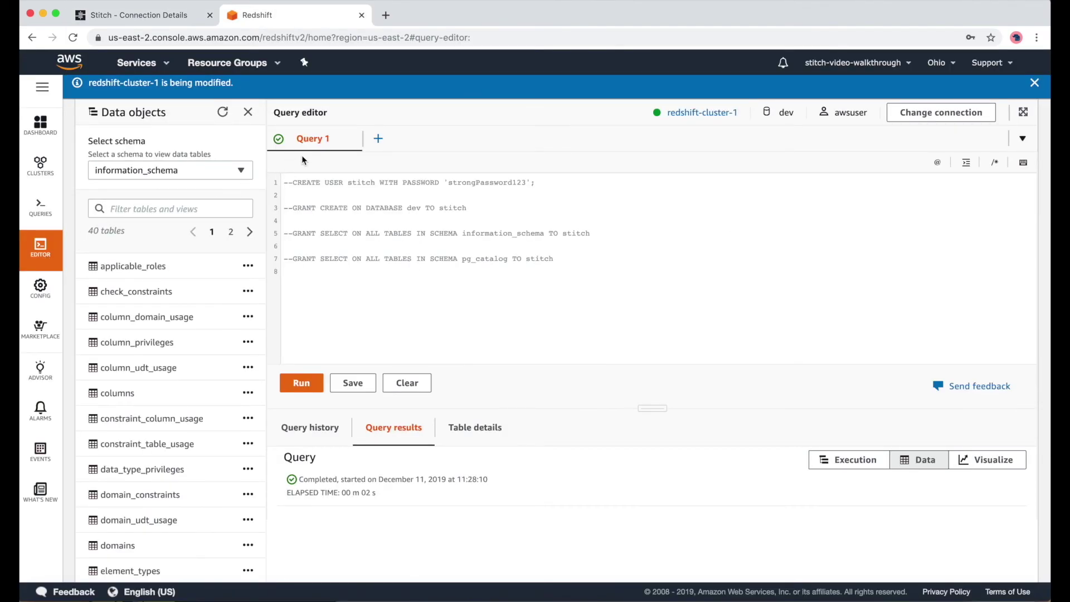
- Add Query 2, refresh data objects, select the stitchvideo schema and insert the contacts table
click(377, 139)
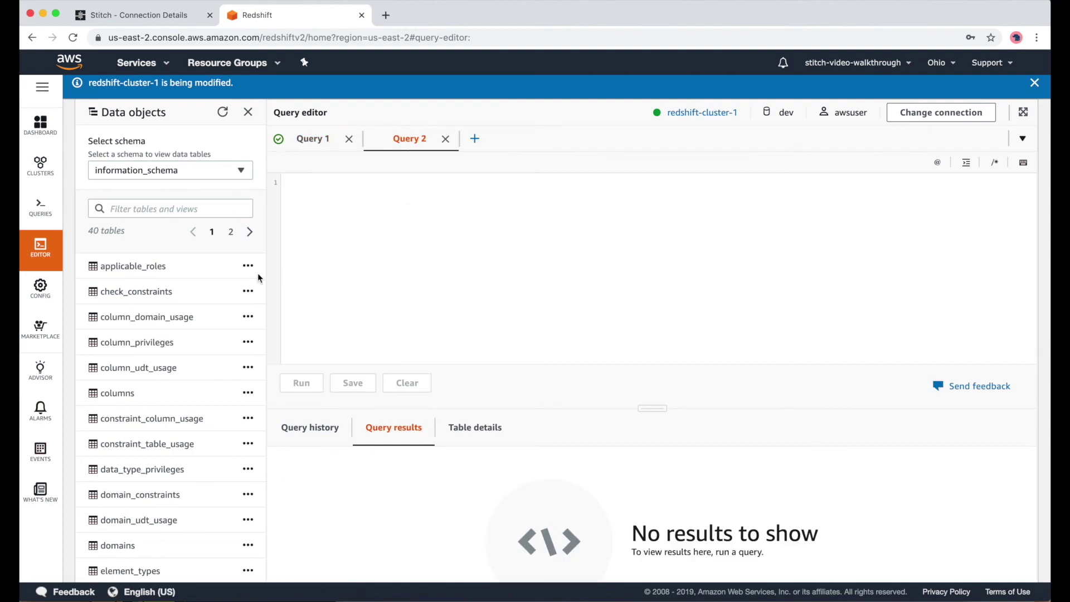
click(222, 122)
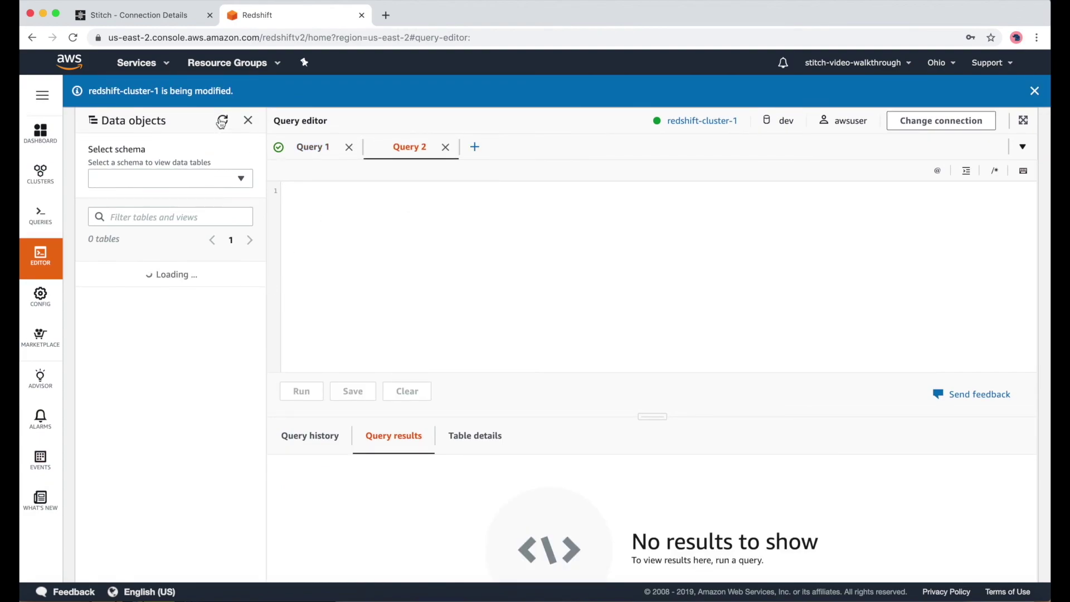
click(220, 179)
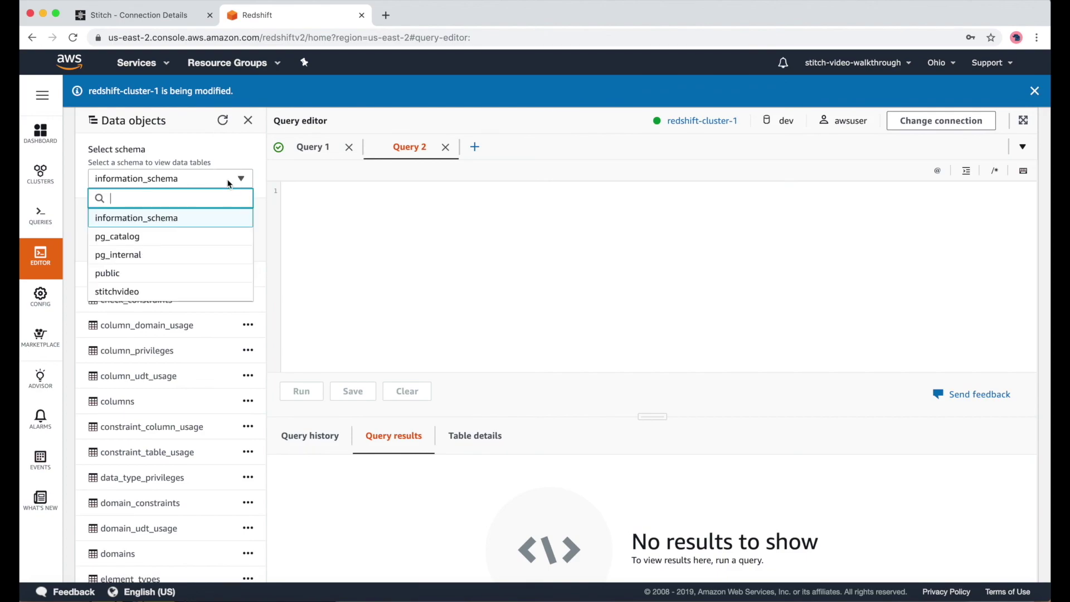
click(132, 292)
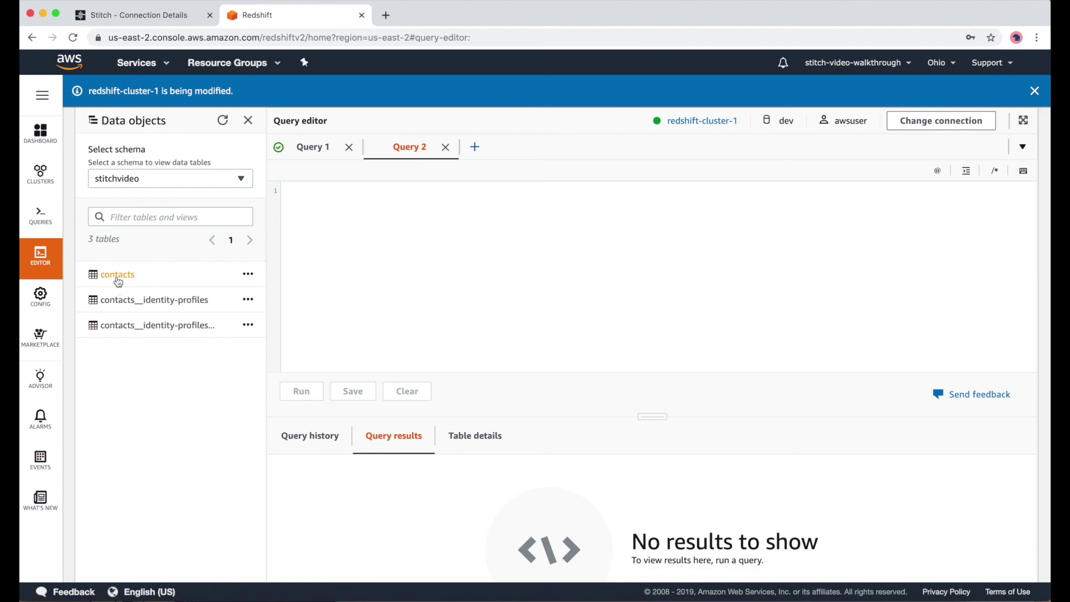
click(248, 274)
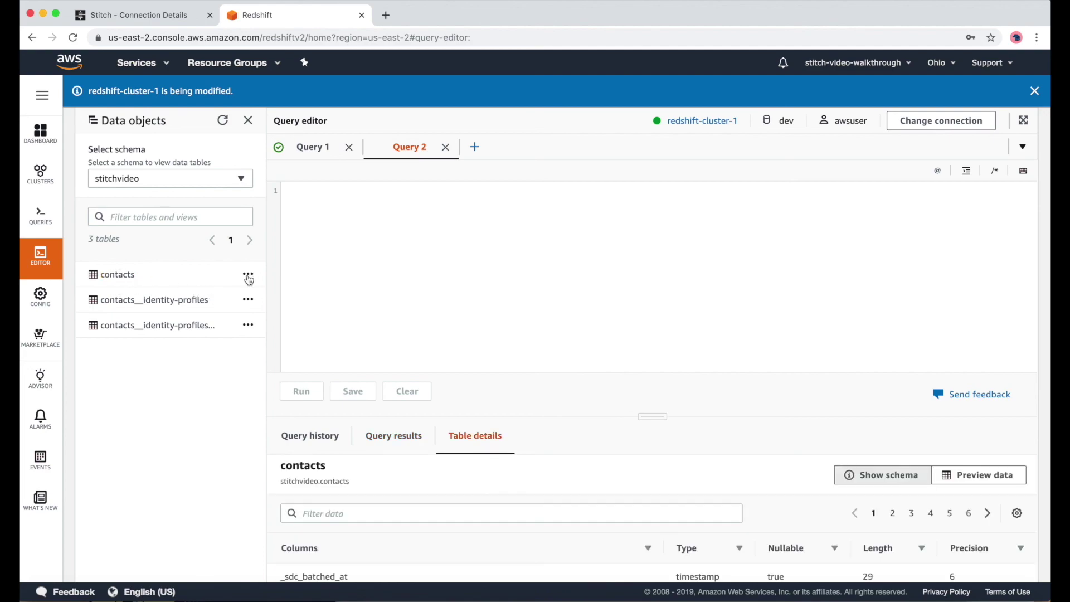
click(243, 287)
- Run SELECT * FROM stitchvideo.contacts as a single-line query
click(283, 201)
text(SELECT * FROM)
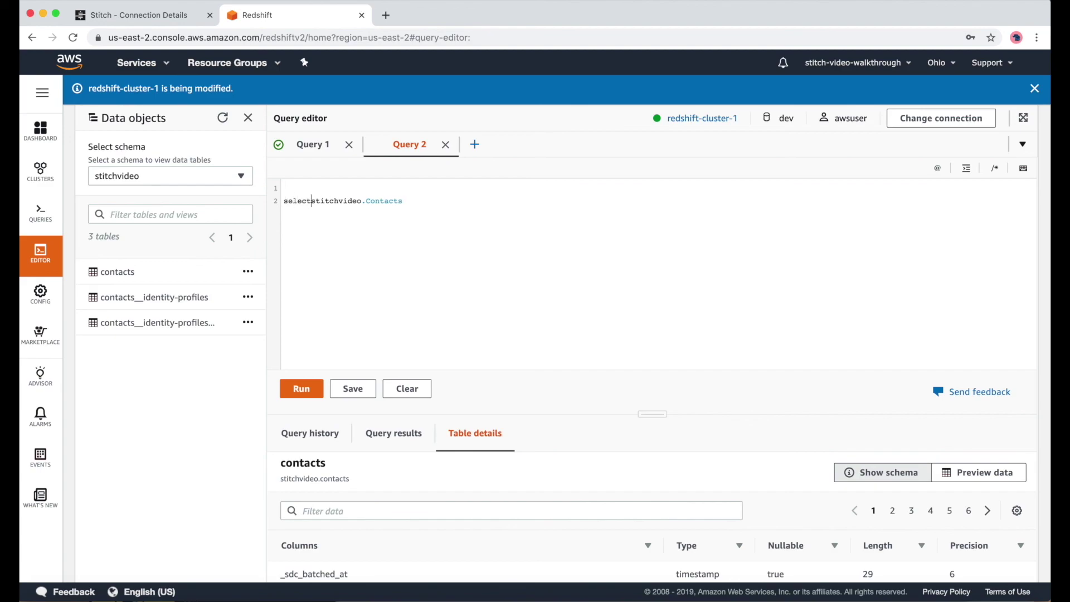
key(Home)
key(BackSpace)
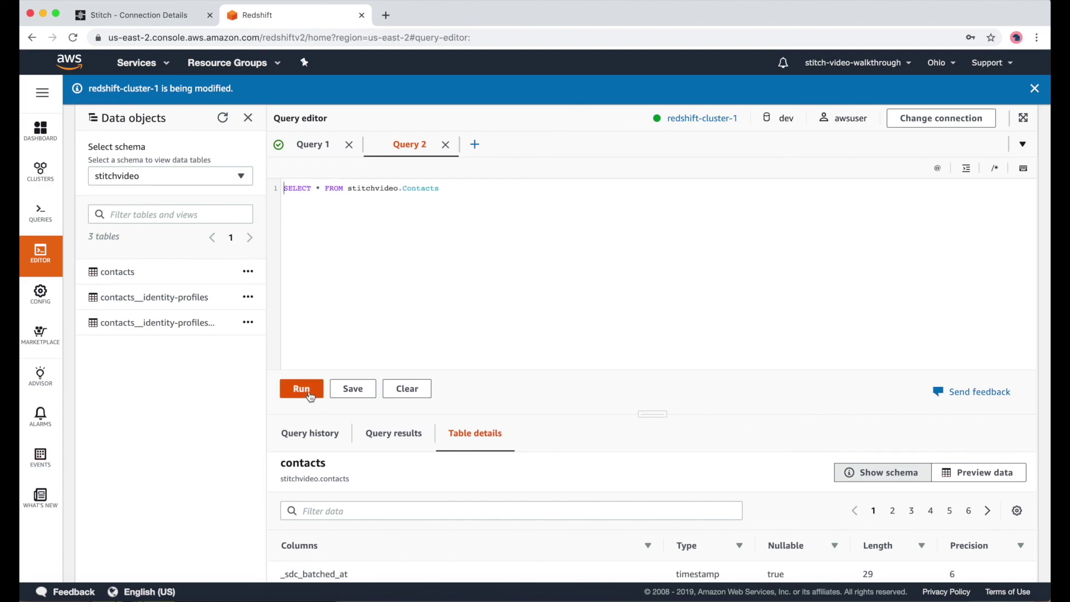
click(306, 393)
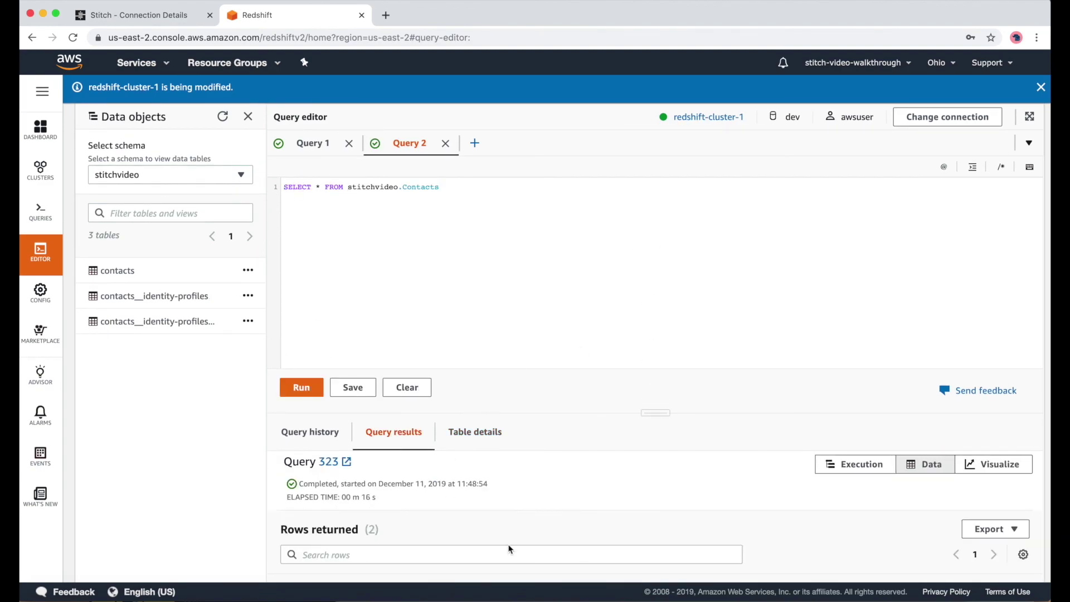
- Scroll through the 2 returned contact rows and their associated-company columns
scroll(501, 544, down, 6)
scroll(518, 501, down, 2)
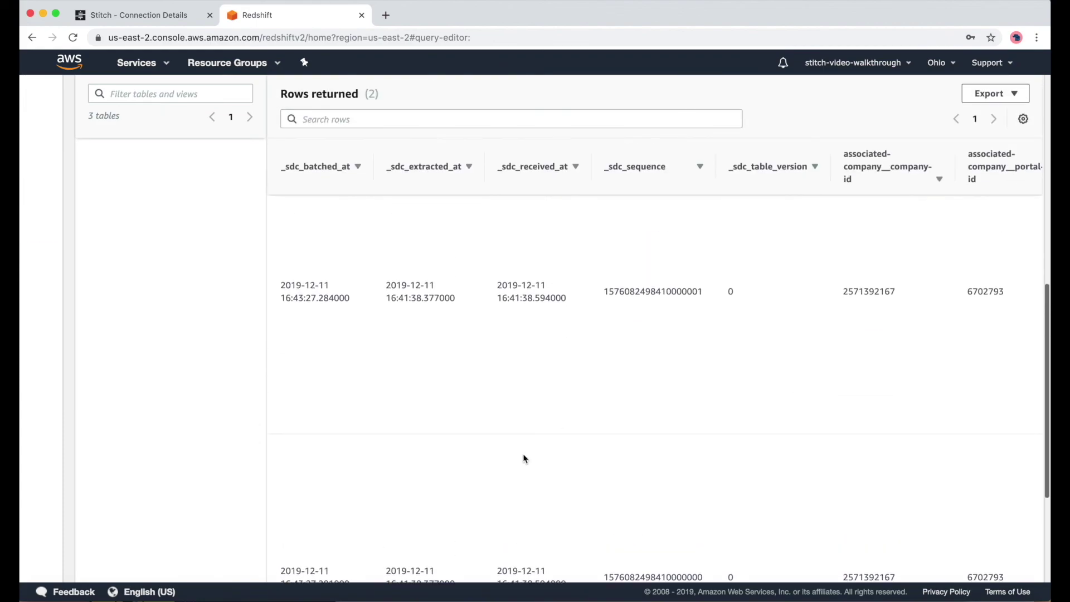
scroll(553, 440, right, 10)
scroll(552, 442, right, 5)
scroll(751, 384, up, 2)
scroll(769, 426, down, 3)
scroll(767, 425, right, 15)
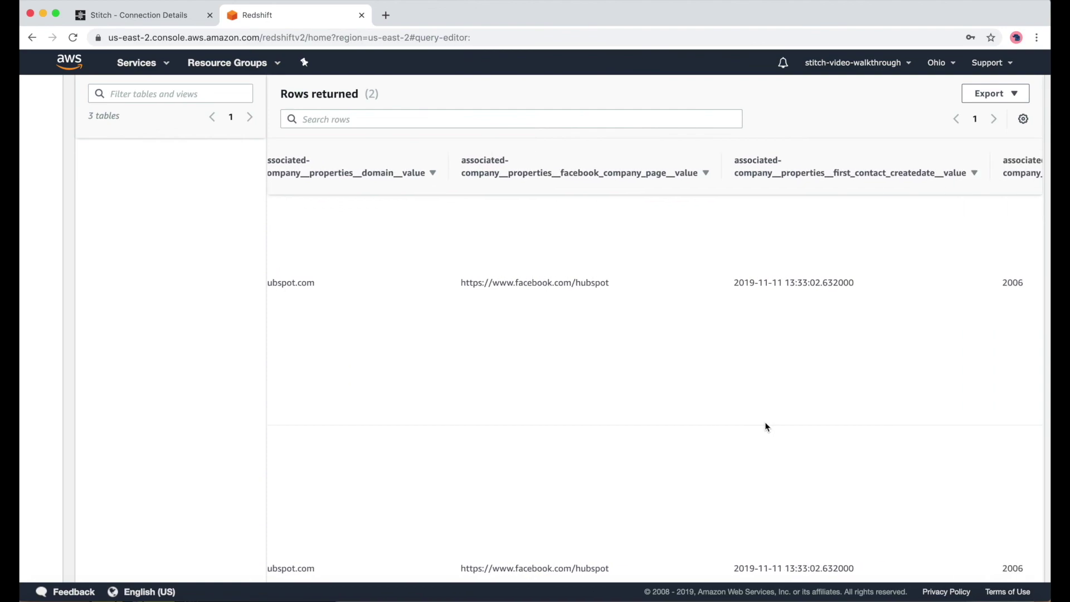
scroll(766, 427, right, 15)
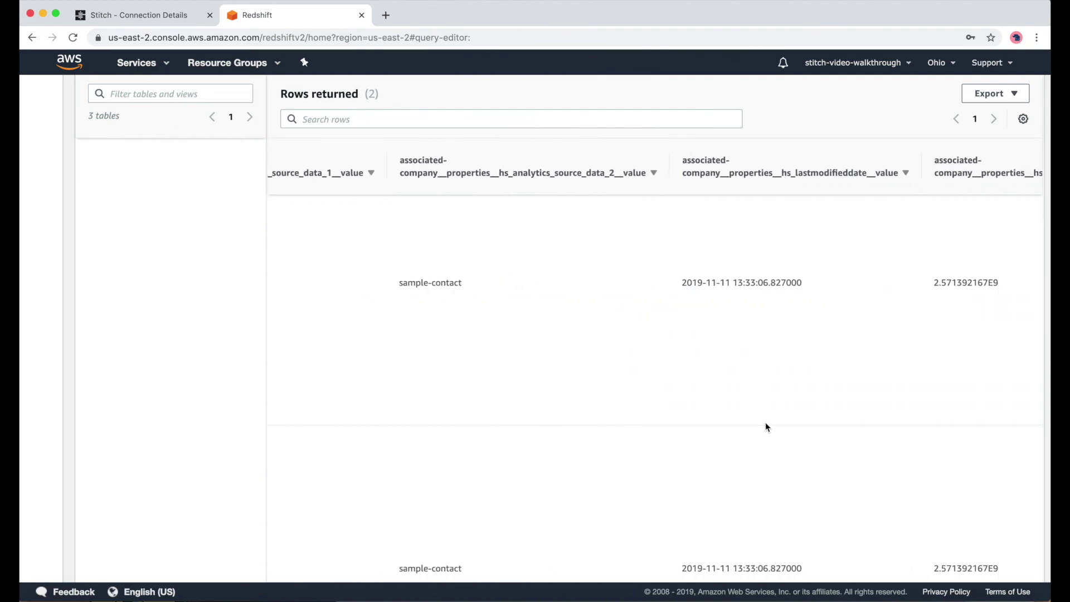
scroll(766, 427, right, 12)
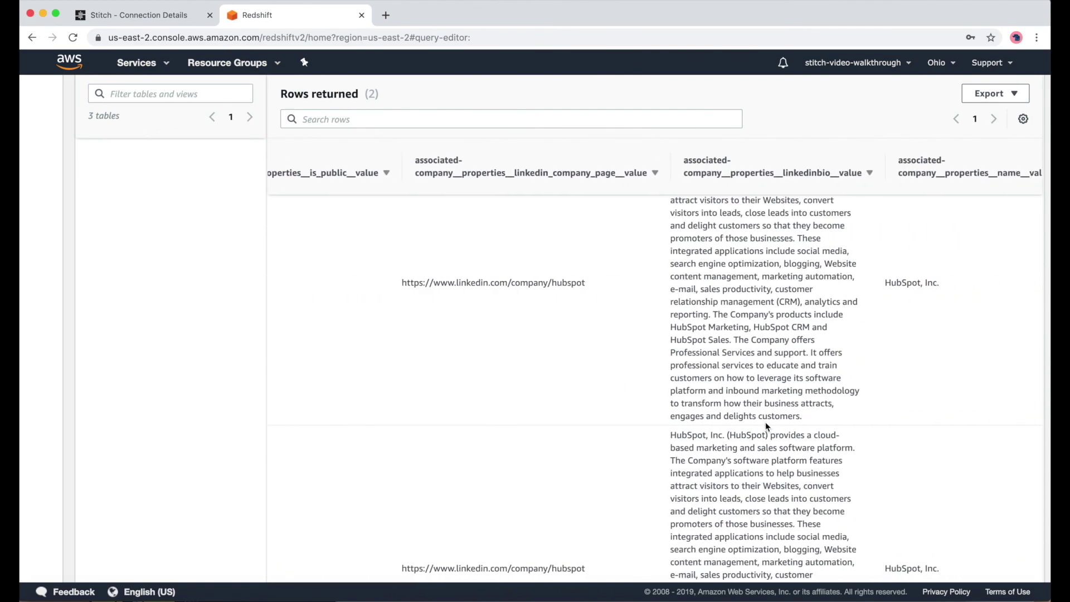
scroll(764, 427, right, 5)
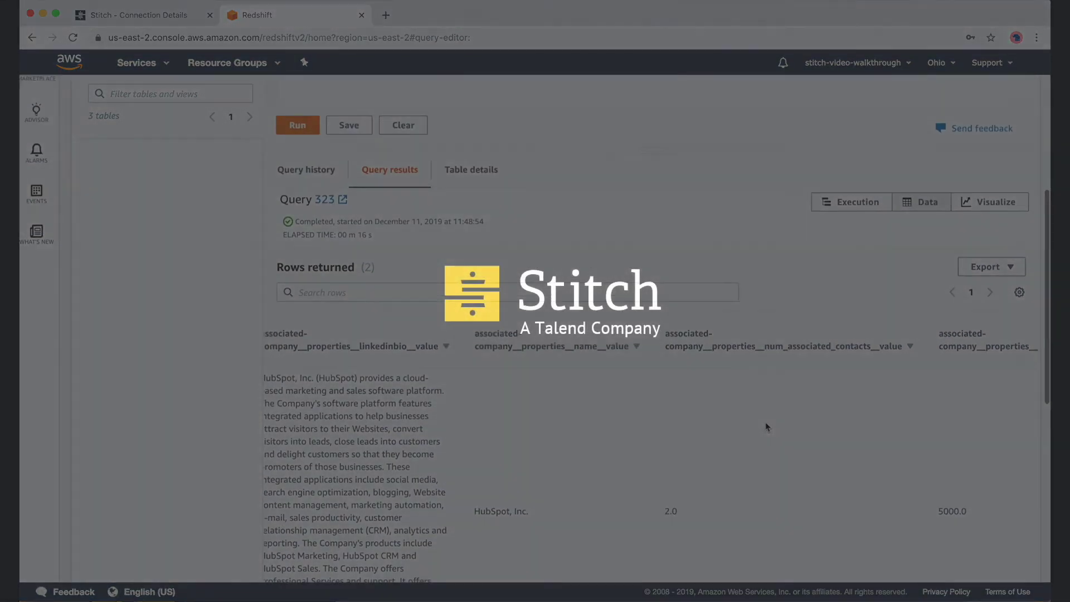